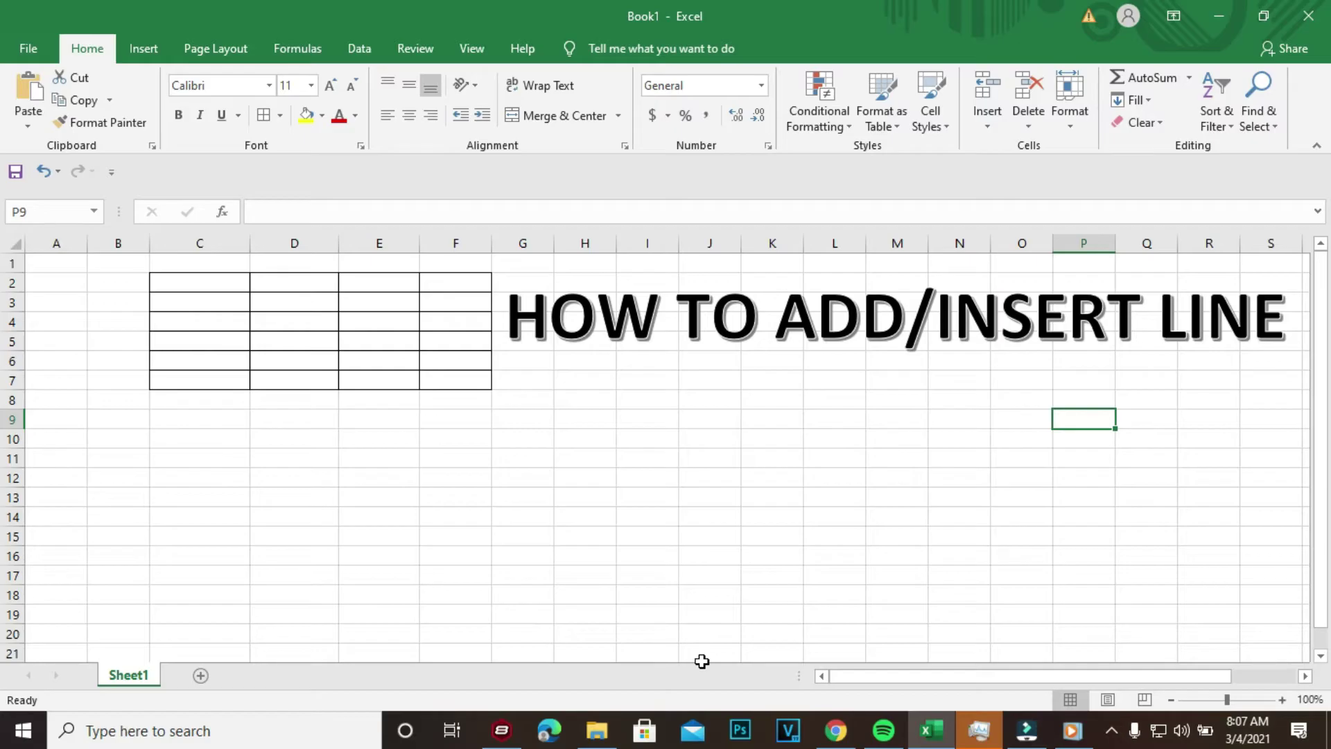
drag(172, 288, 460, 377)
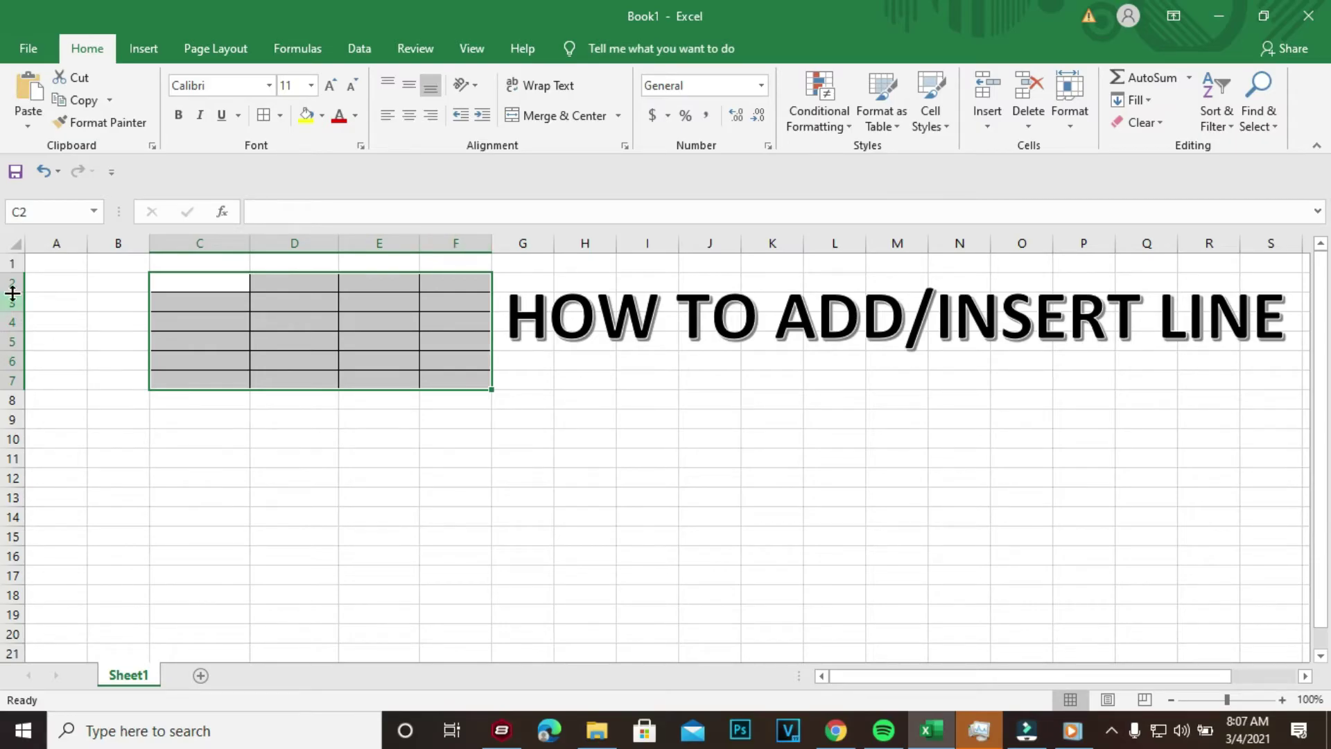
click(353, 522)
drag(162, 397, 451, 419)
click(451, 556)
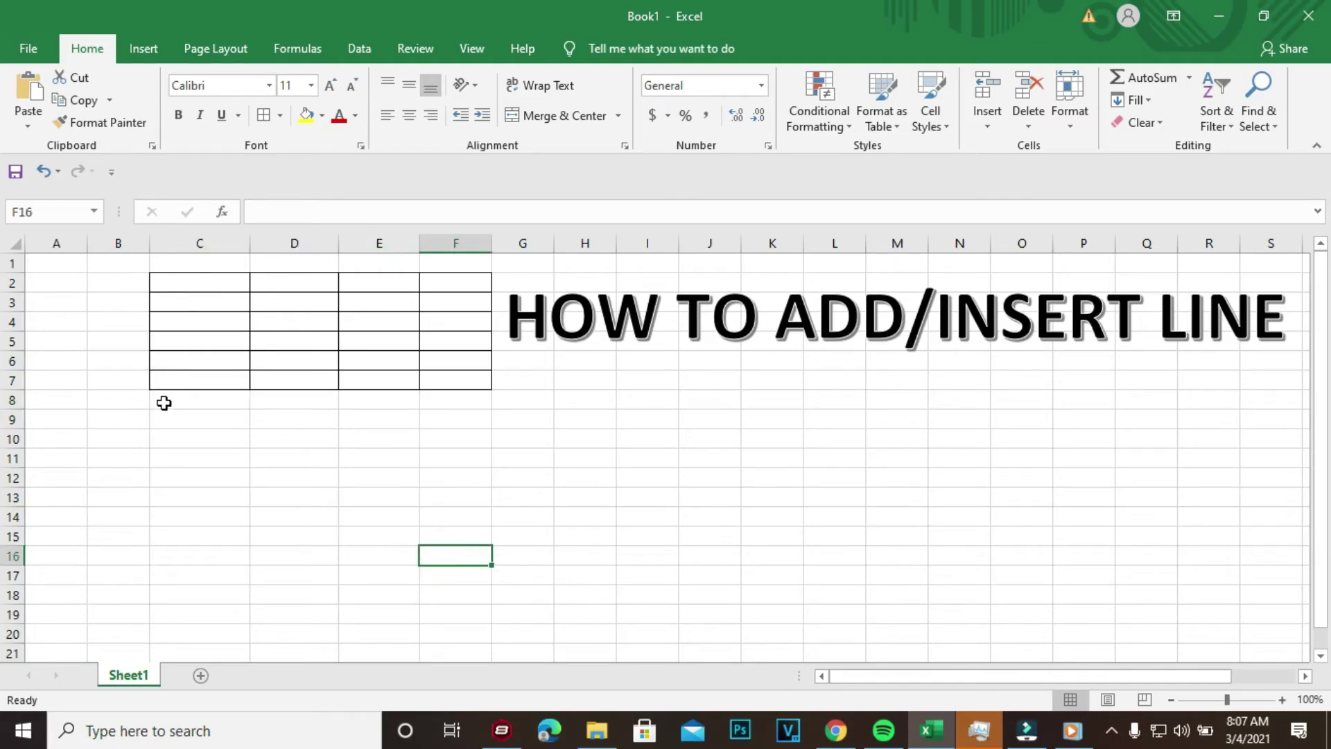
Extend the table's grid lines downward by applying All Borders to cells C8:F13.
drag(153, 396, 449, 490)
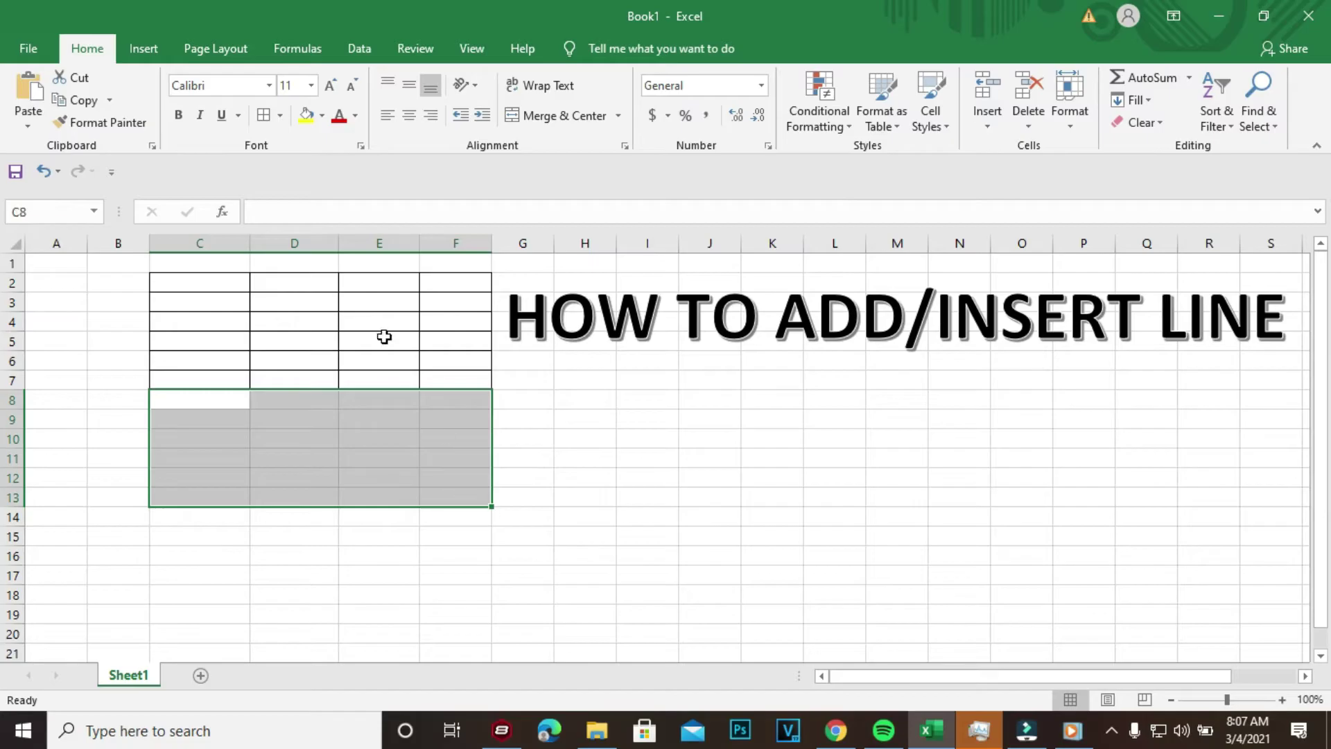
click(280, 118)
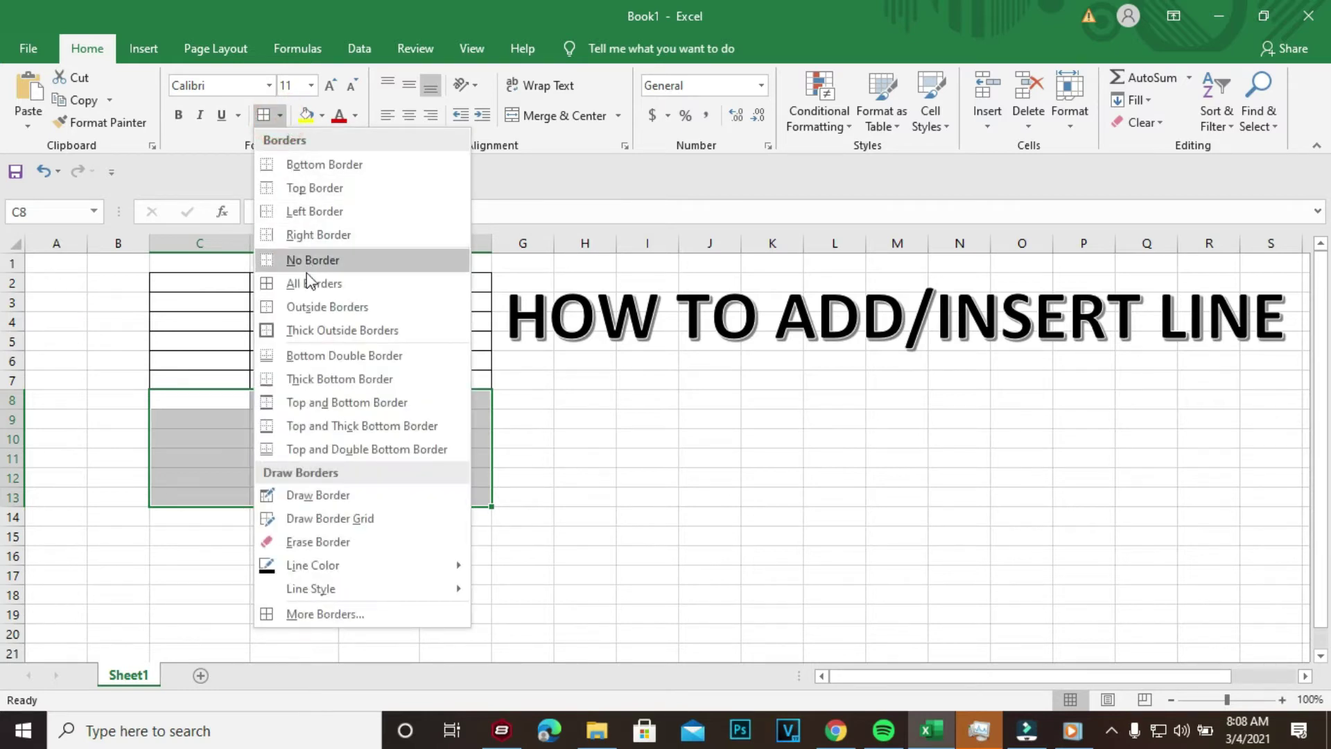
click(309, 285)
click(327, 457)
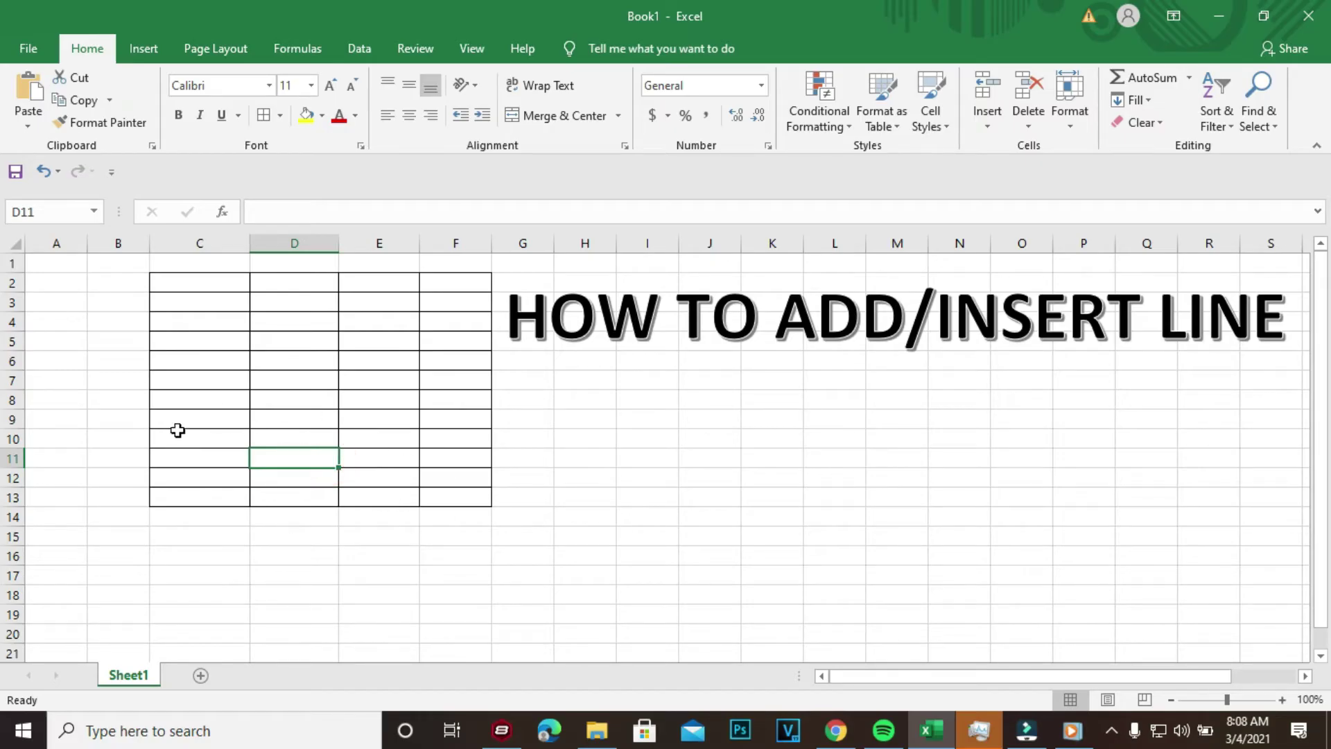
Apply All Borders to cells C14:F15 to add two more lined rows below the table.
drag(159, 405, 438, 433)
drag(166, 515, 463, 533)
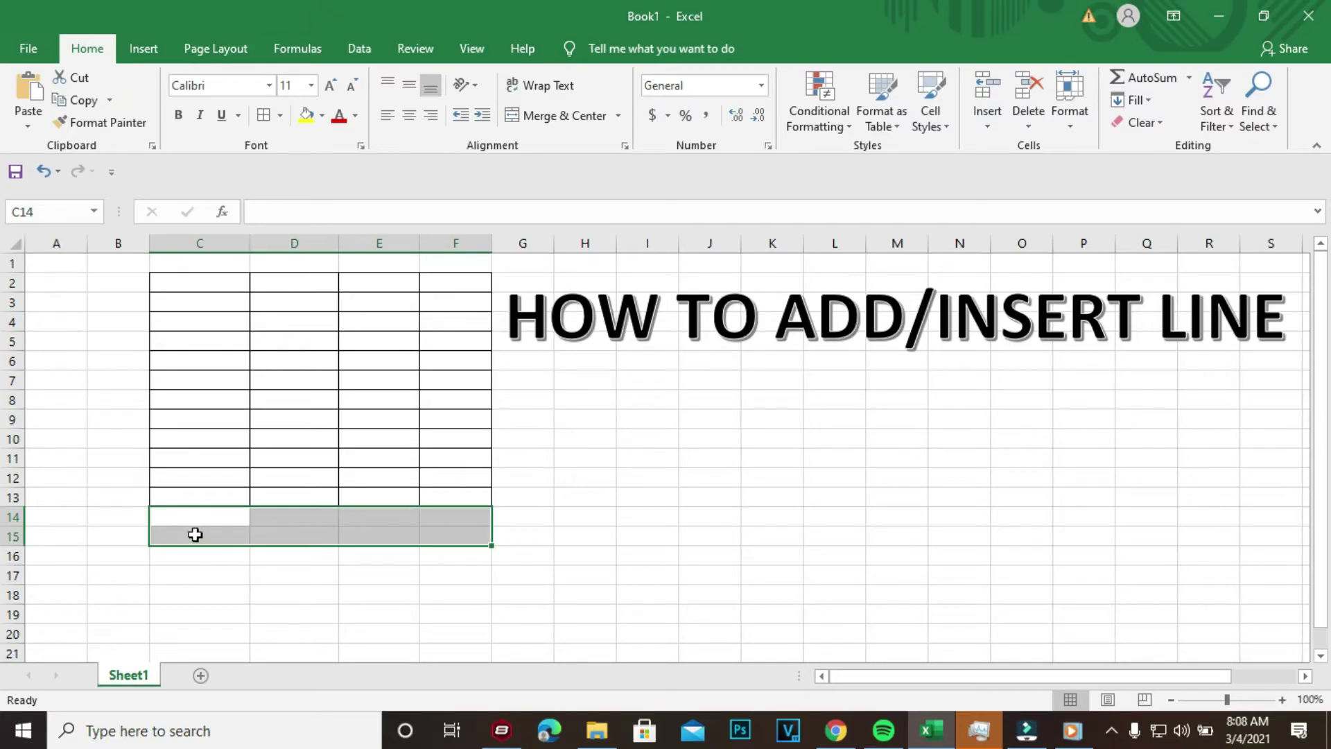
drag(187, 516, 477, 536)
drag(205, 517, 465, 528)
click(280, 118)
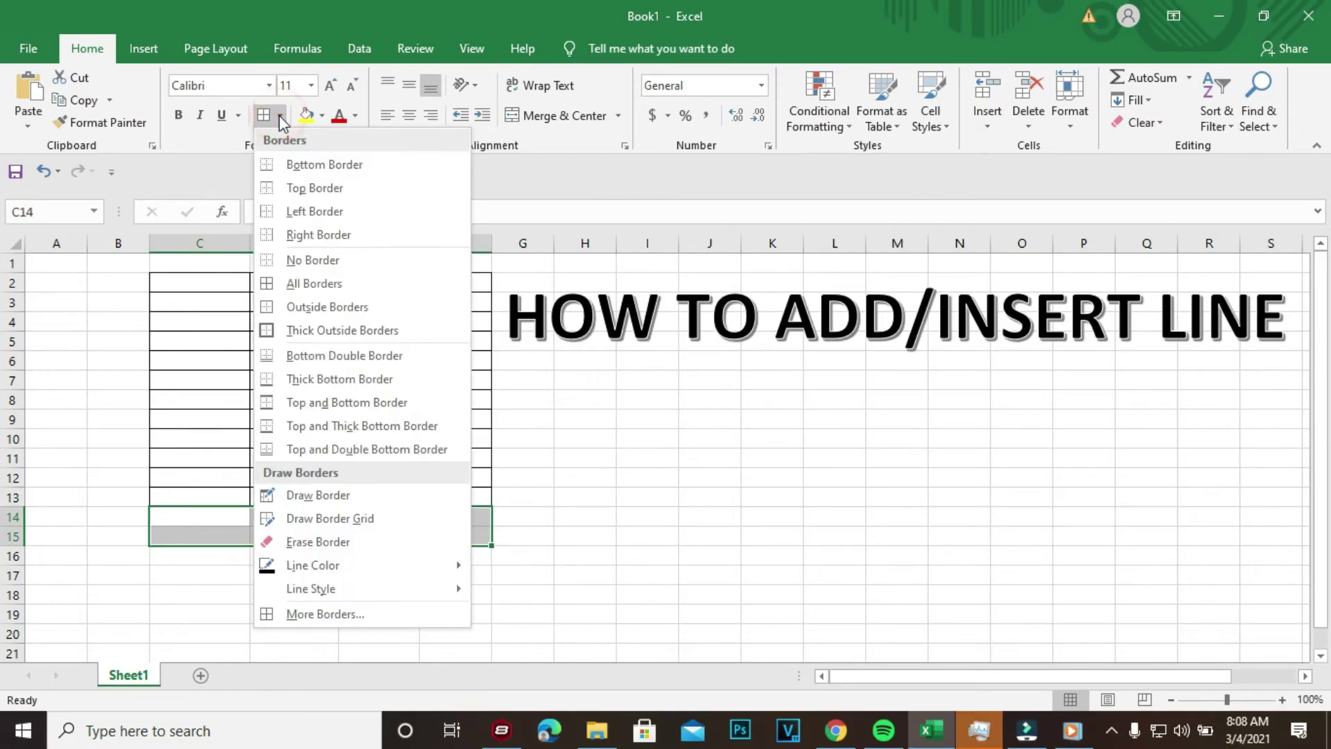
click(301, 288)
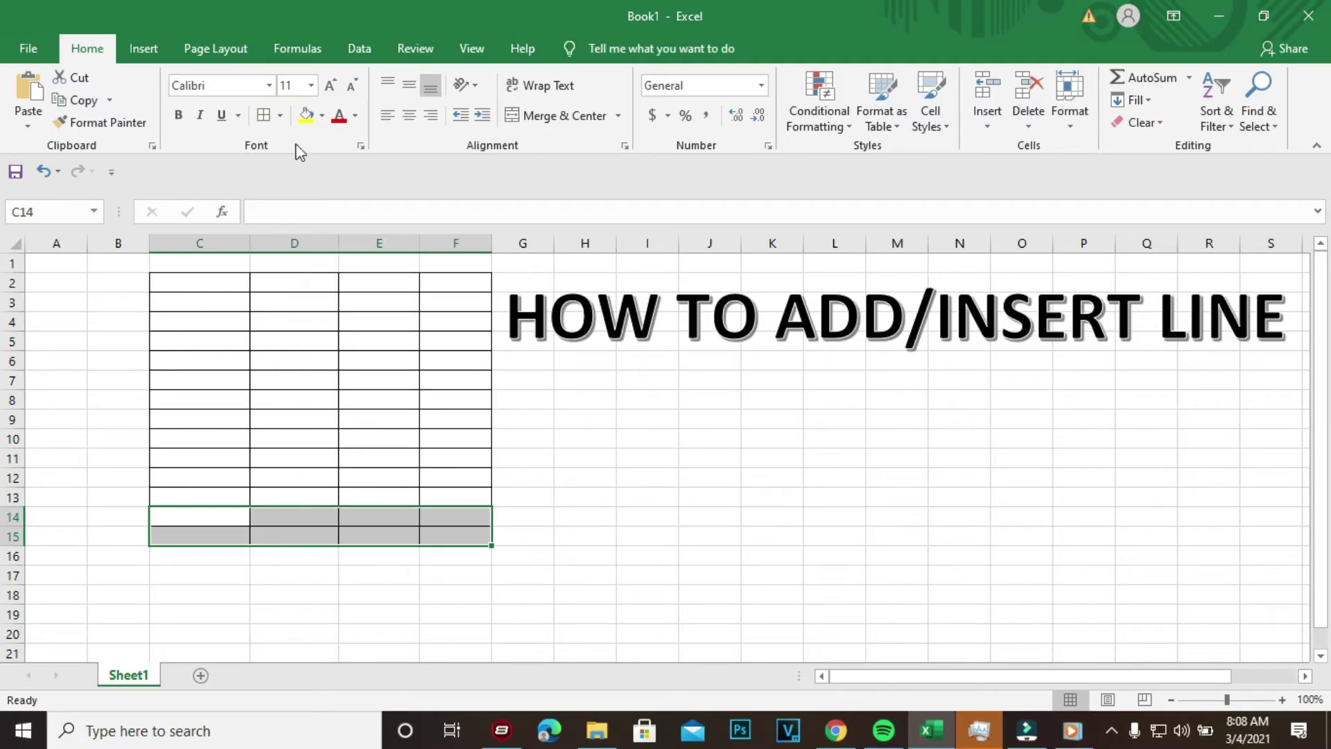
Remove the grid lines from cells C14:F15 with the No Border option.
click(280, 118)
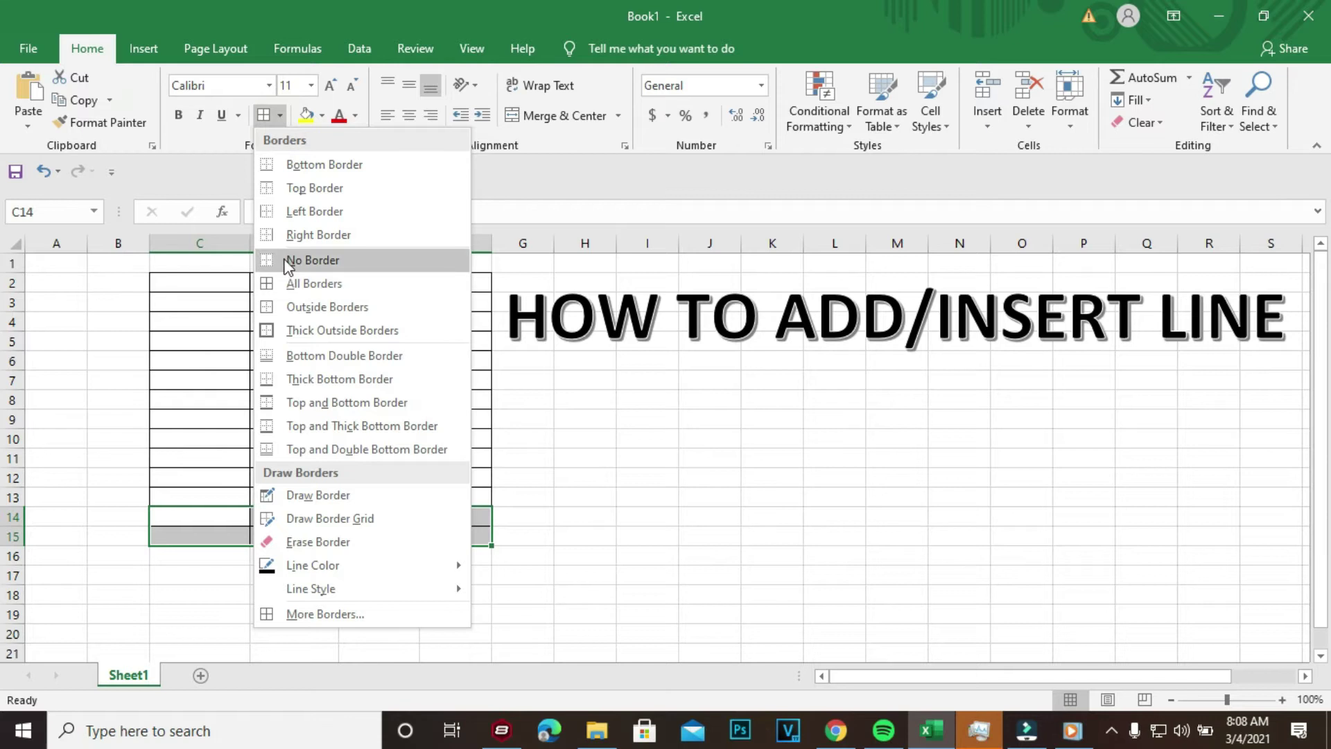
click(312, 260)
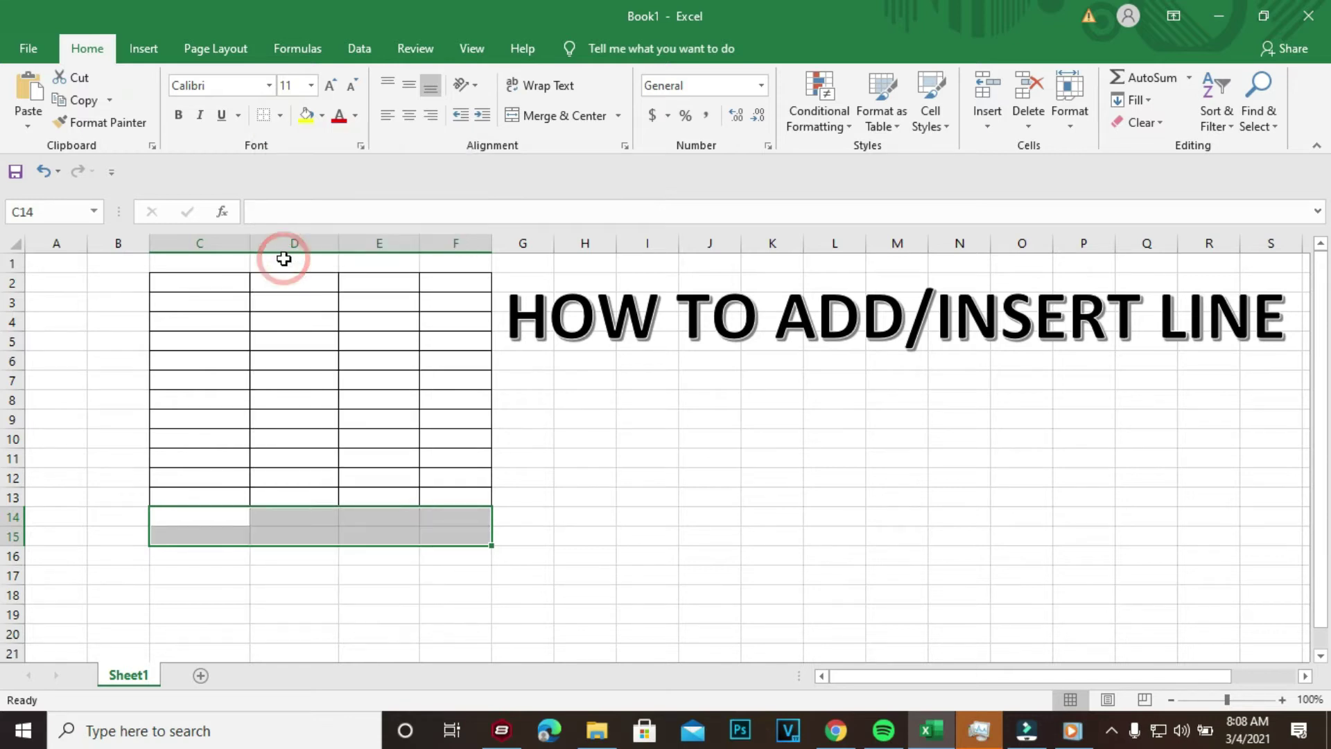
click(407, 614)
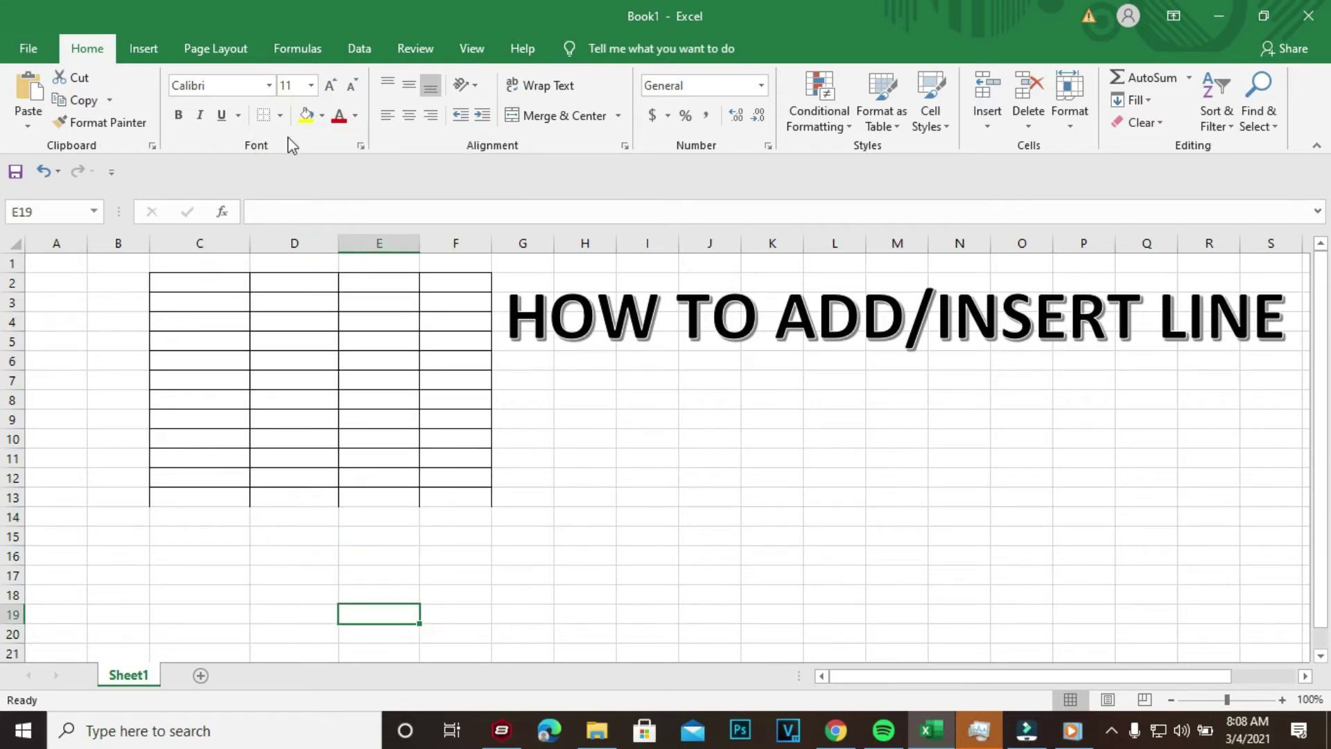
Reapply All Borders to the two rows C14:F15 directly below the table.
drag(206, 521, 456, 535)
click(280, 118)
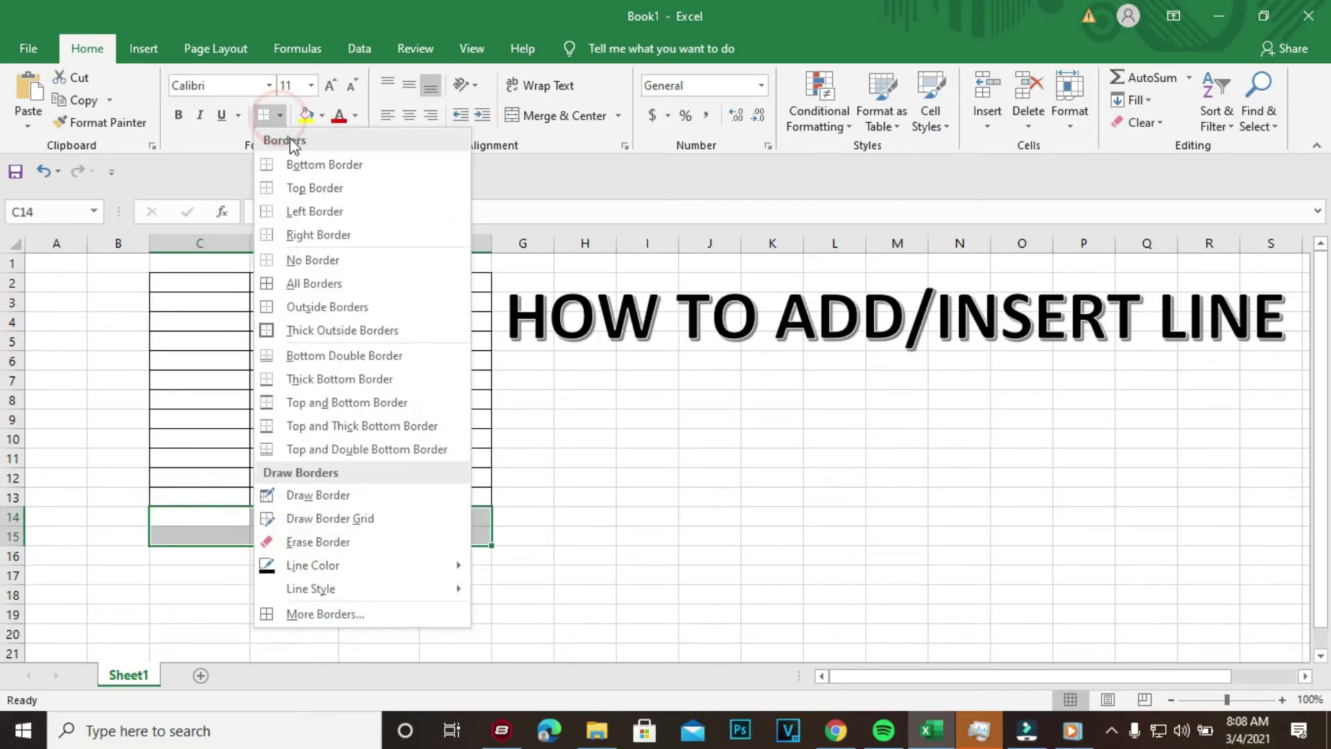
click(312, 280)
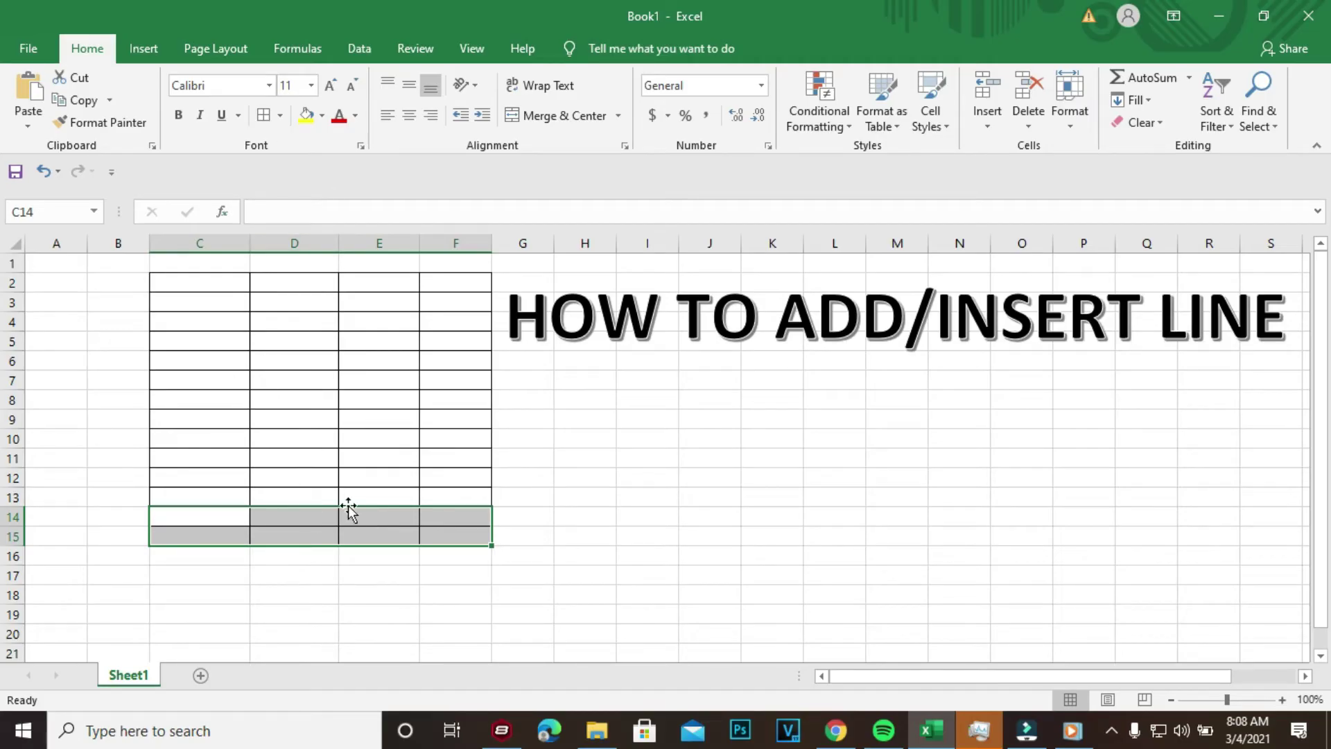
click(429, 497)
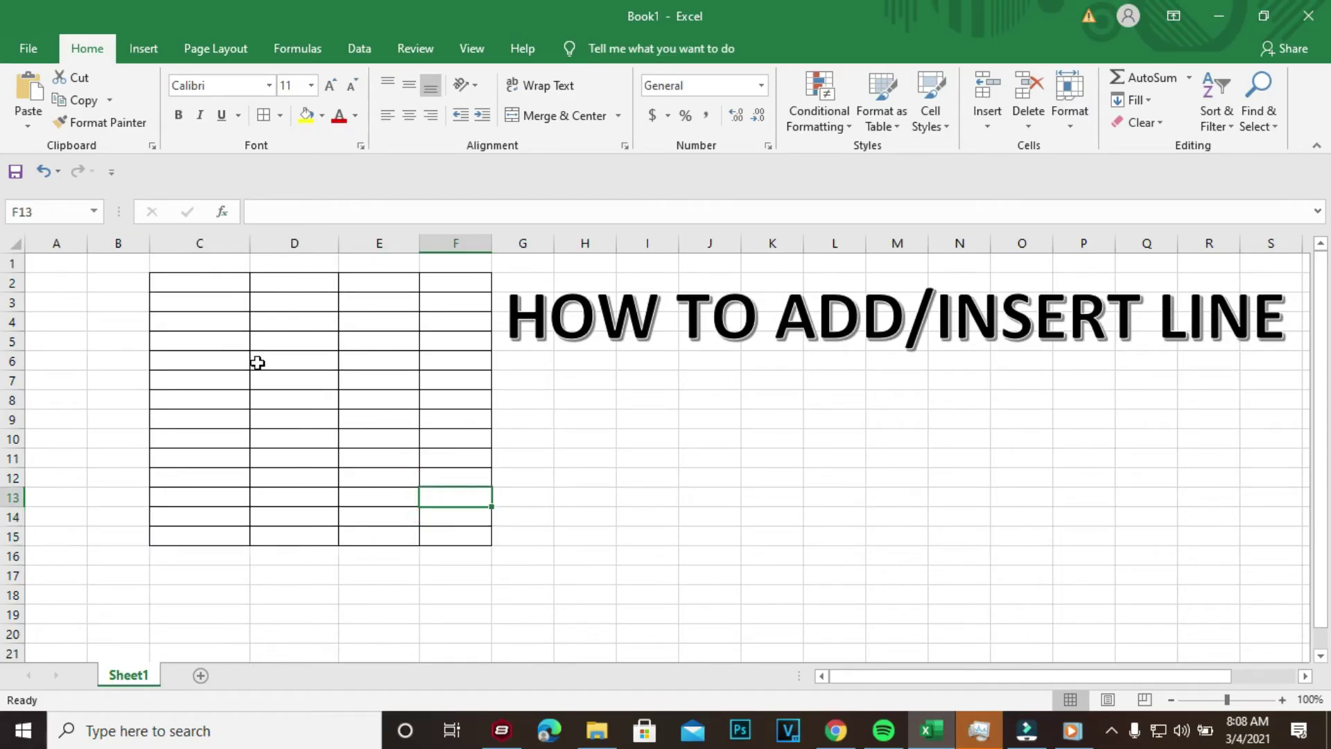
Clear the lines of the entire table in C2:F15 with the No Border option.
mouse_move(155, 284)
mouse_down()
mouse_move(342, 469)
mouse_move(457, 546)
mouse_up()
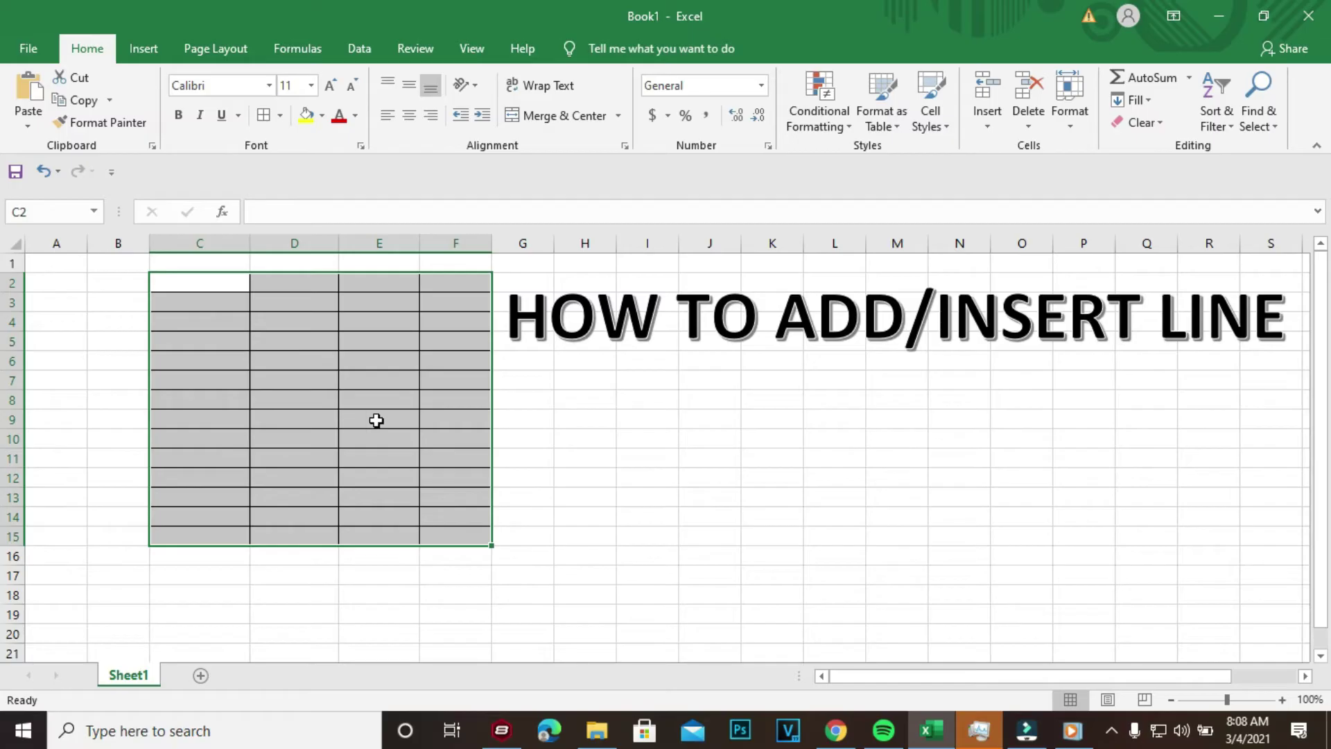
click(420, 416)
mouse_move(176, 282)
mouse_down()
mouse_move(427, 492)
mouse_move(462, 538)
mouse_up()
click(280, 116)
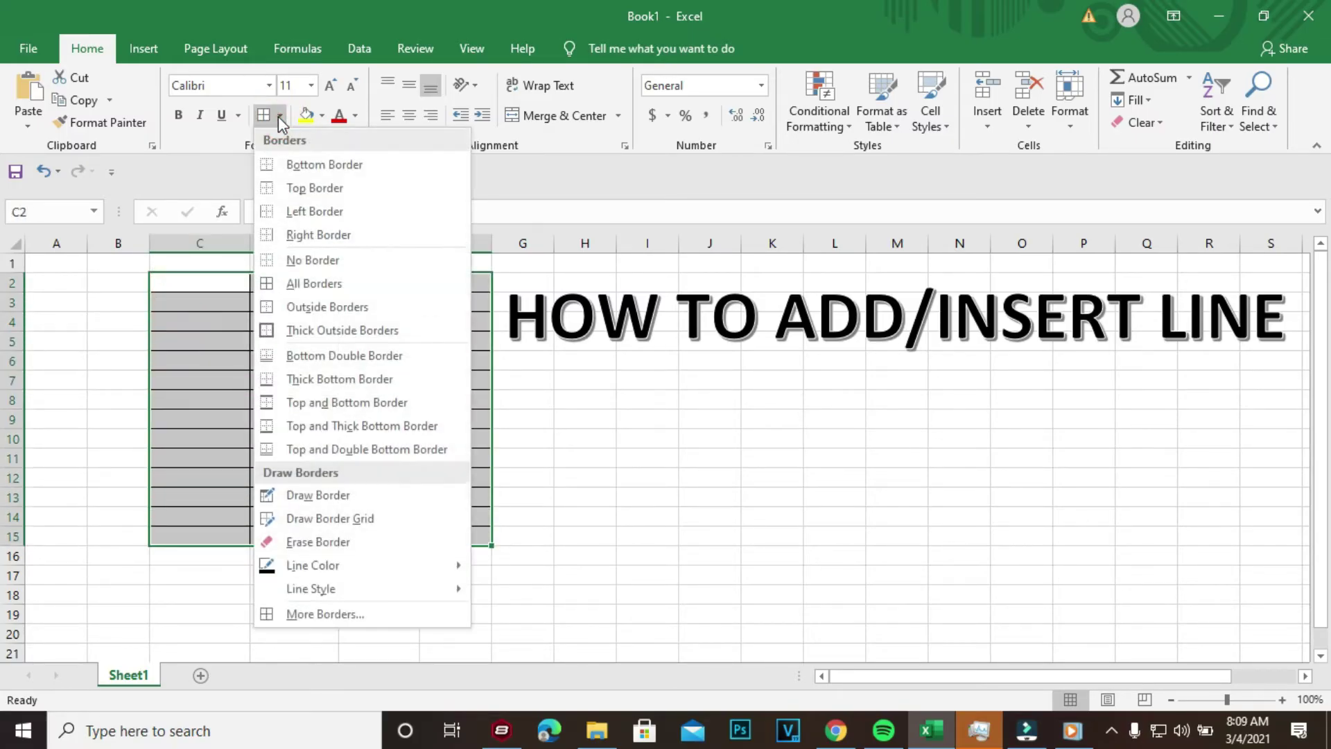
click(305, 262)
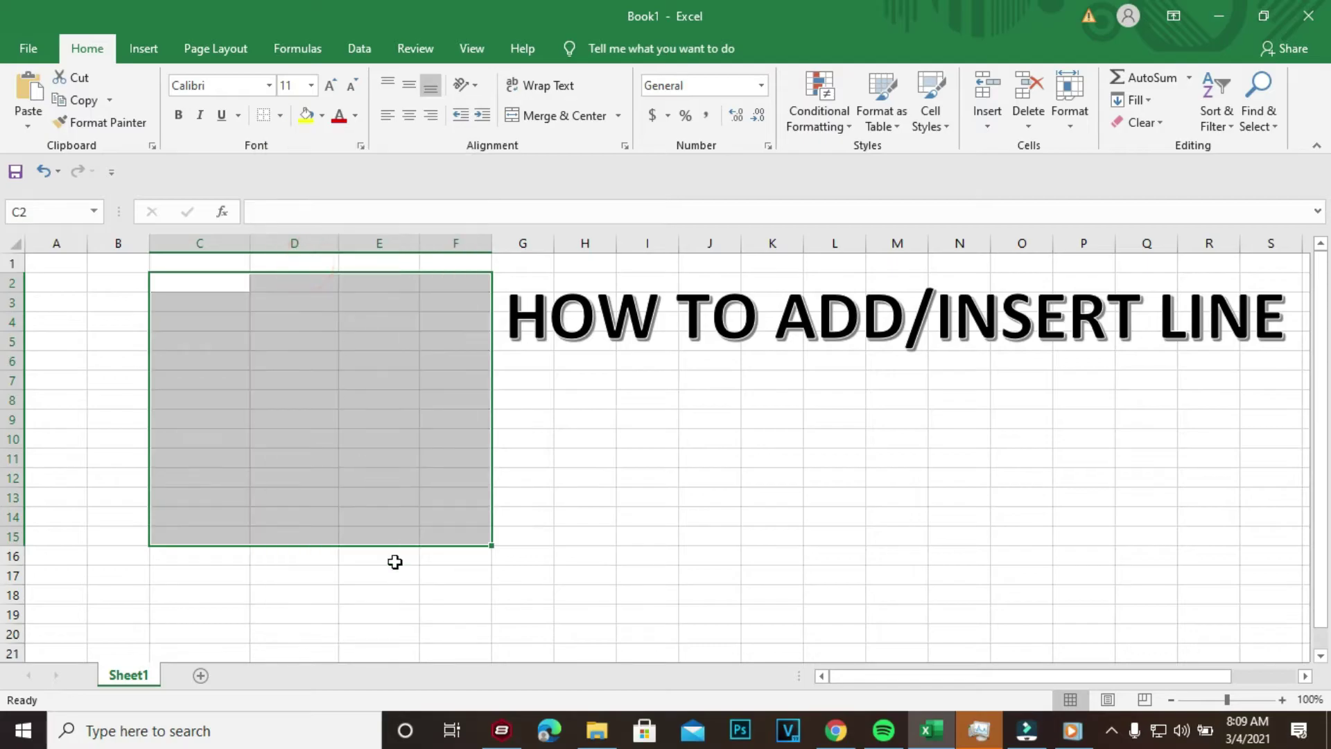
click(413, 594)
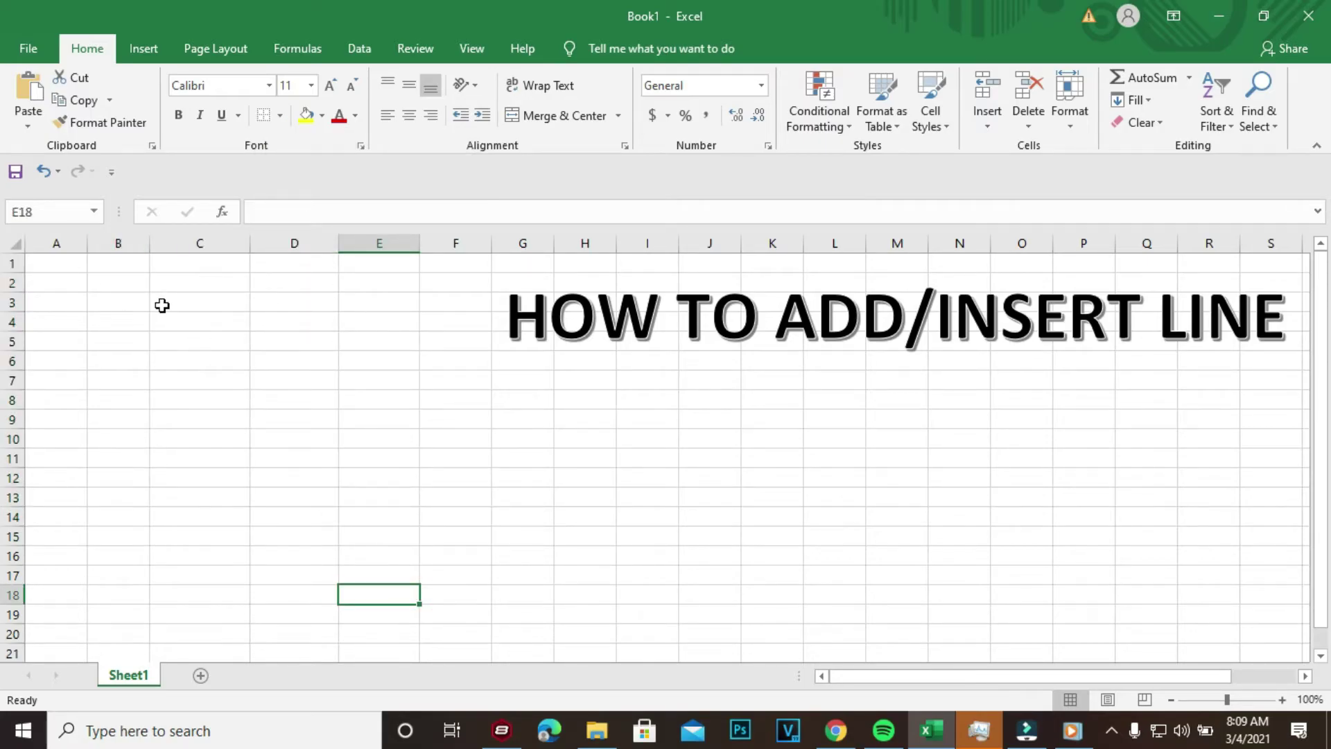
Create a new lined table by applying All Borders to cells C3:F5.
drag(159, 302, 444, 350)
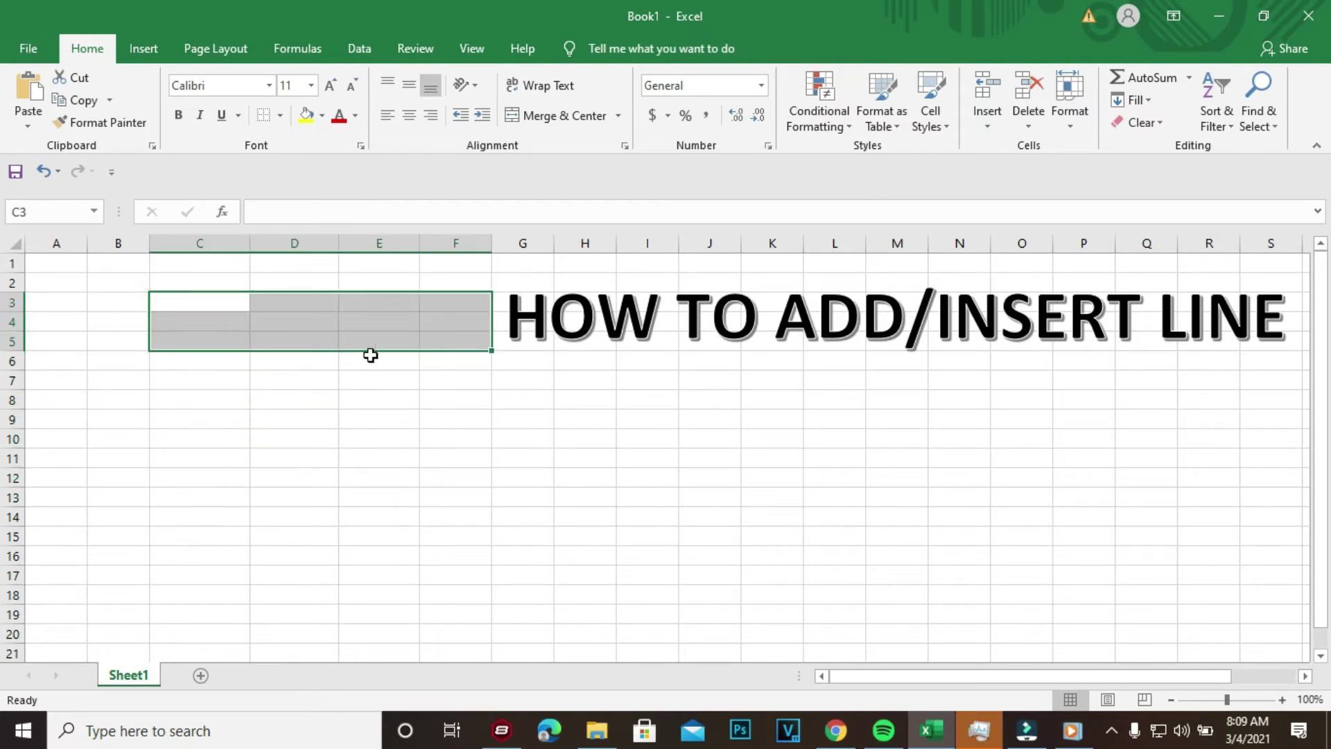
click(280, 117)
click(306, 283)
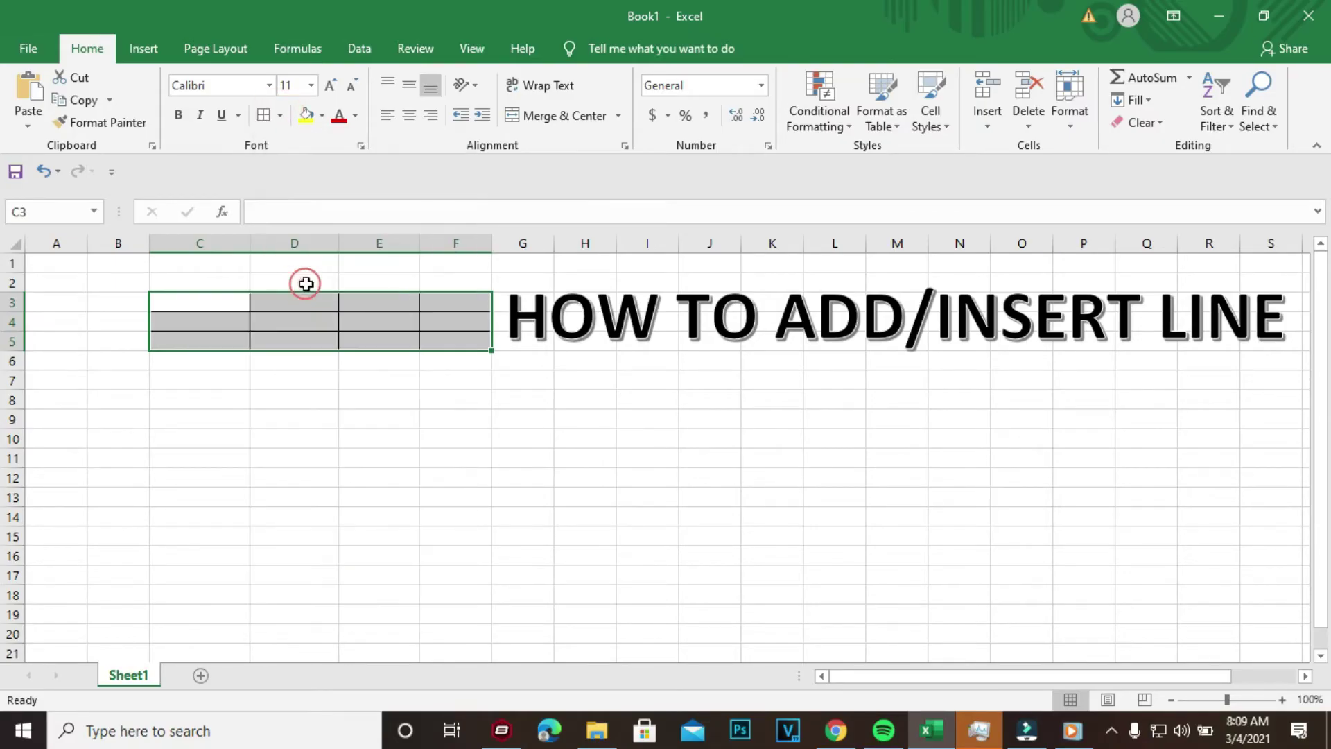
click(295, 341)
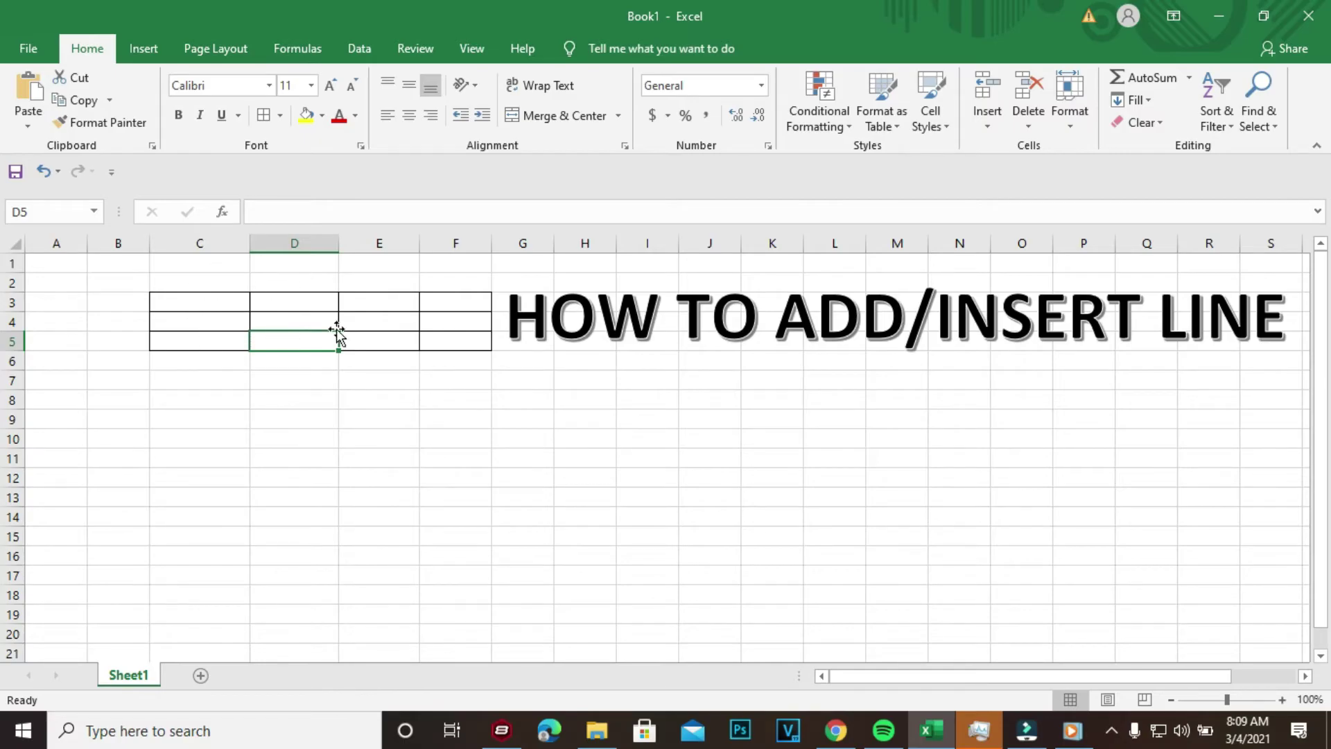
Add two more lined rows to the table by applying All Borders to cells C6:F7.
drag(164, 358, 442, 377)
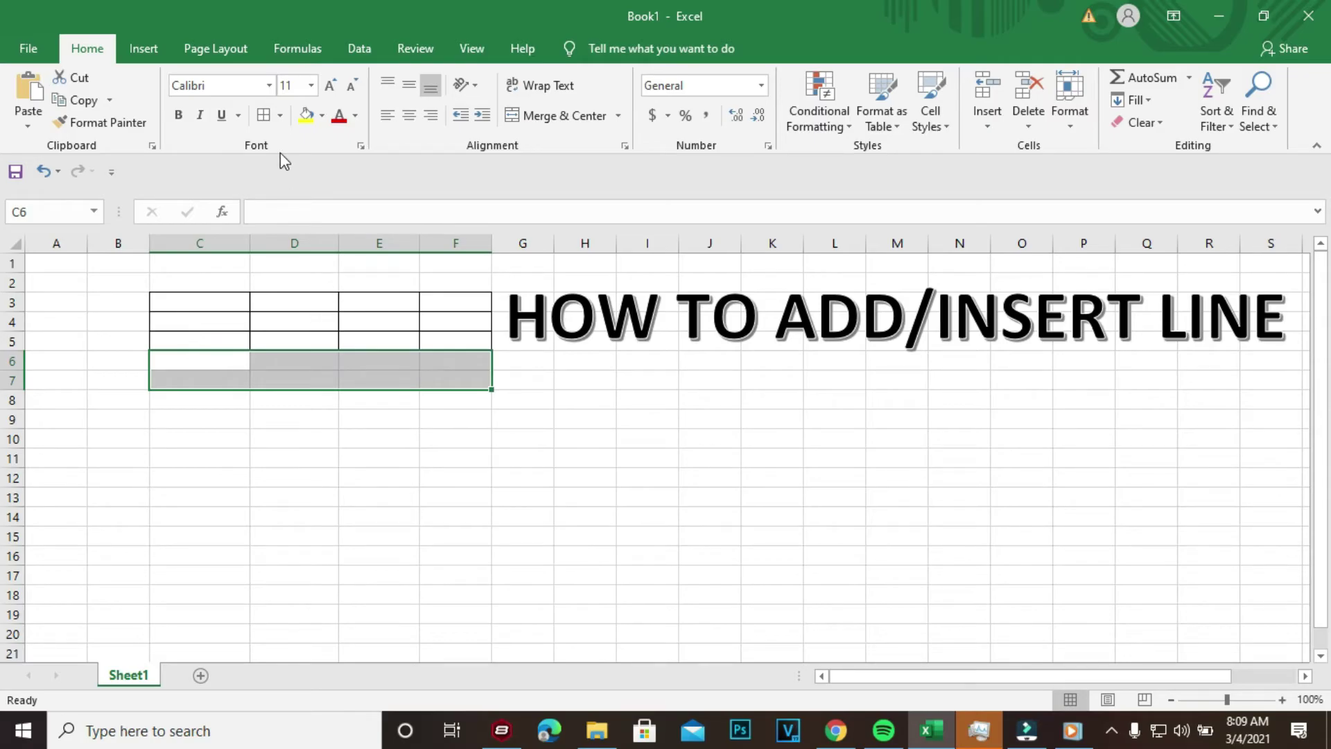
click(279, 116)
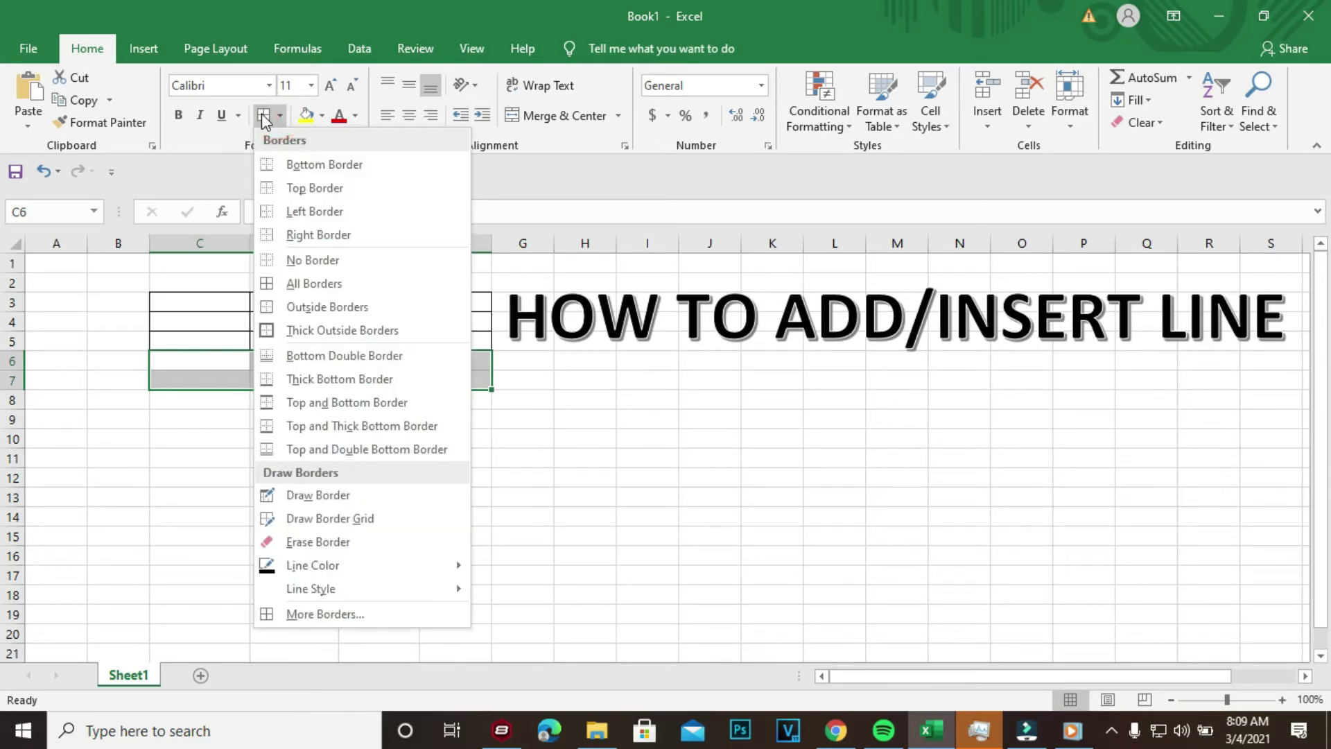
click(266, 117)
click(279, 115)
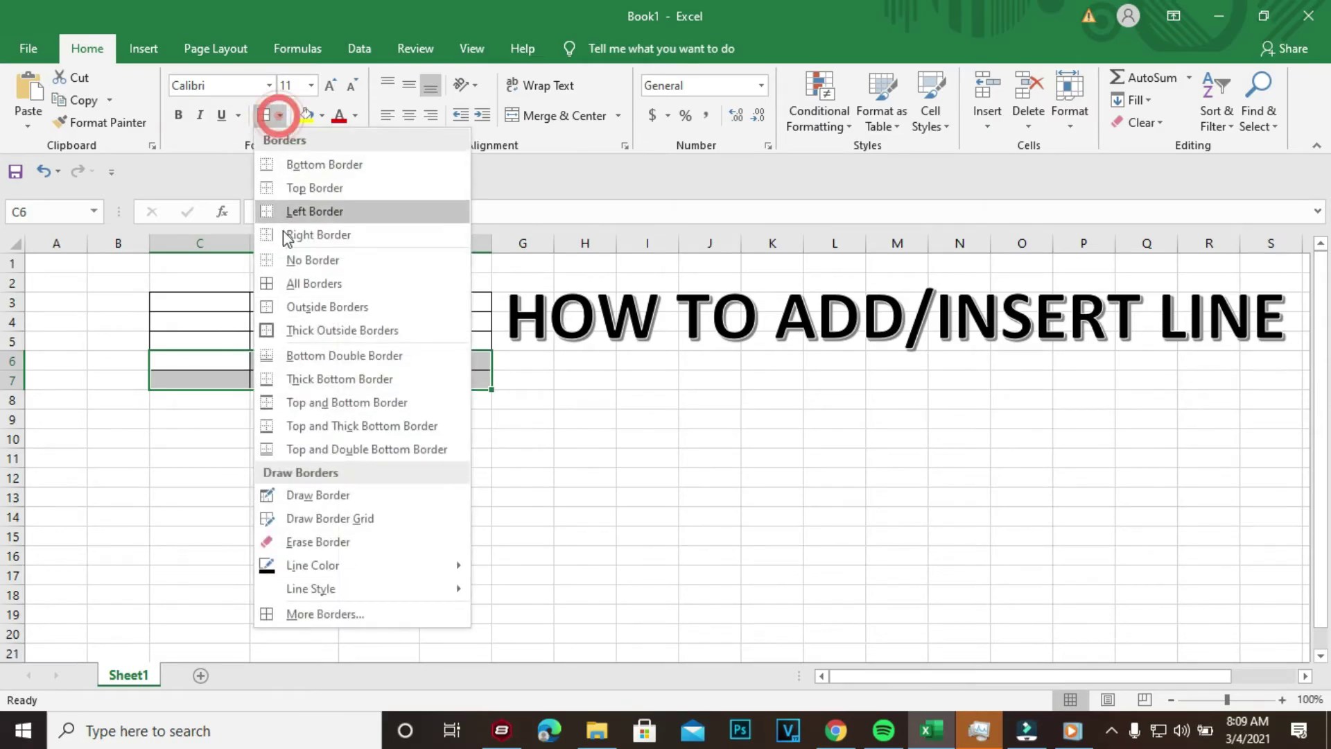
click(302, 283)
click(377, 439)
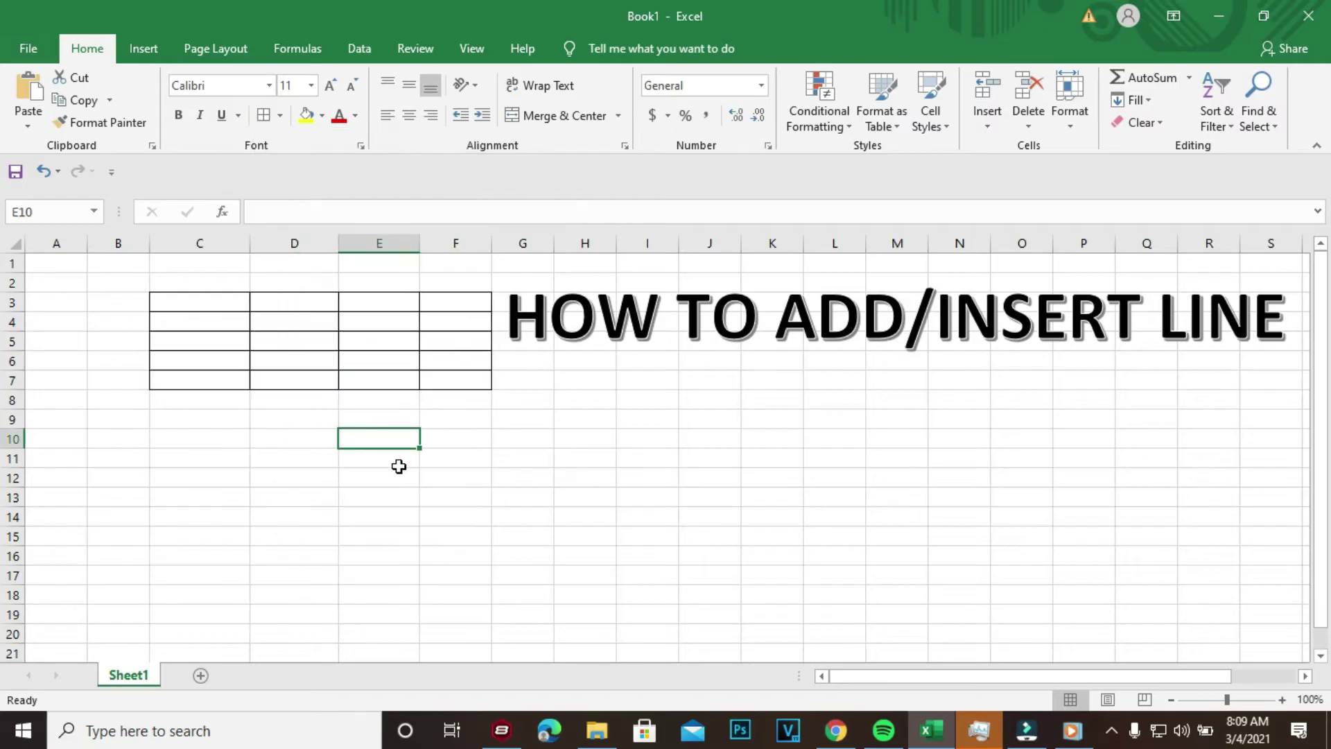
click(280, 116)
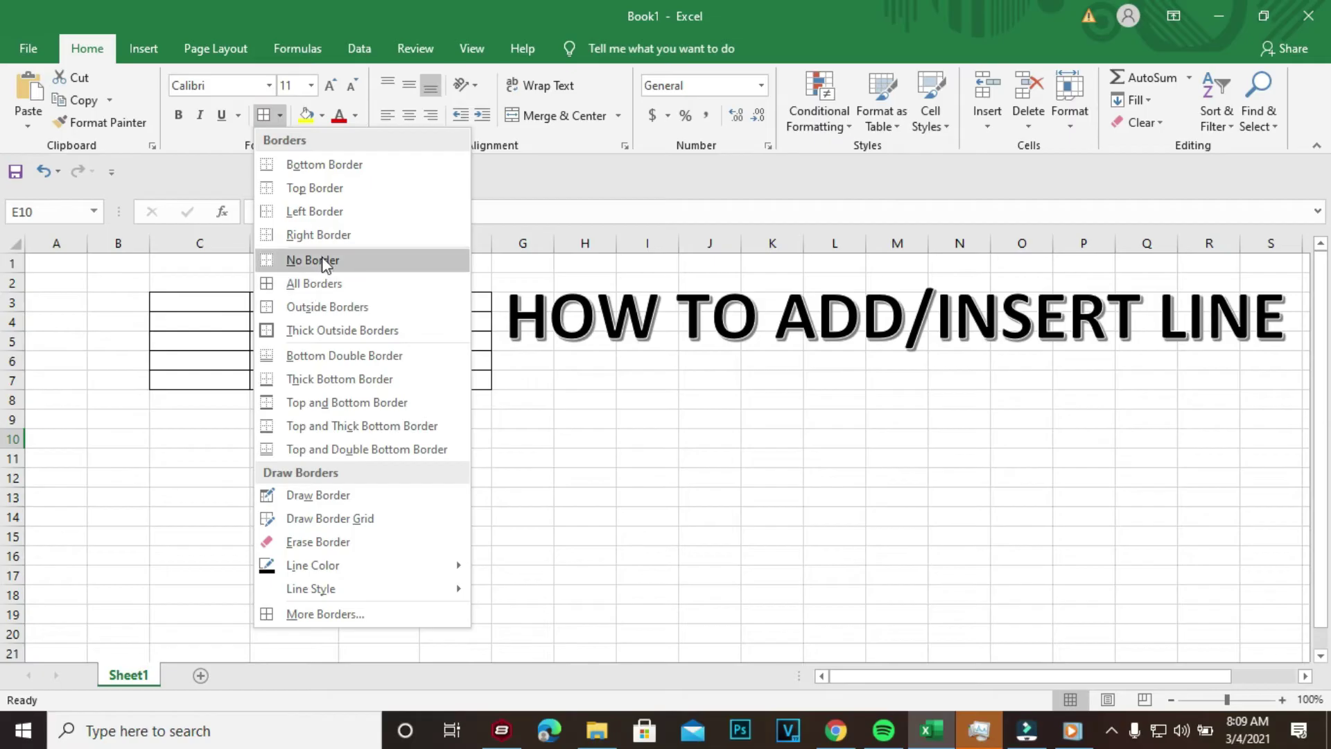
click(180, 416)
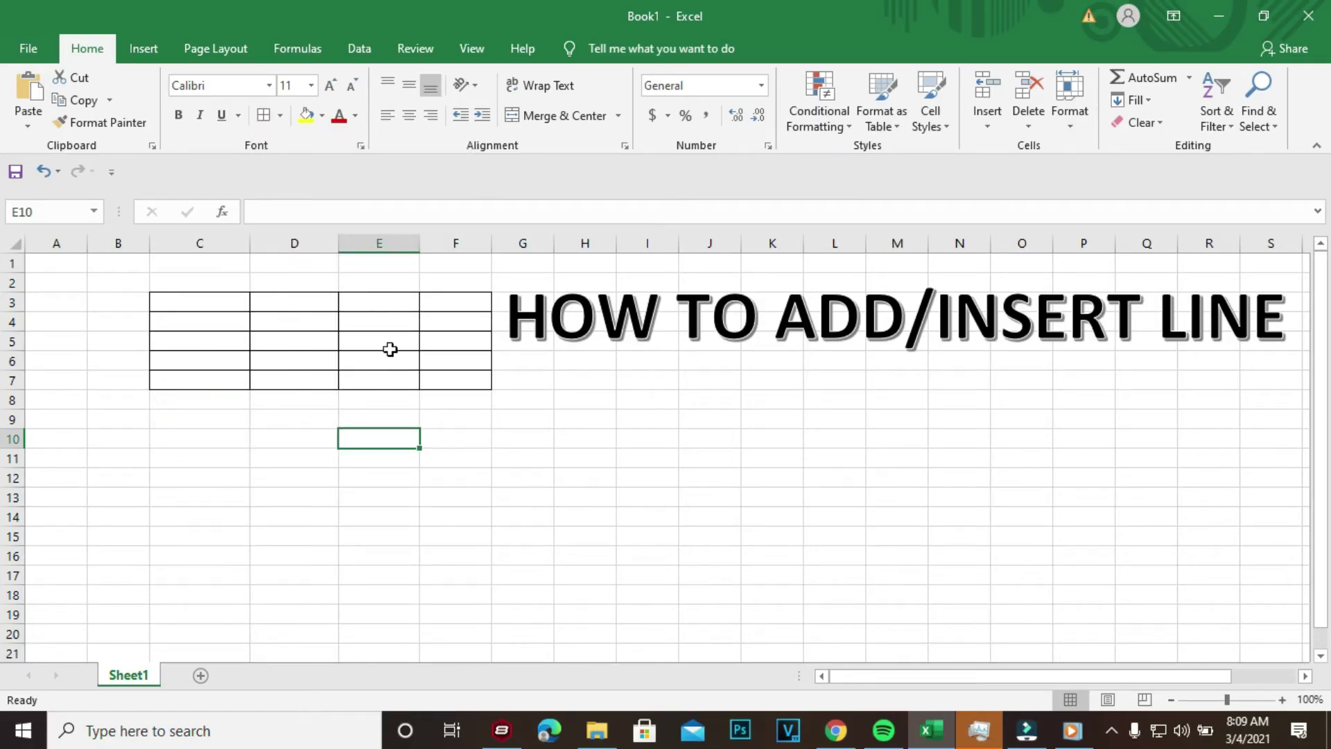
click(162, 418)
click(11, 361)
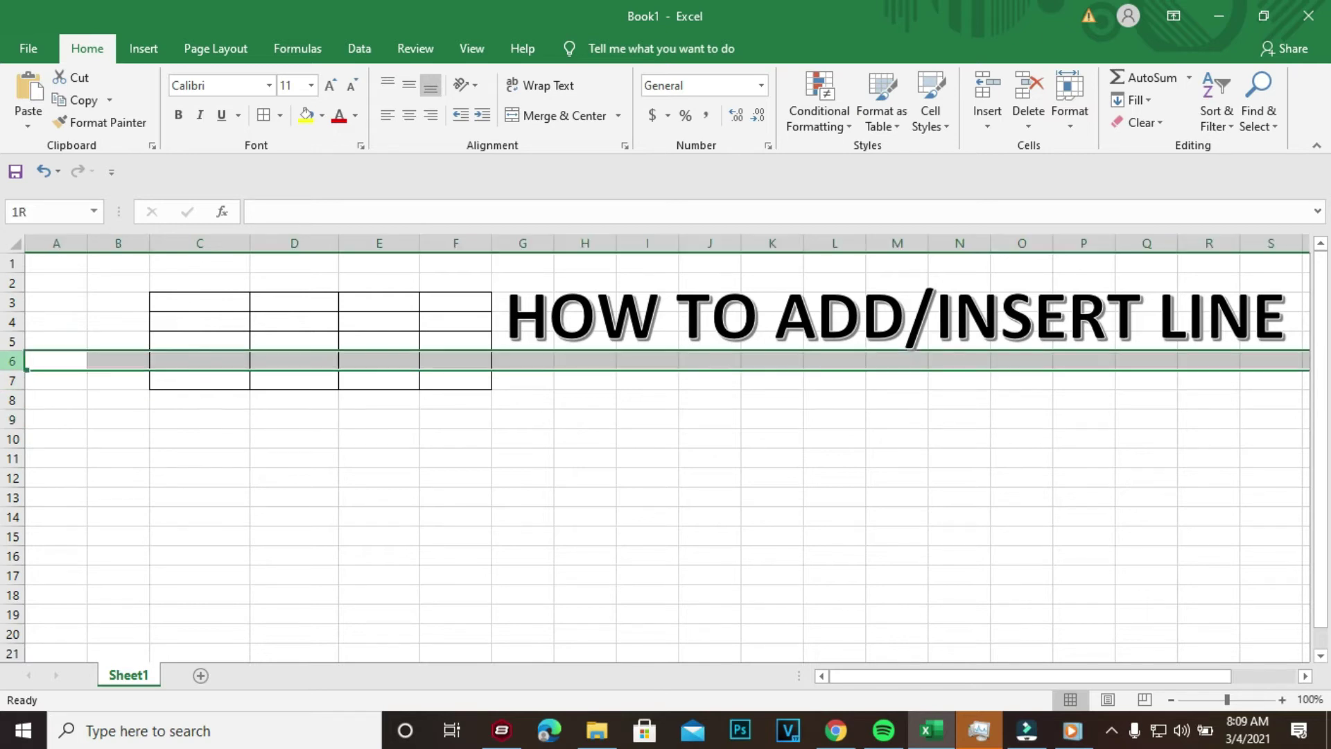
drag(12, 360, 11, 388)
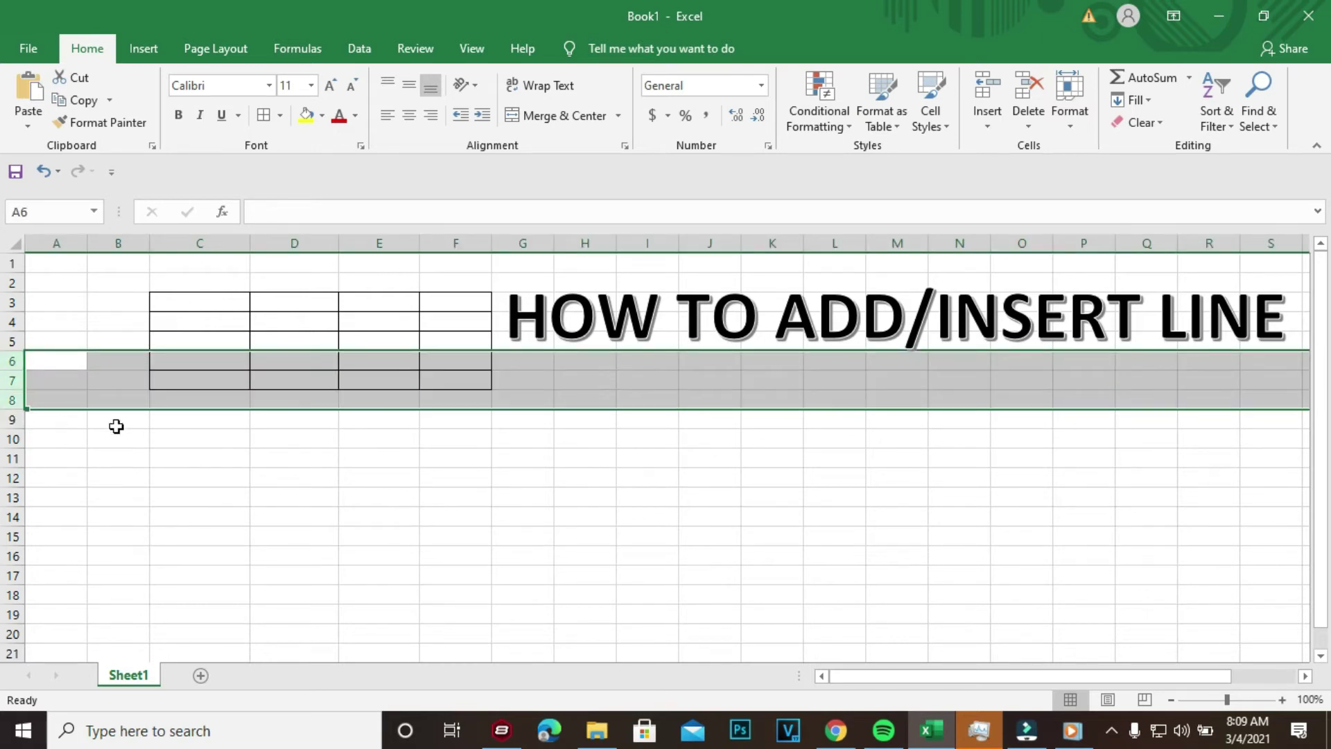
click(113, 420)
Insert a new sheet row at row 8, directly below the bordered table.
click(10, 382)
click(10, 400)
right_click(13, 401)
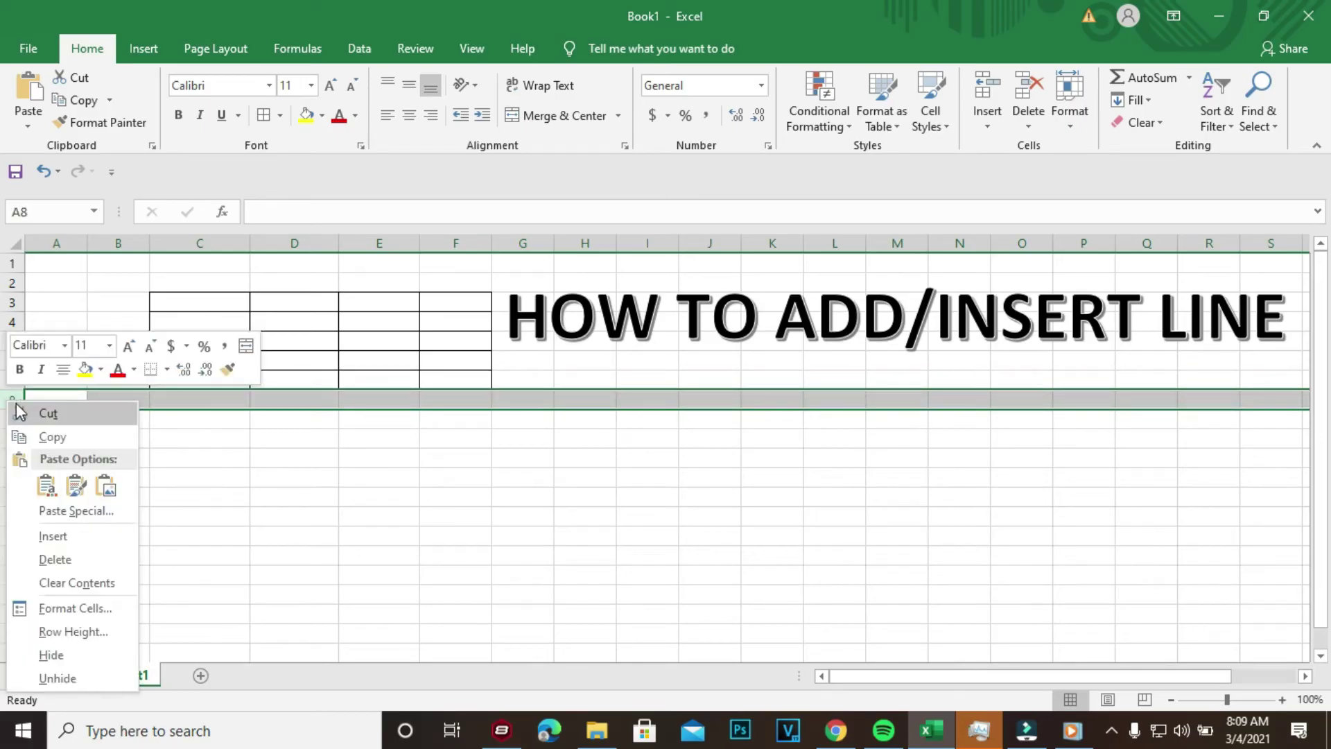
click(63, 536)
click(220, 405)
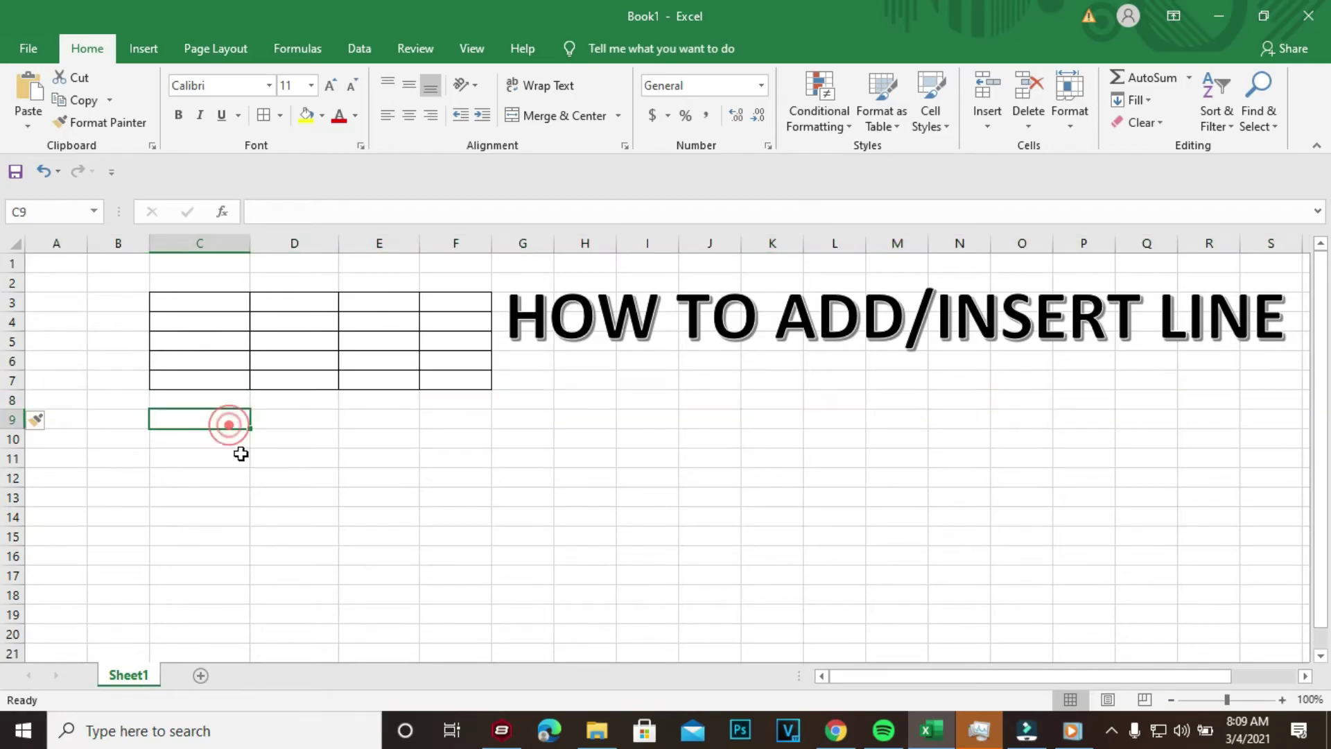
click(210, 399)
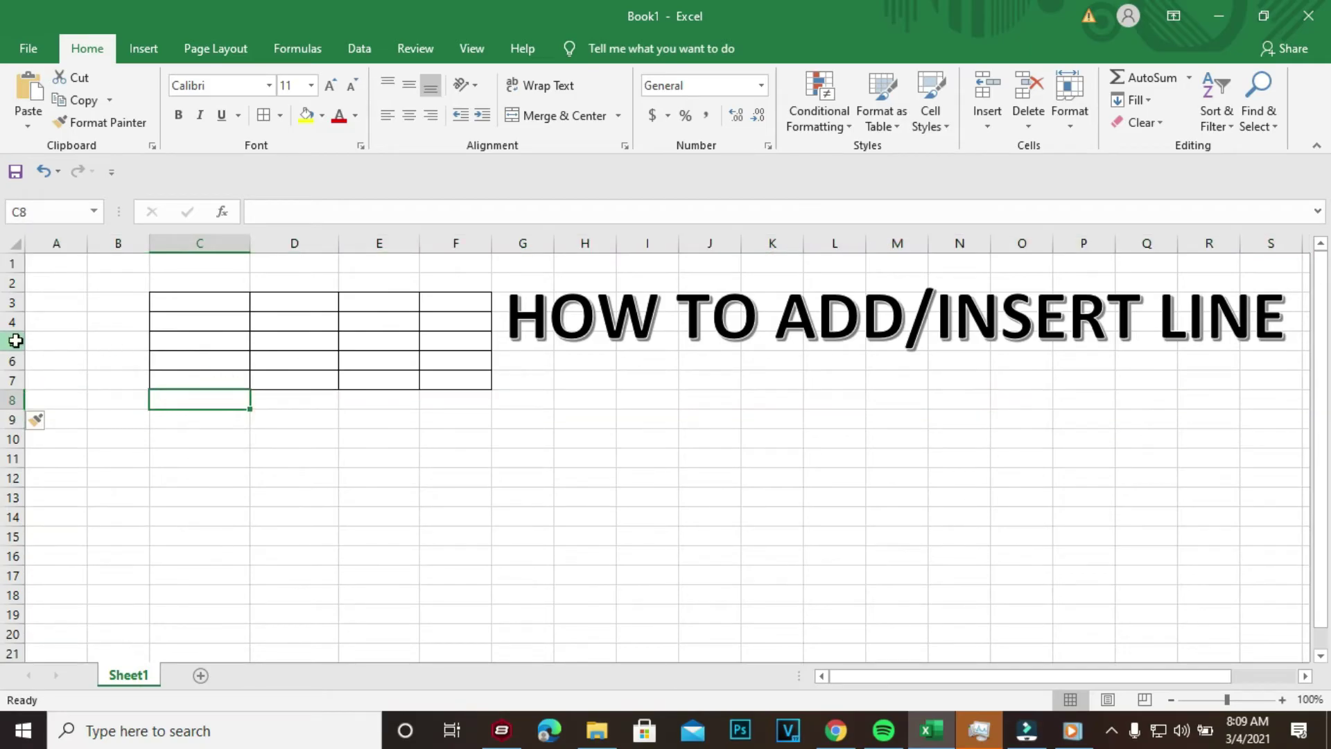
click(14, 341)
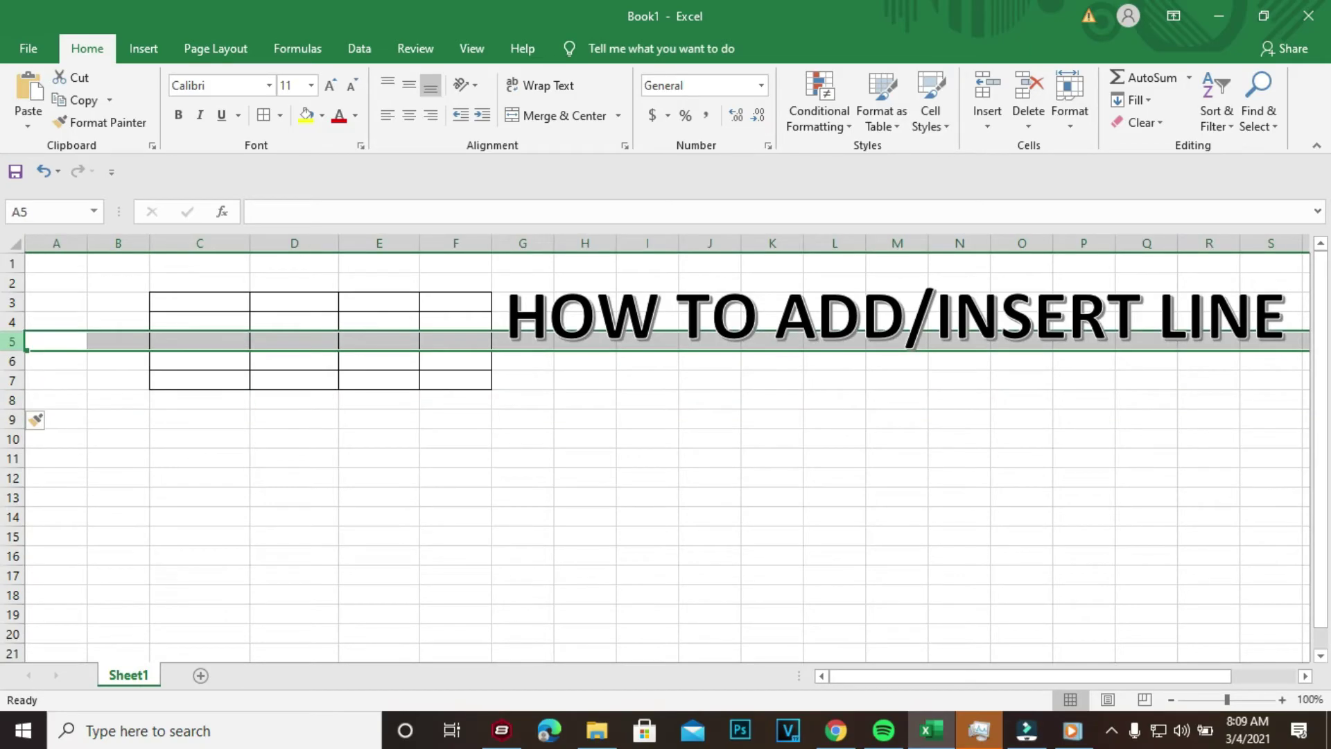
click(479, 425)
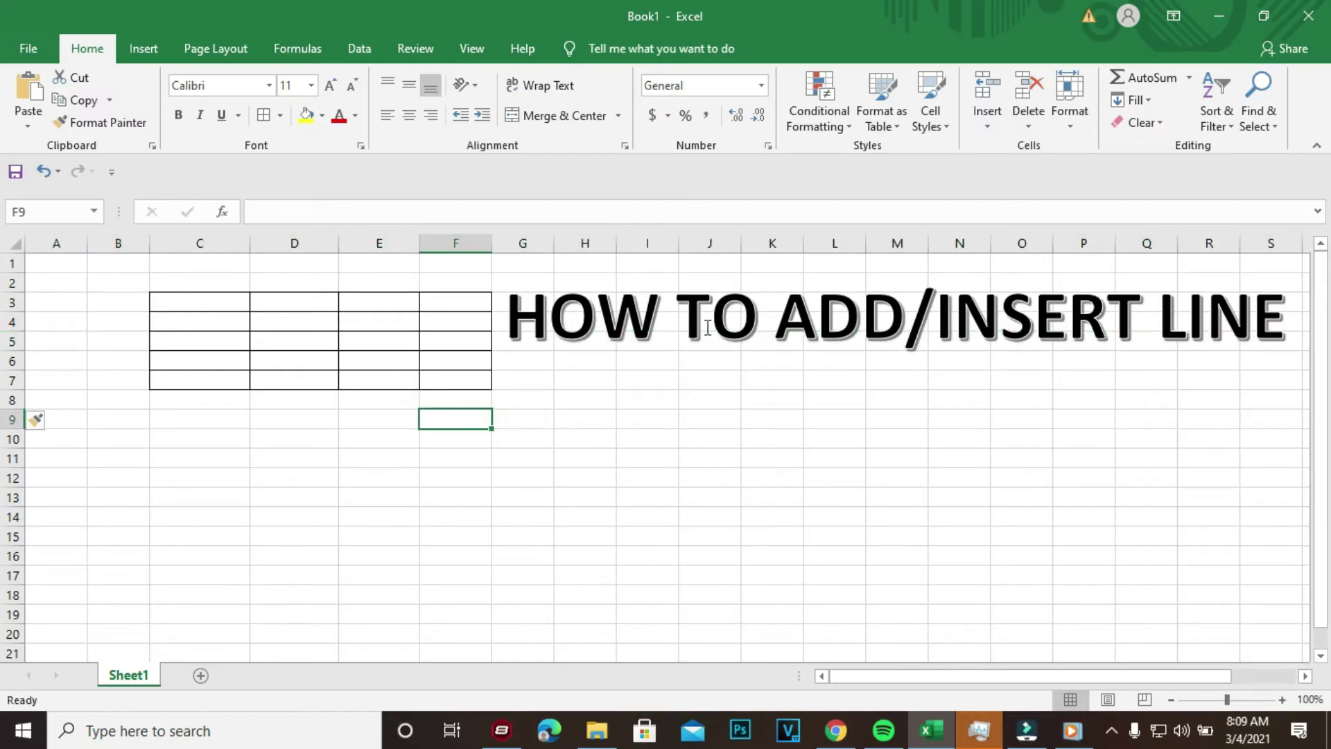
right_click(7, 321)
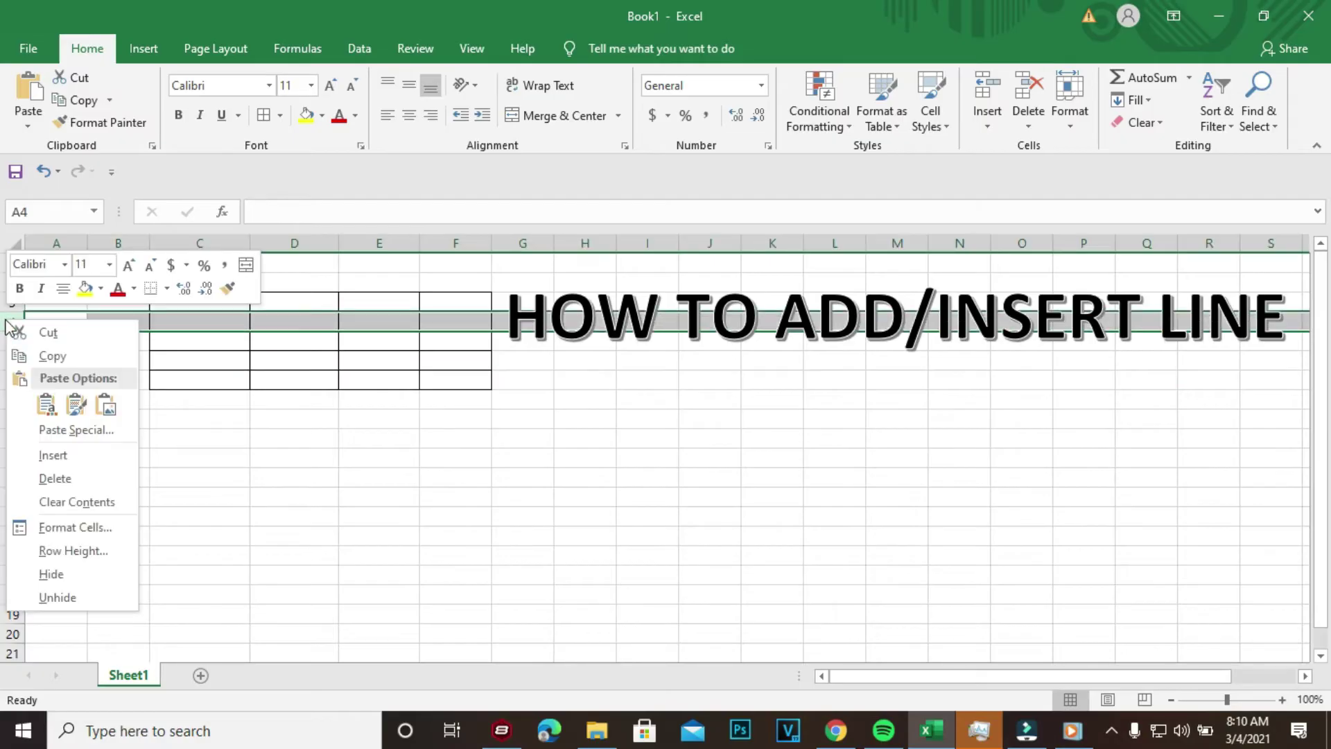
key(Escape)
Enter the column headers name, id no, age and location in cells C3 to F3 of the bordered table.
click(202, 298)
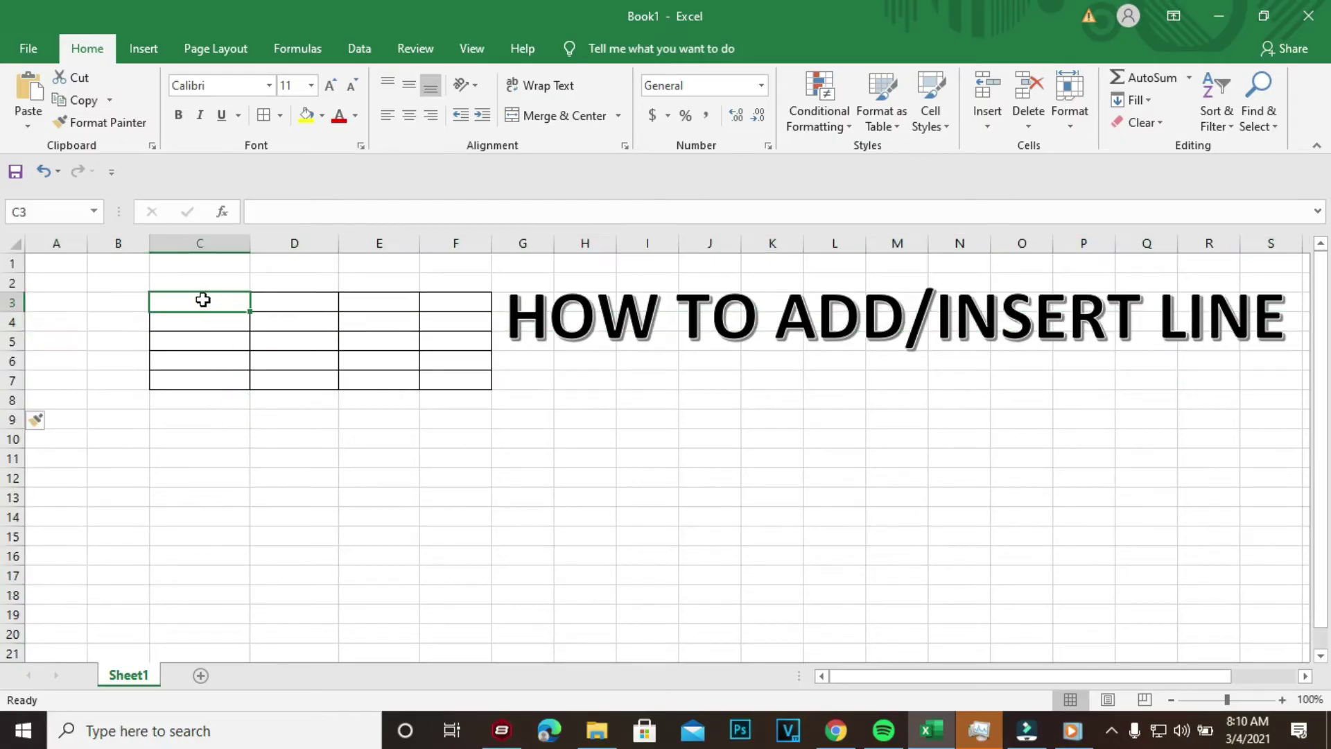
text(name)
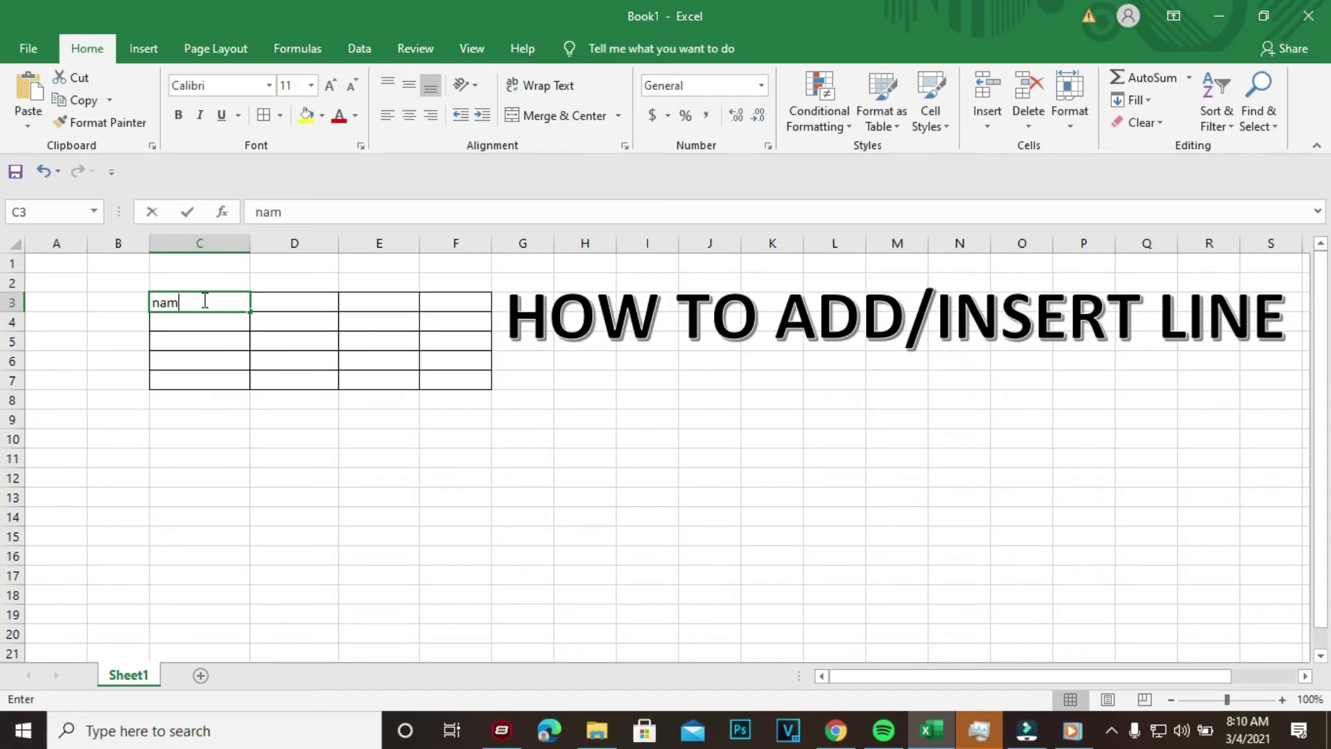
click(310, 306)
text(id no)
click(364, 306)
text(a)
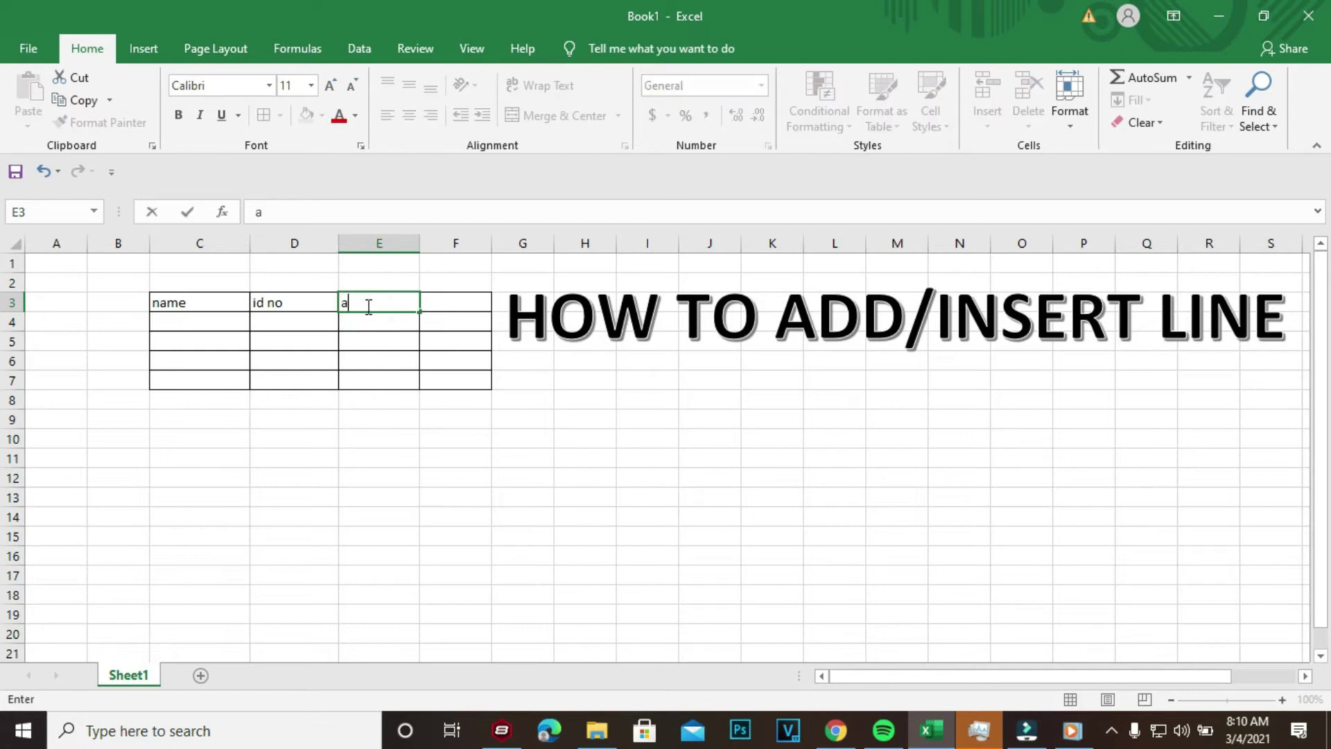
text(ge)
click(444, 306)
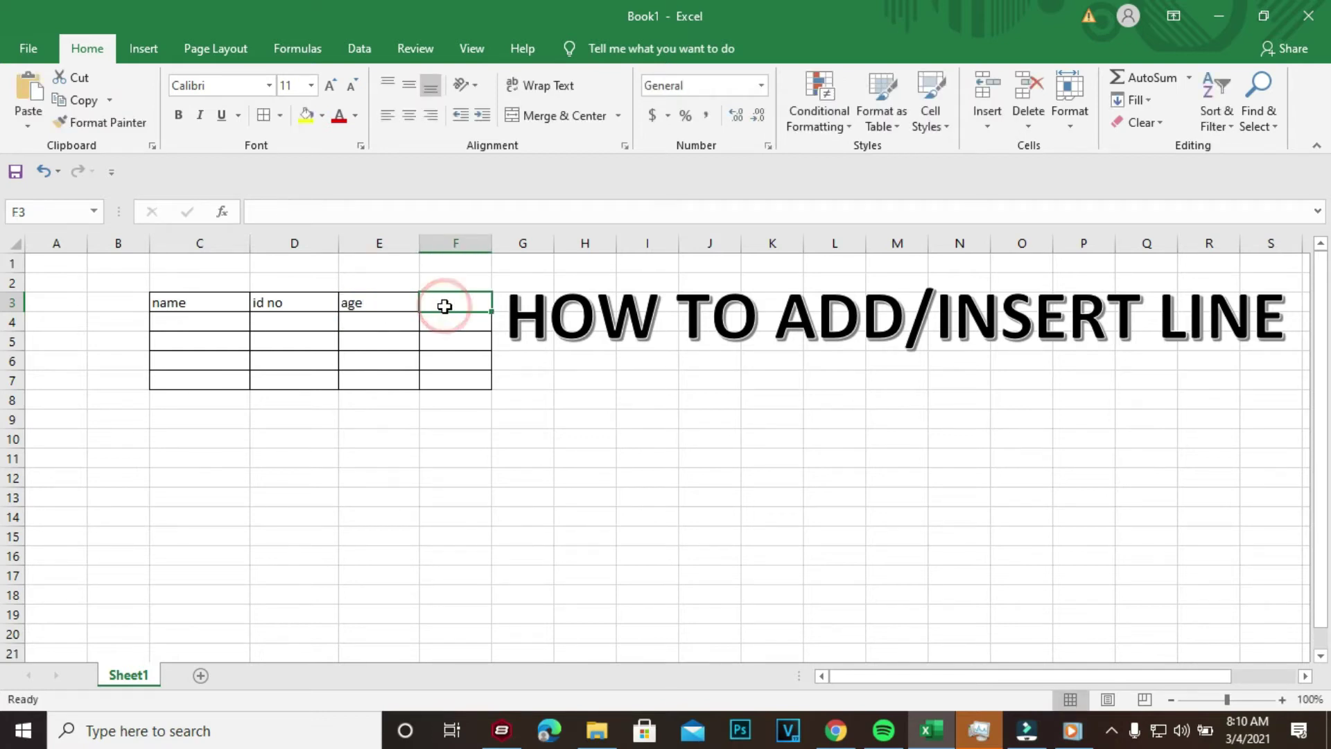
text(location)
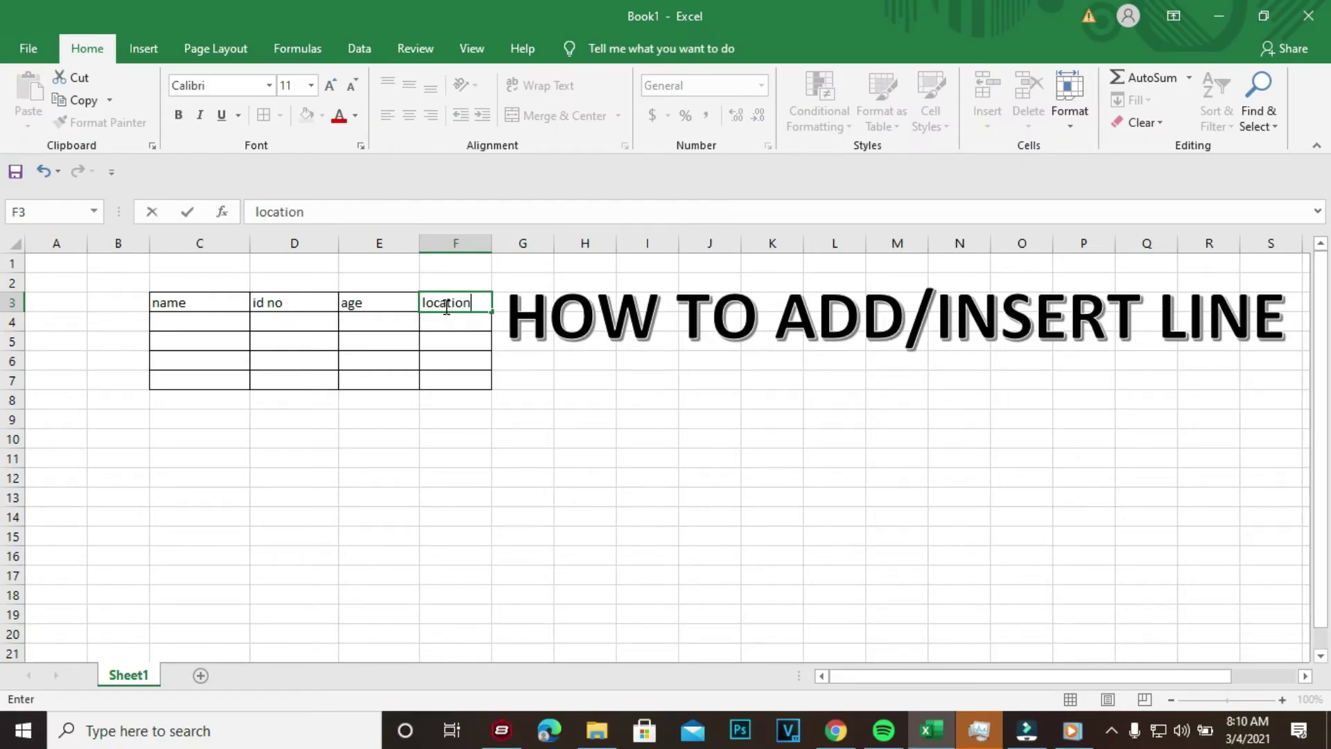
click(576, 499)
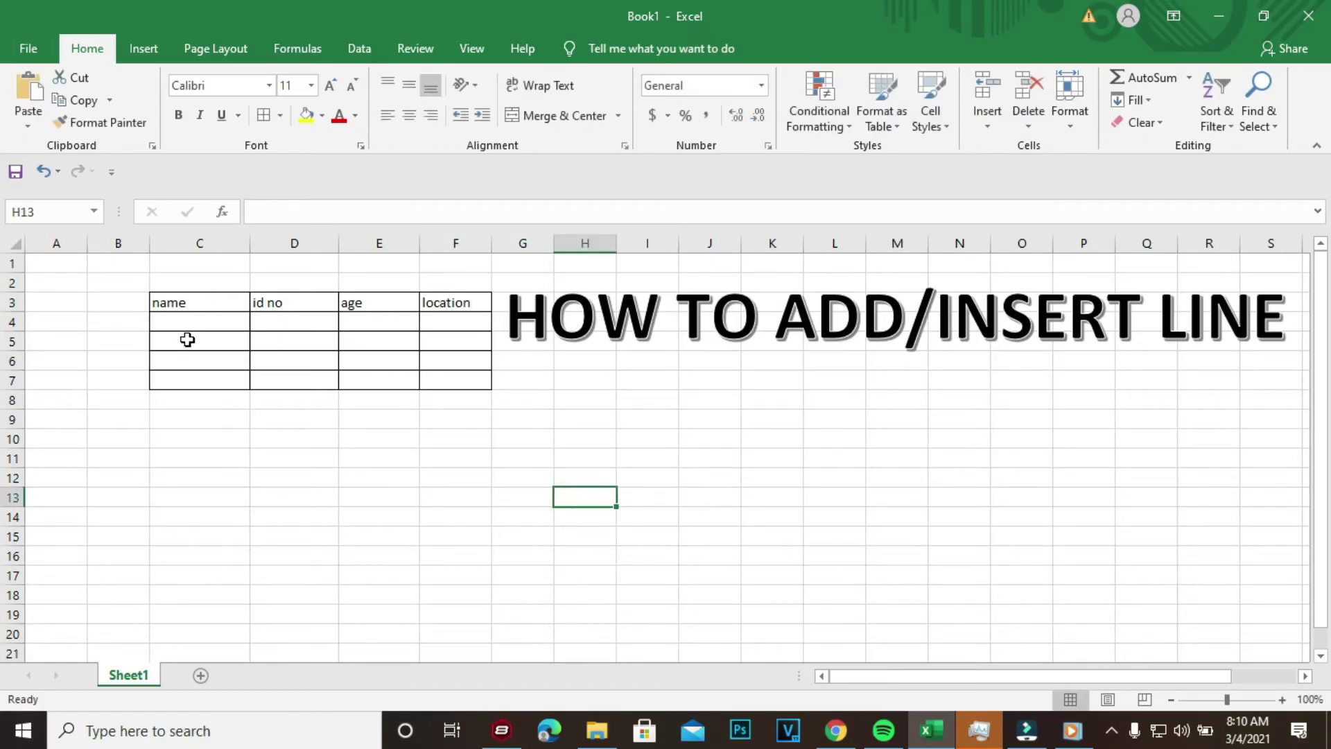
Enter a first name in each of the two cells under the name header, C4 and C5.
click(183, 306)
click(187, 323)
text(james)
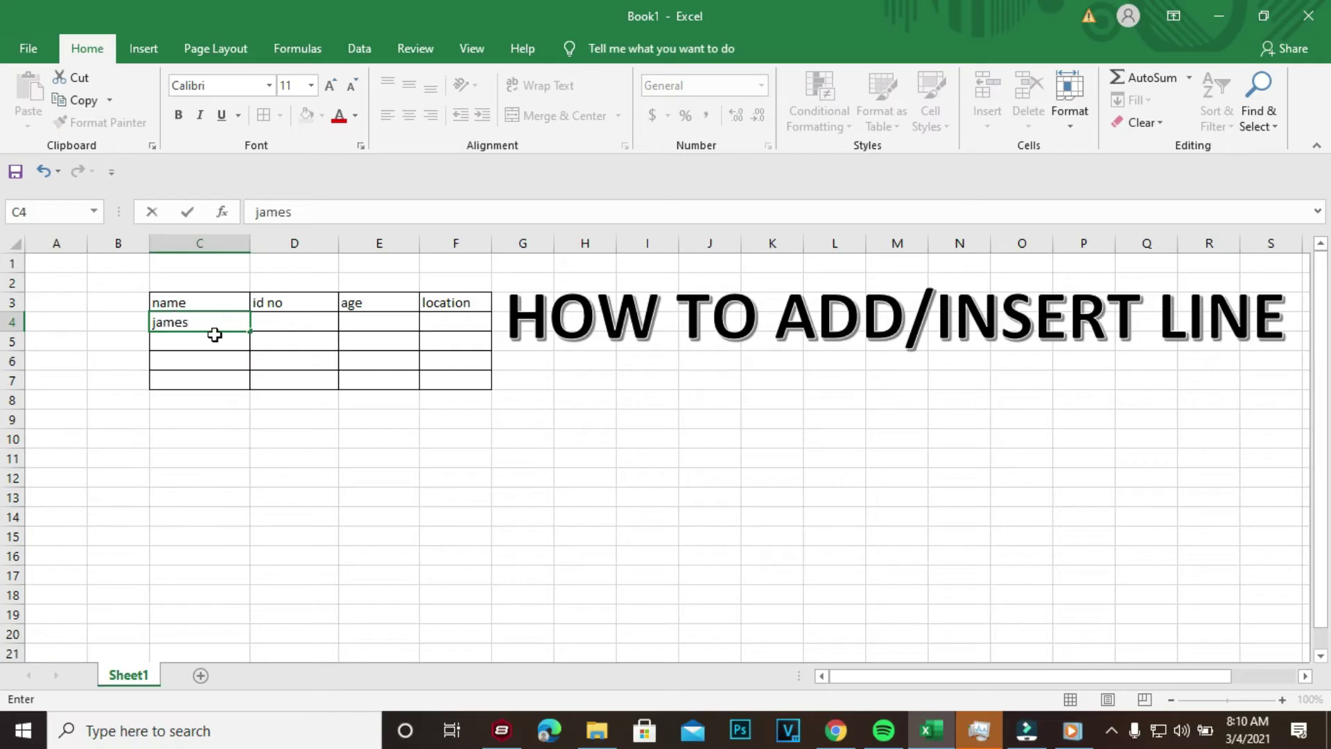
click(215, 343)
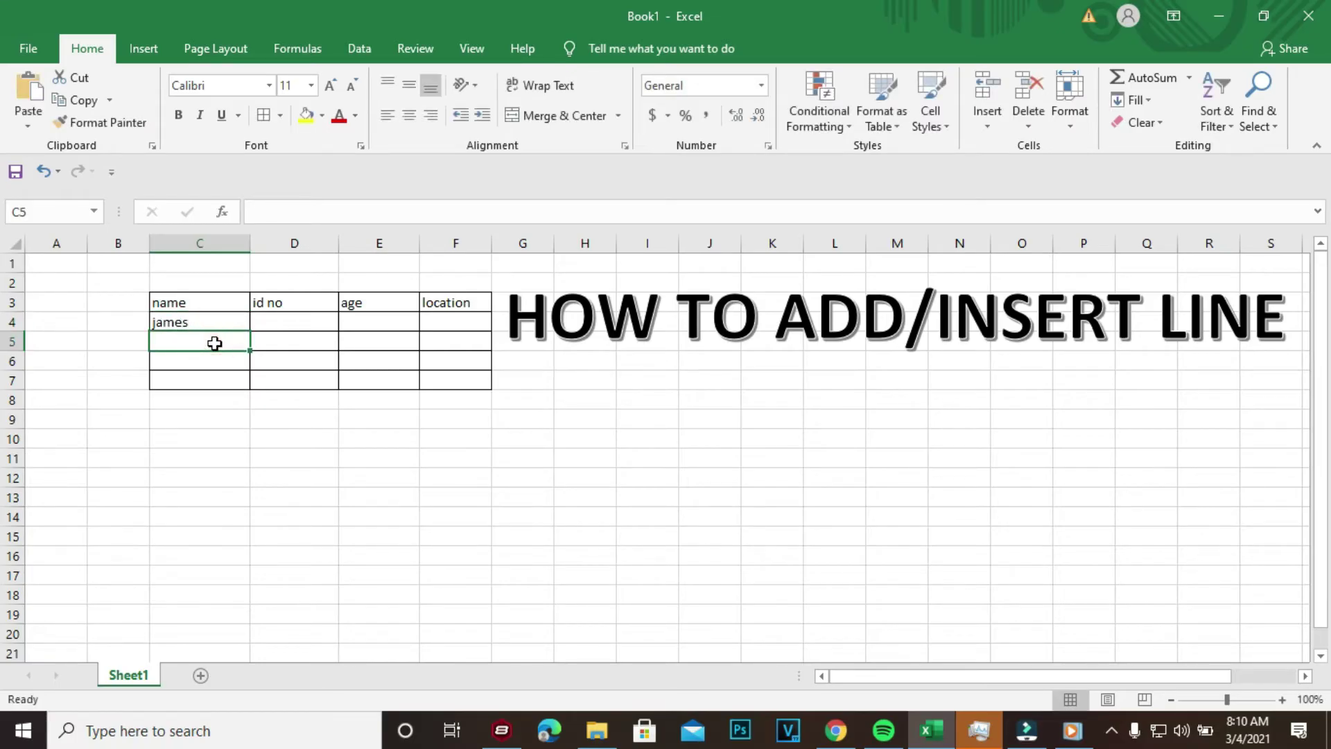
text(jhon)
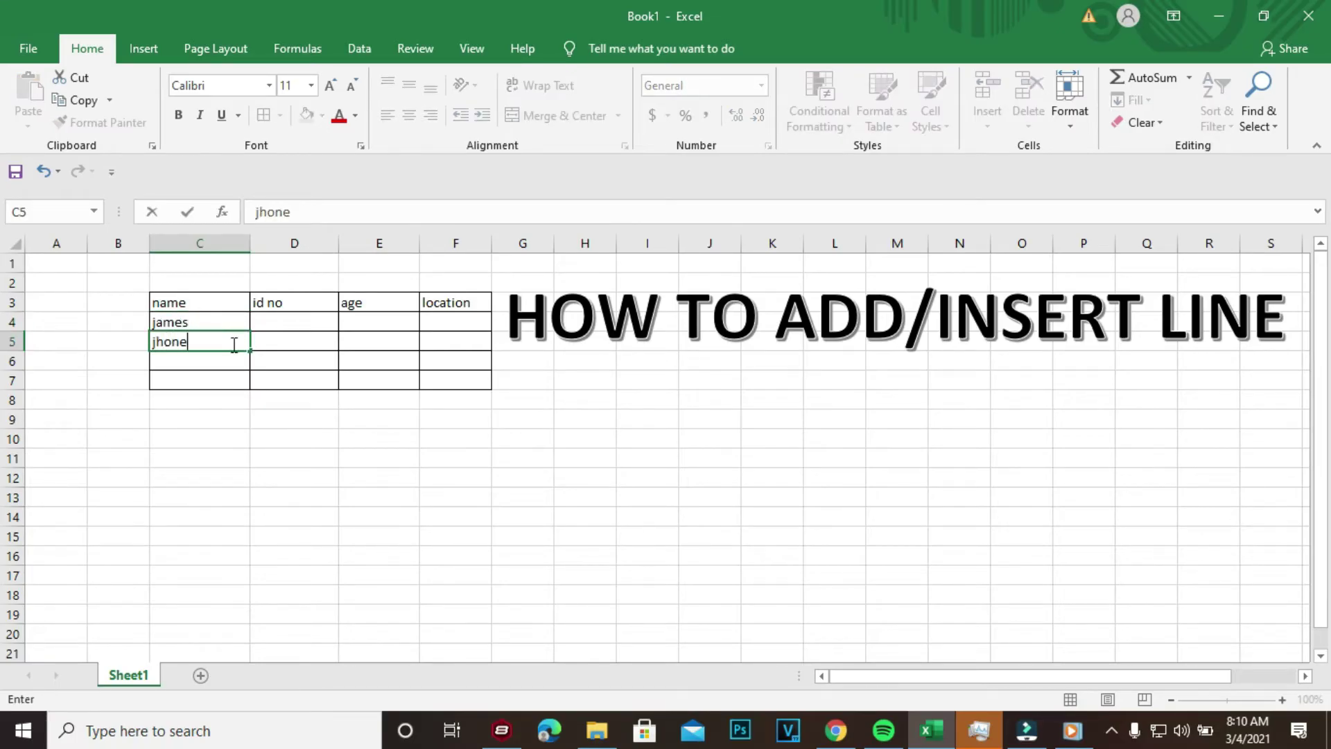
click(267, 419)
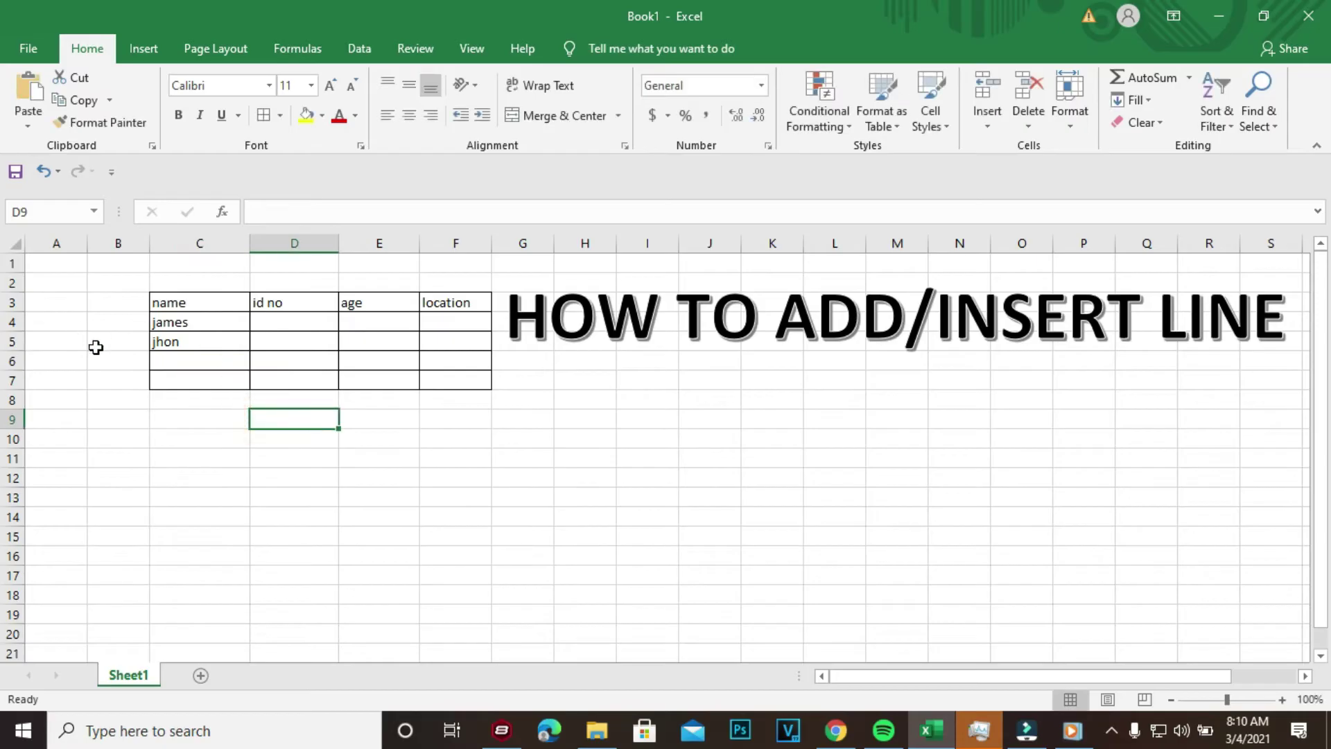
Insert a new sheet row at row 5, between the two name entries in the table.
click(12, 341)
right_click(11, 341)
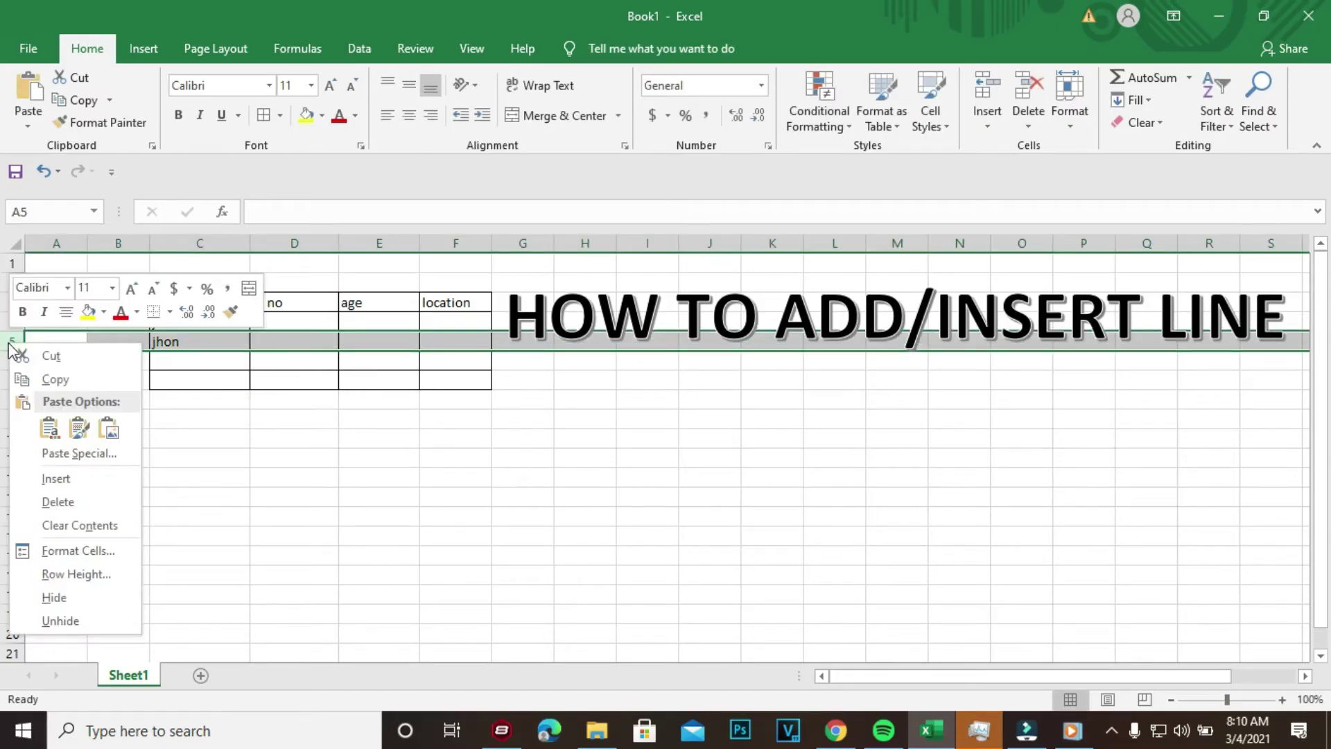
click(71, 486)
click(198, 382)
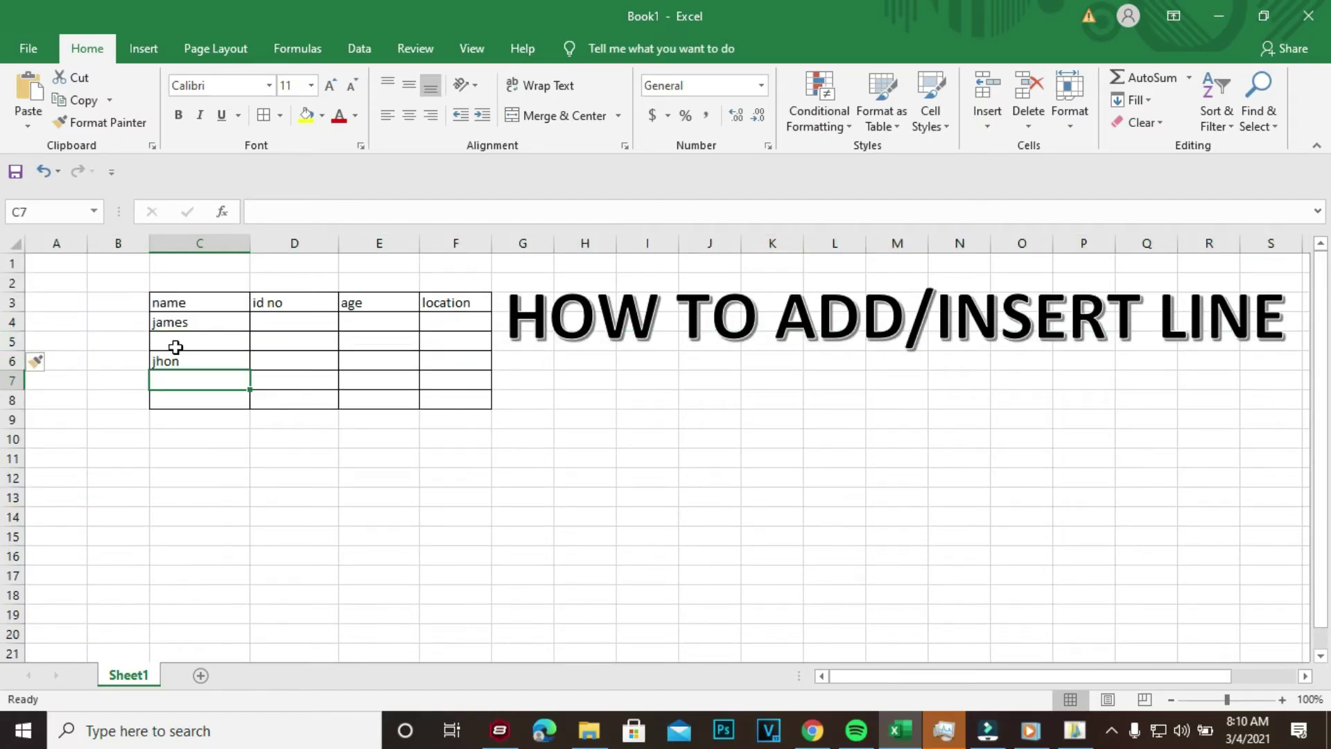
click(13, 338)
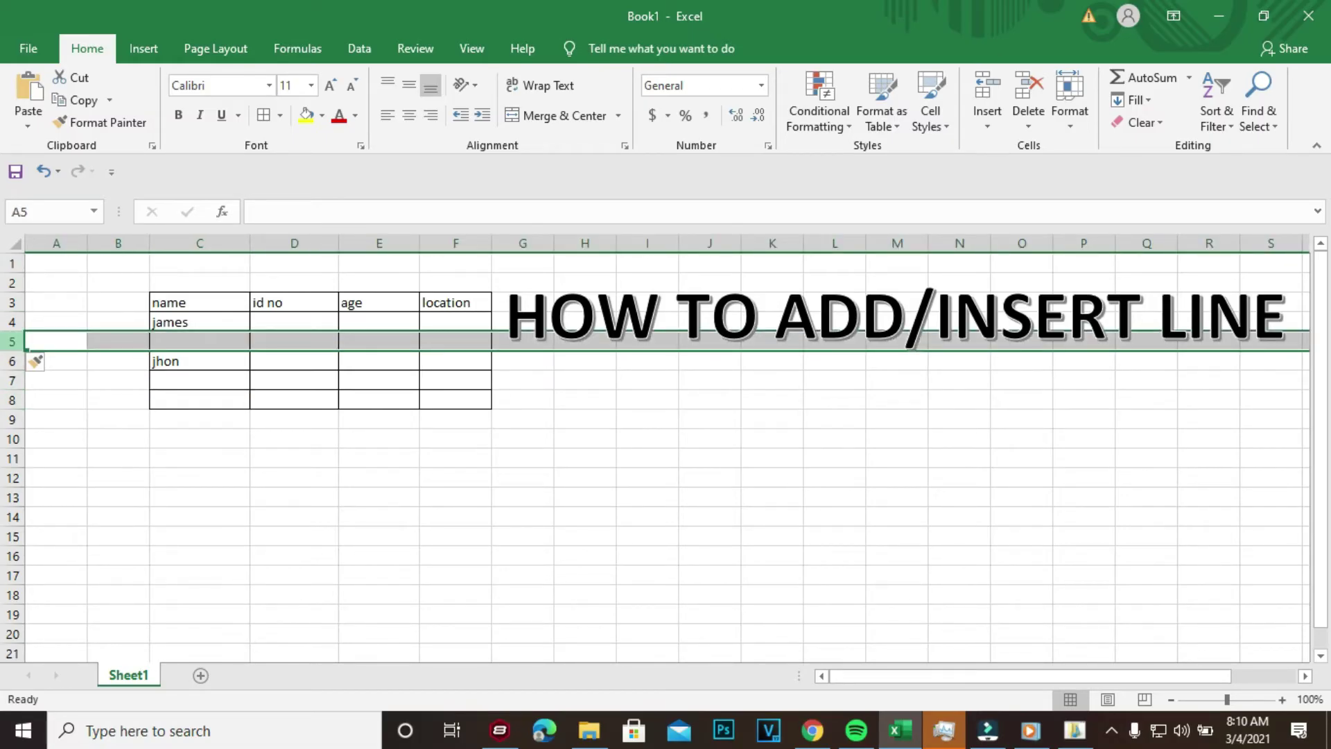
right_click(14, 347)
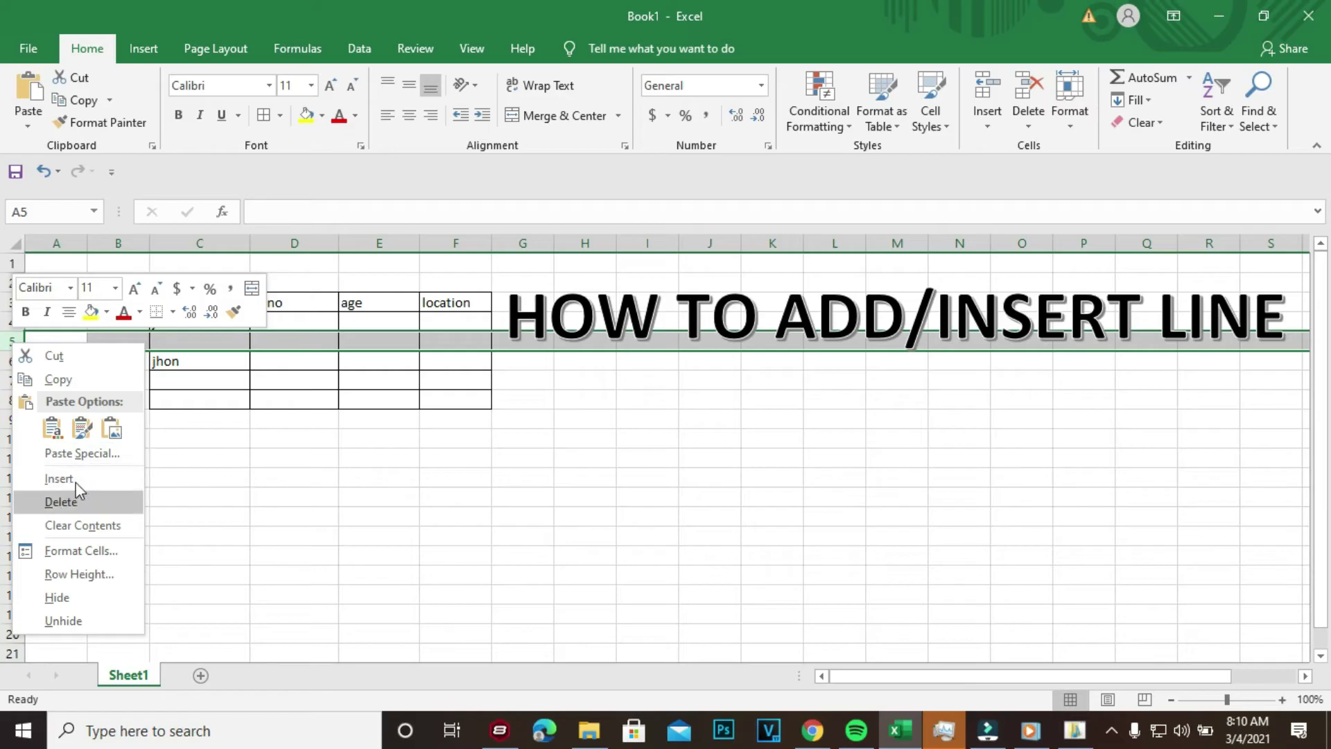
key(Escape)
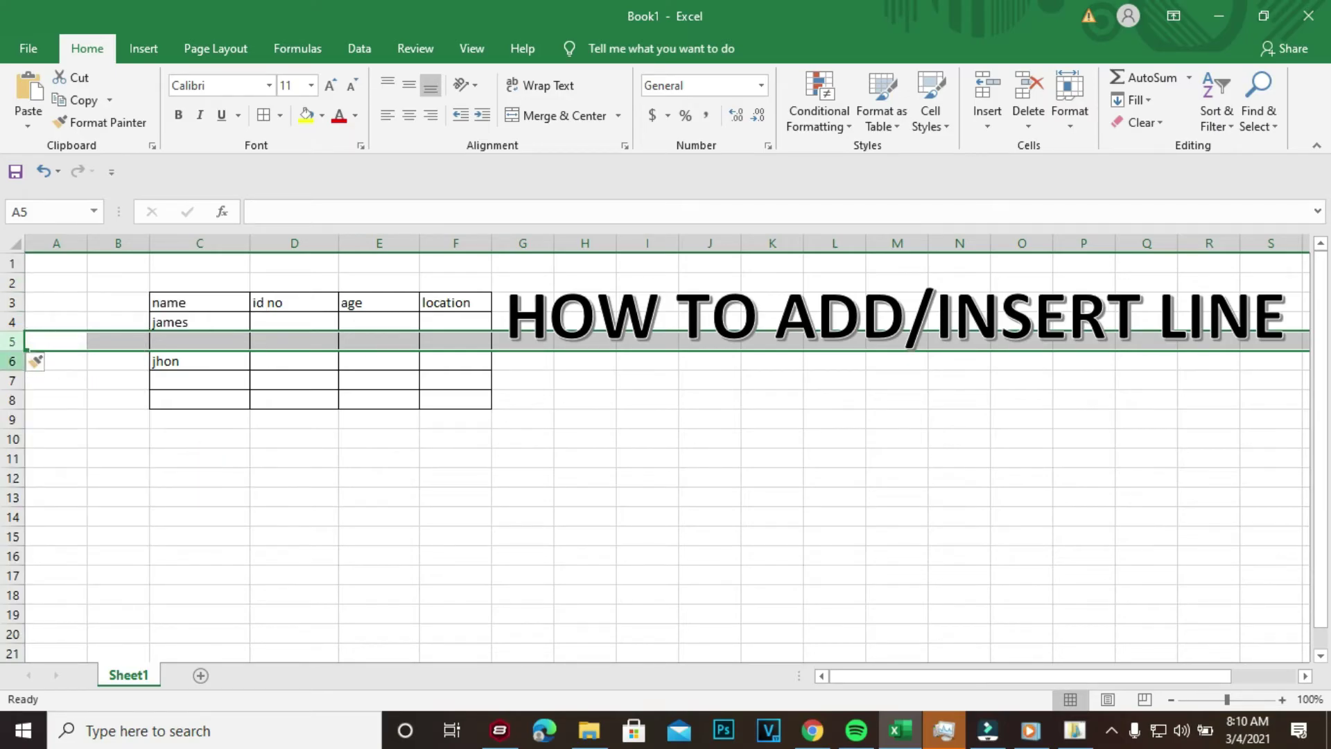
Insert another new row at row 6, directly above the second name entry.
click(12, 361)
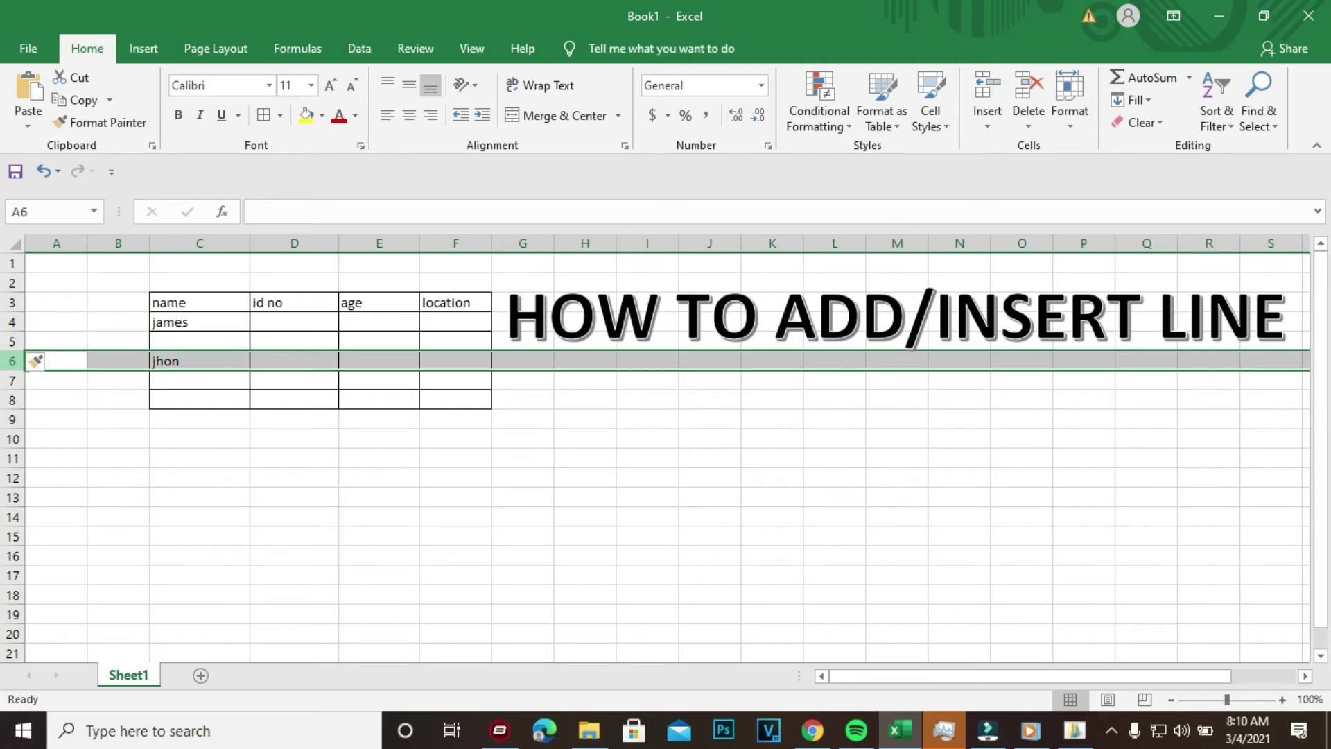
right_click(14, 363)
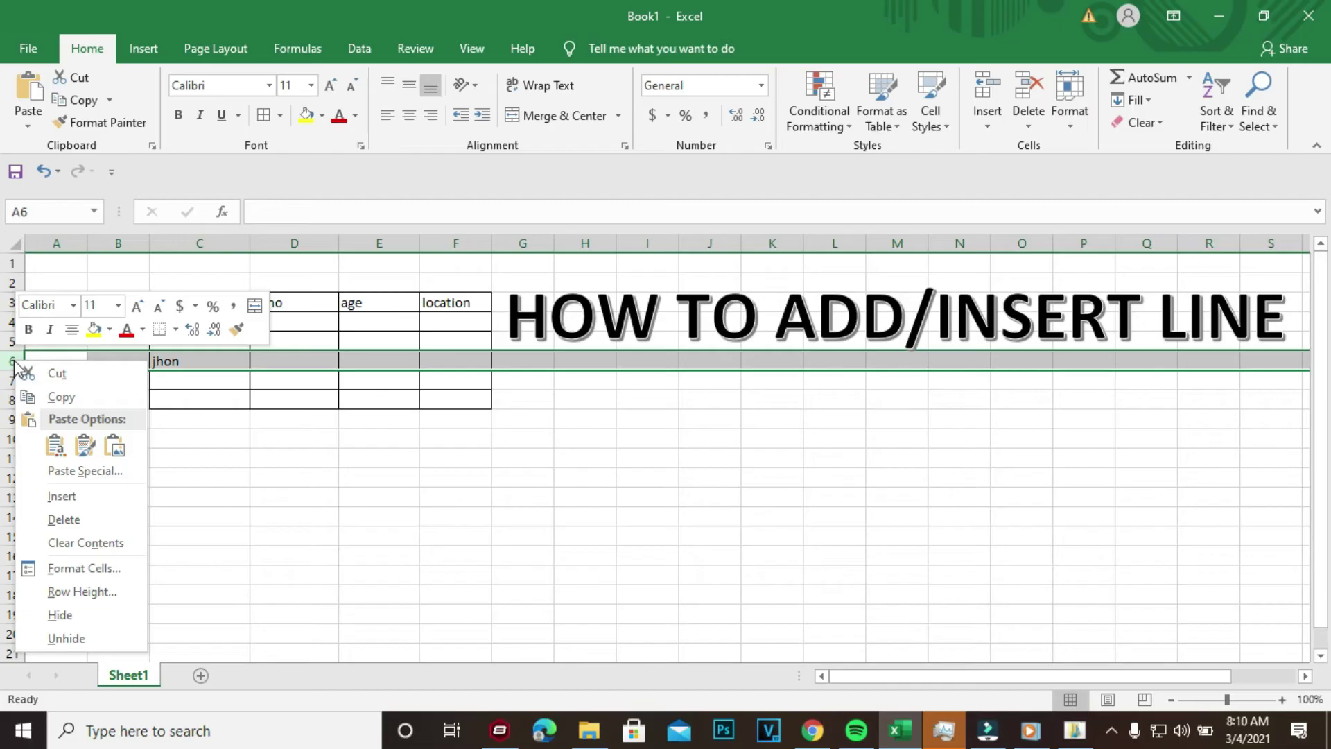
click(57, 497)
click(161, 354)
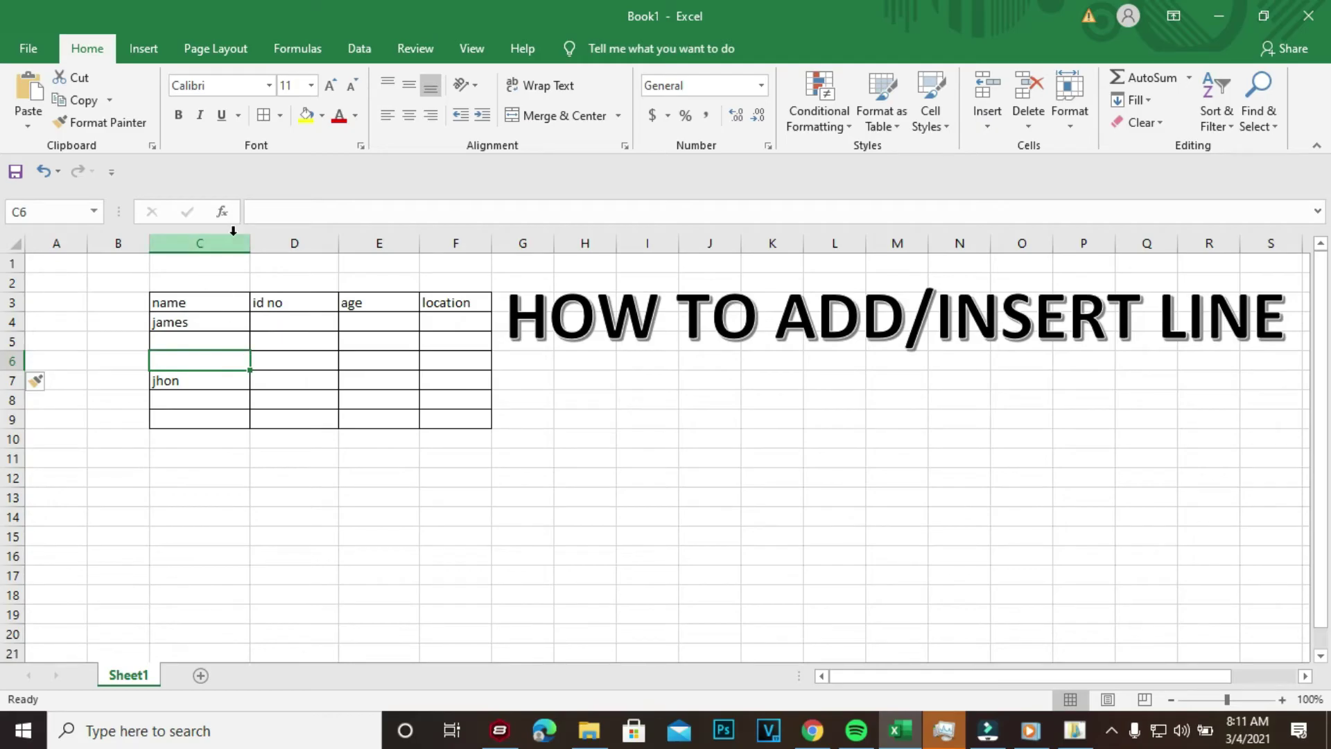
Insert a new sheet column at column C, directly before the table's name column.
click(215, 241)
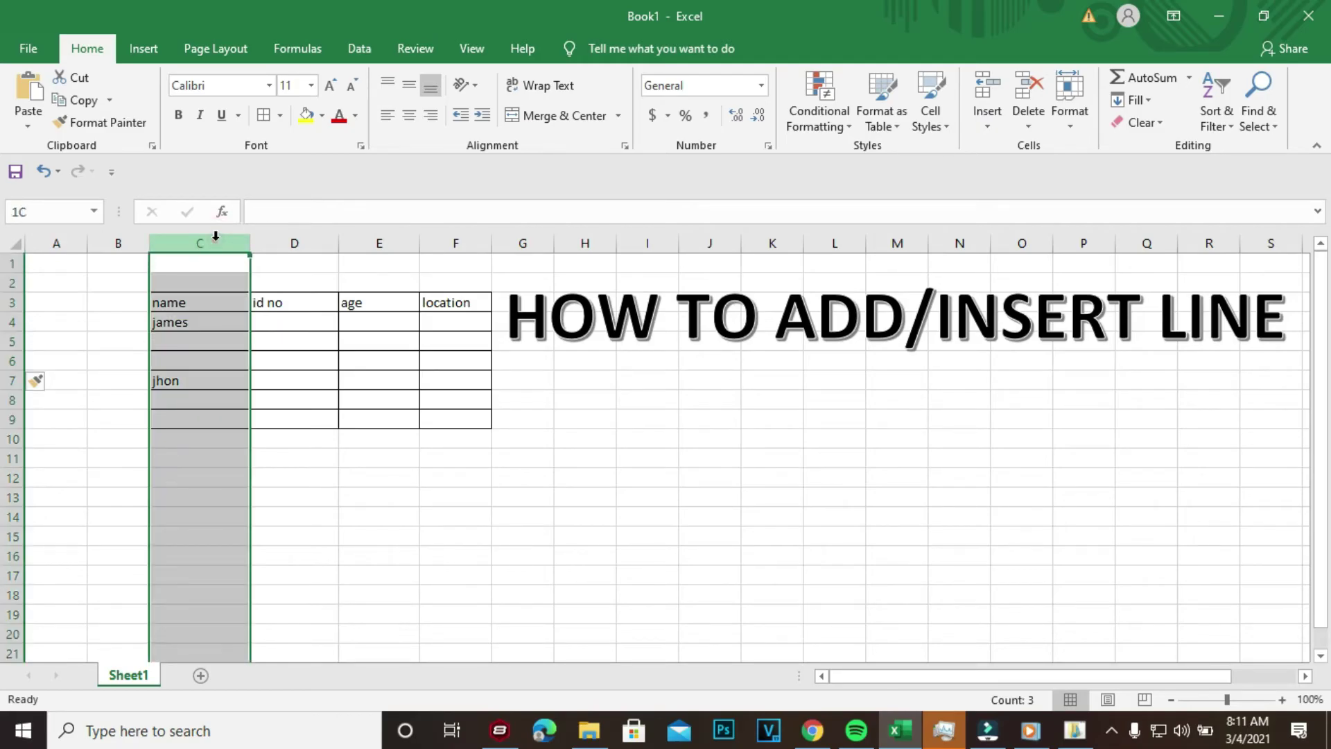
right_click(215, 239)
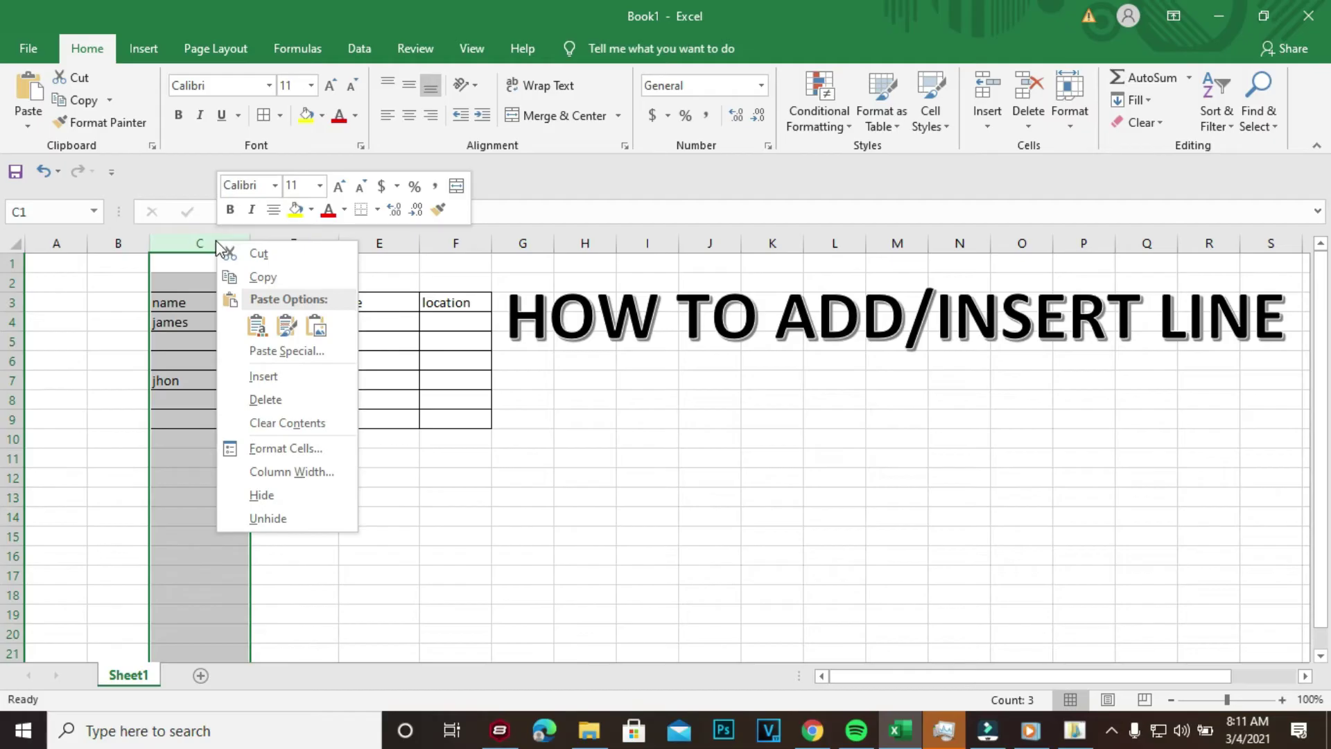
click(265, 381)
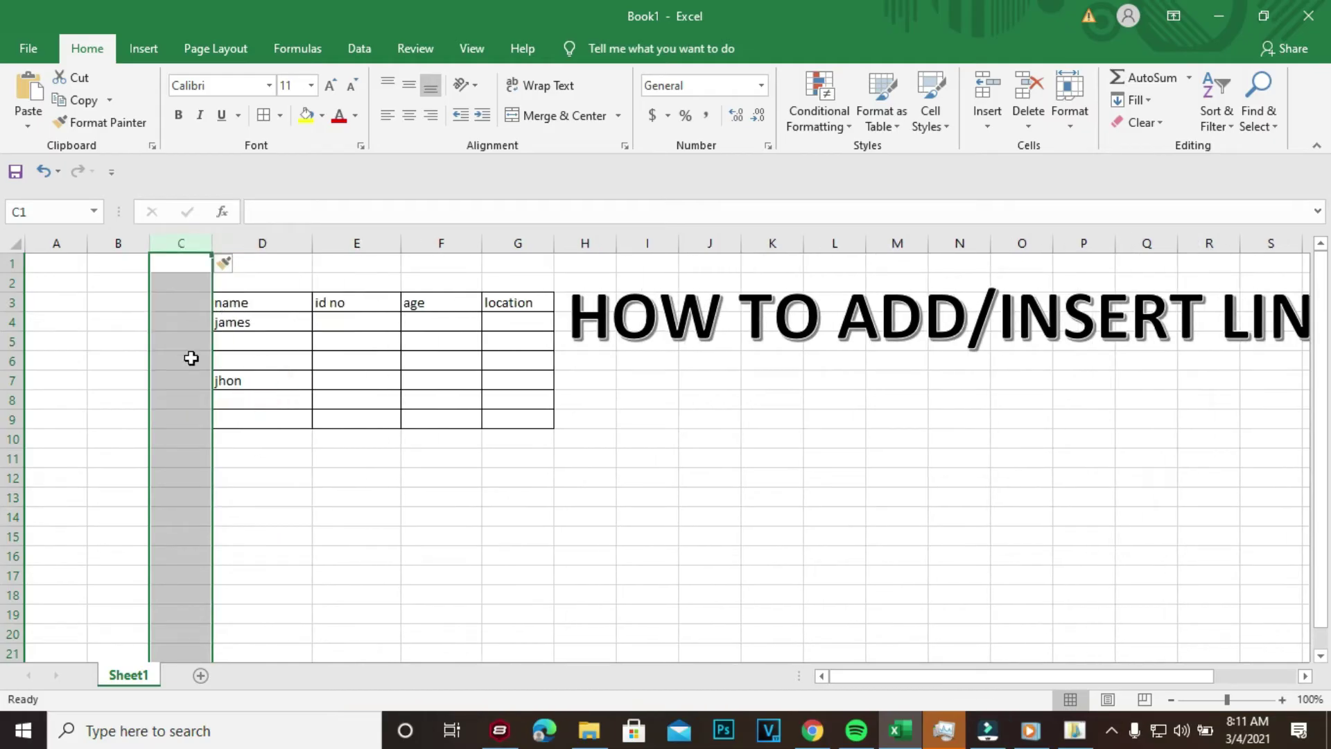
click(234, 460)
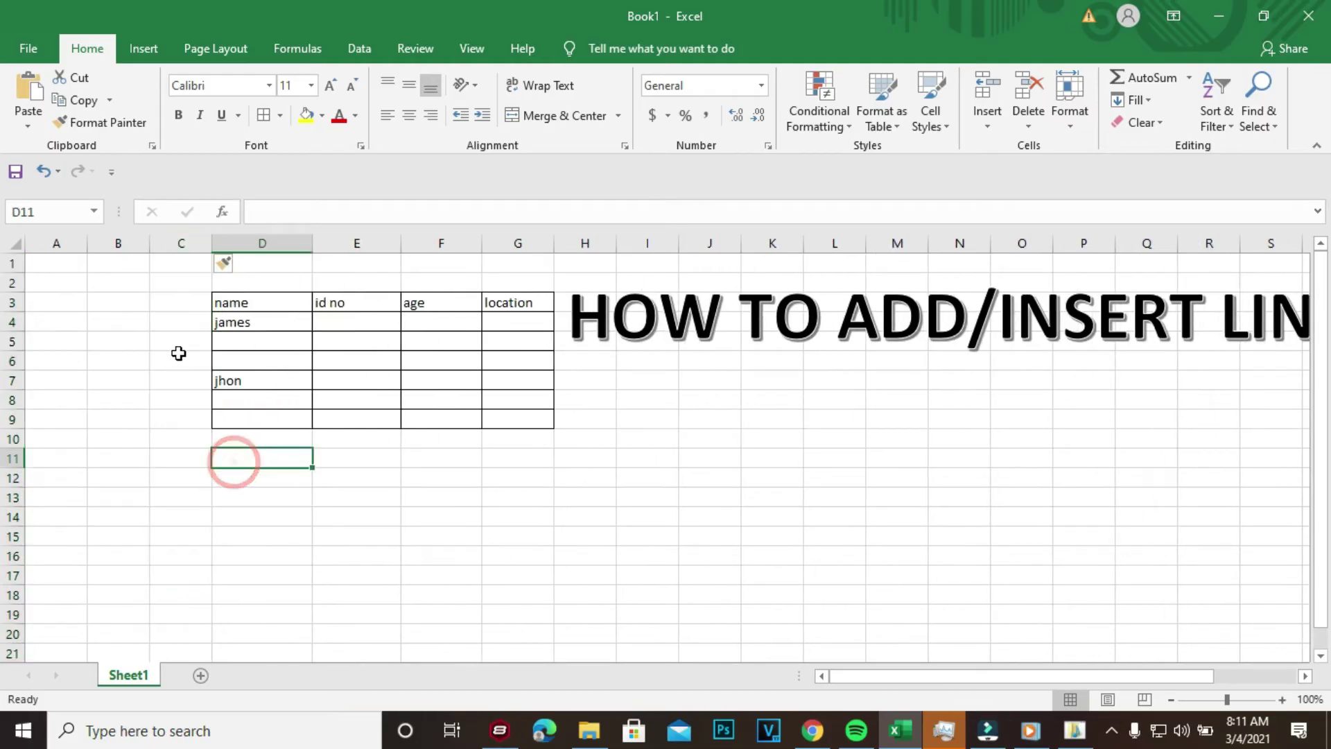
Insert a new column at column E, between the name and id no columns of the table.
click(341, 240)
right_click(342, 241)
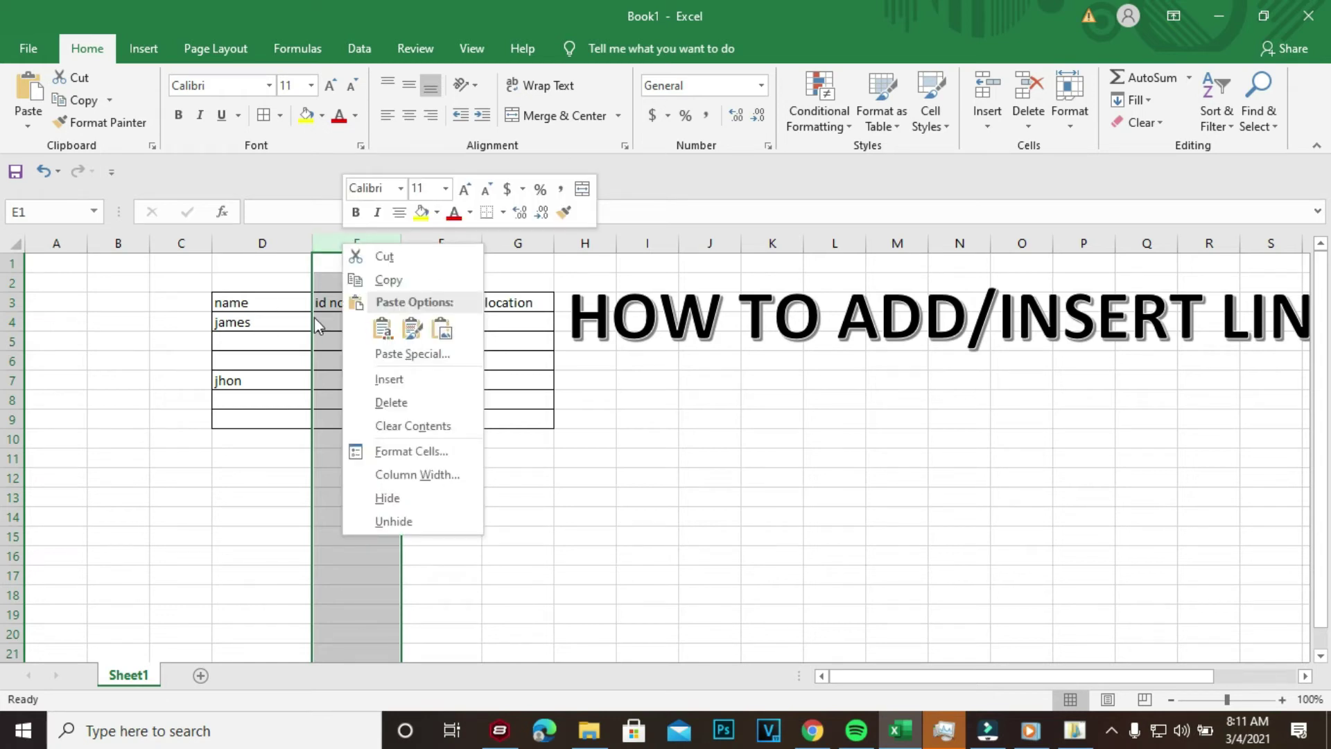
click(405, 389)
click(351, 310)
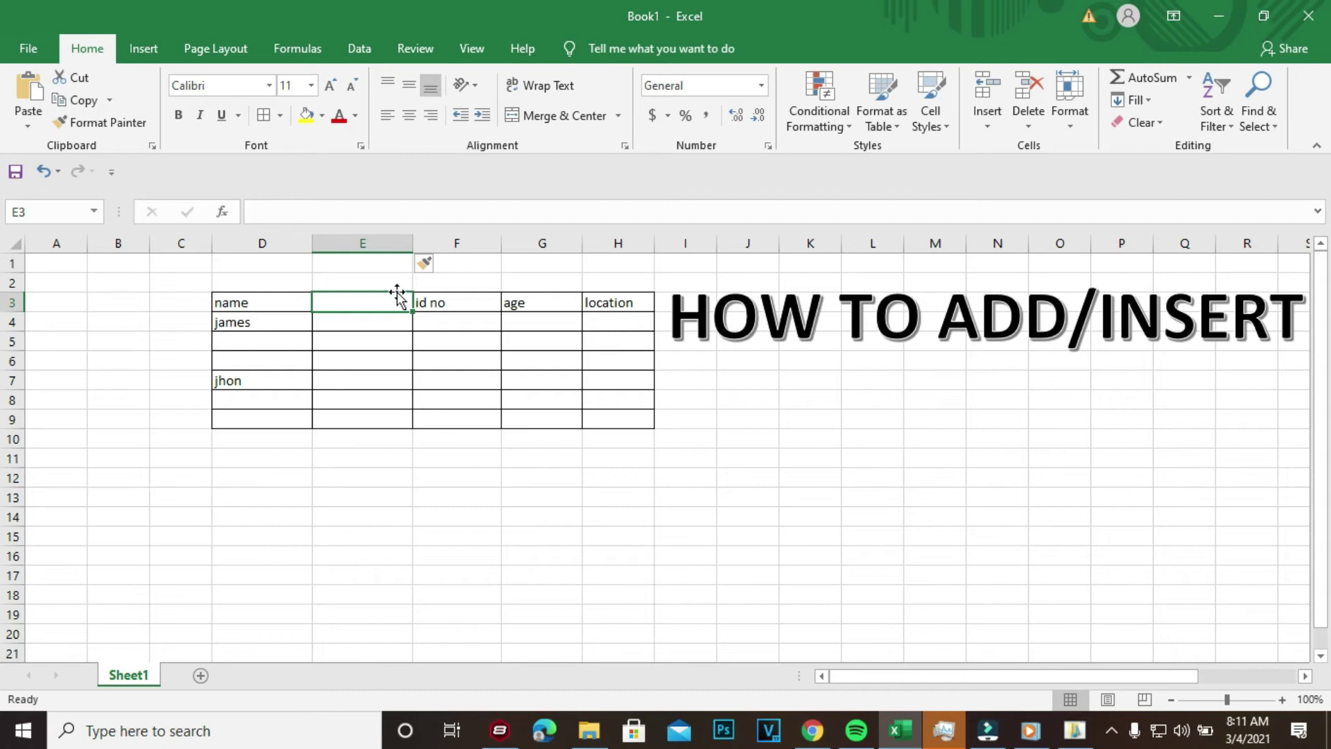
Insert a second new column at column F, directly before the id no column.
click(461, 241)
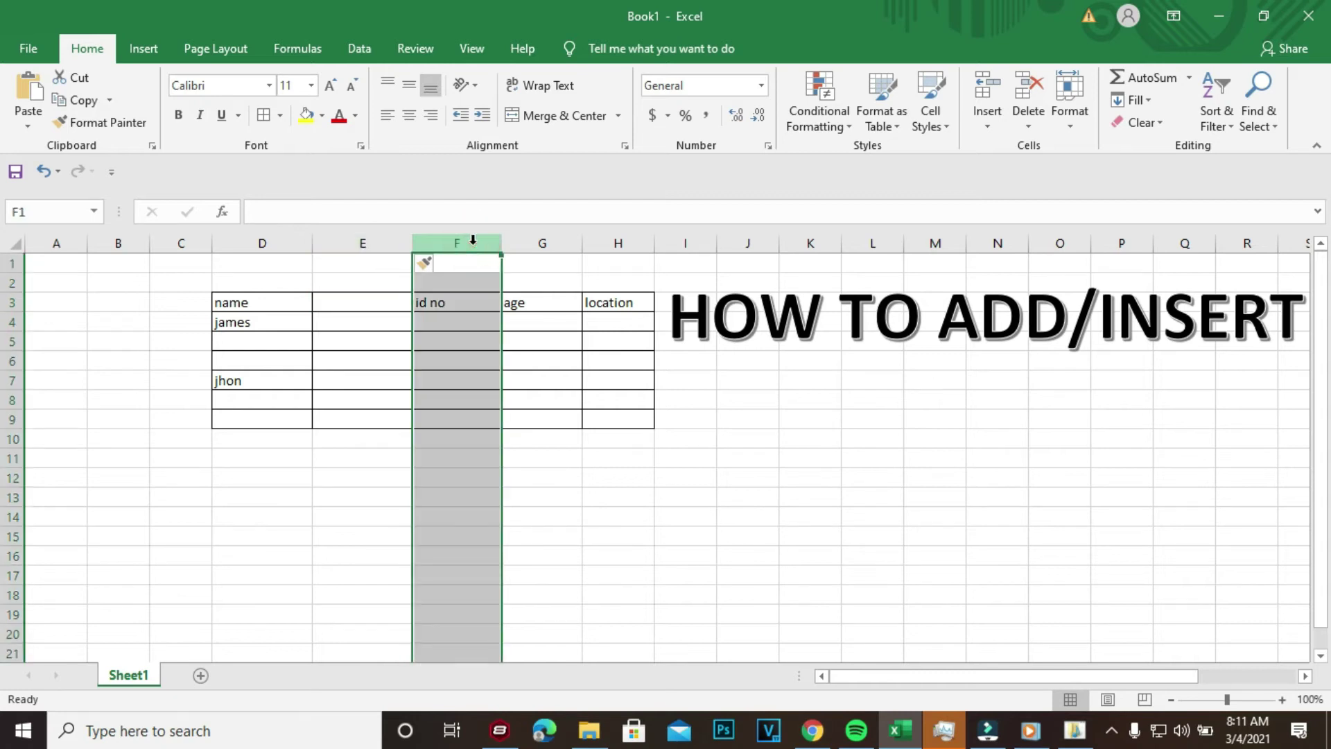
right_click(471, 240)
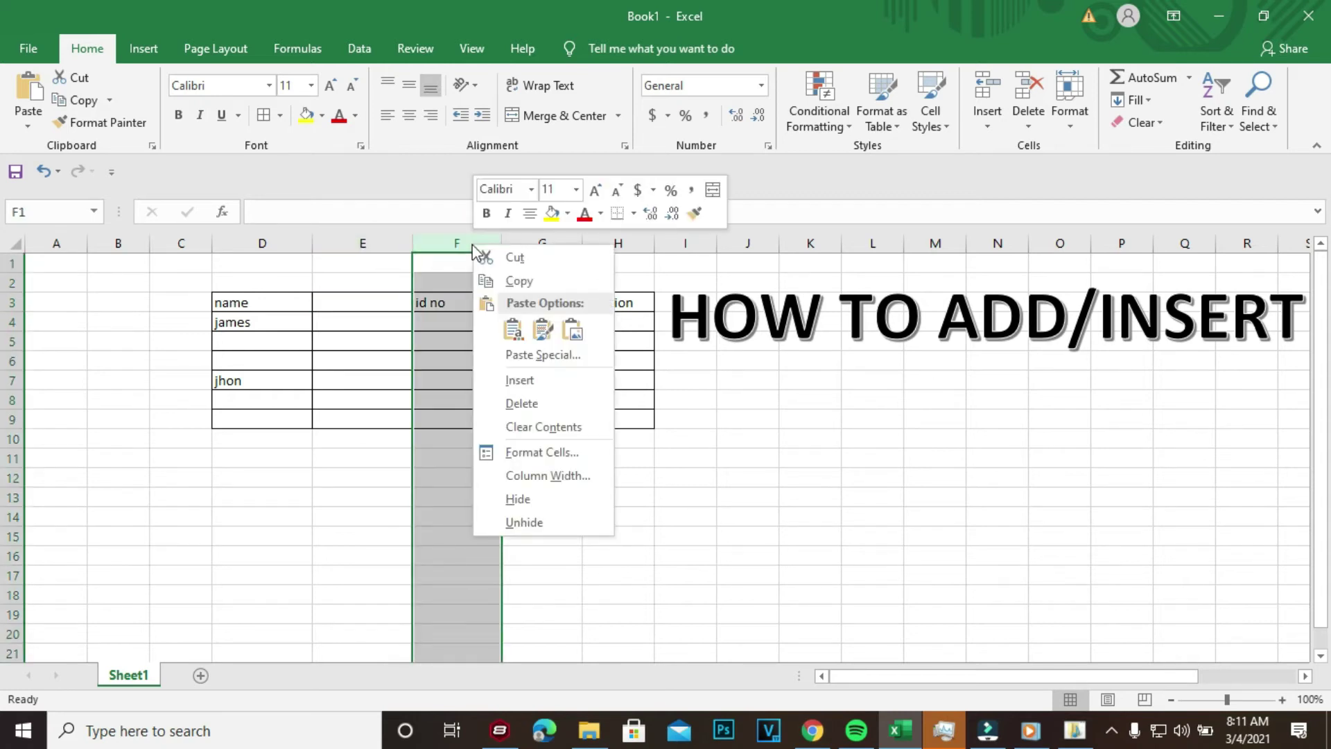
click(524, 378)
click(547, 362)
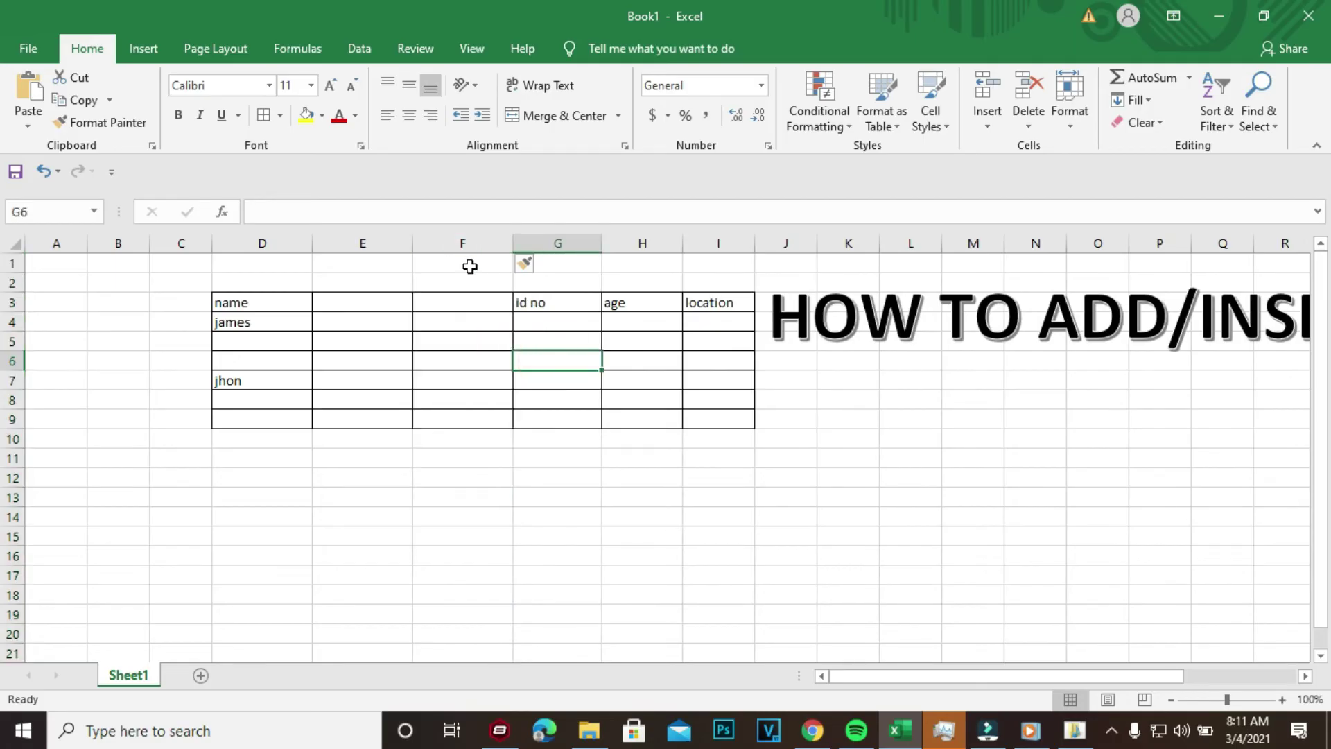
Delete the empty column F directly before the id no column.
click(470, 232)
right_click(470, 238)
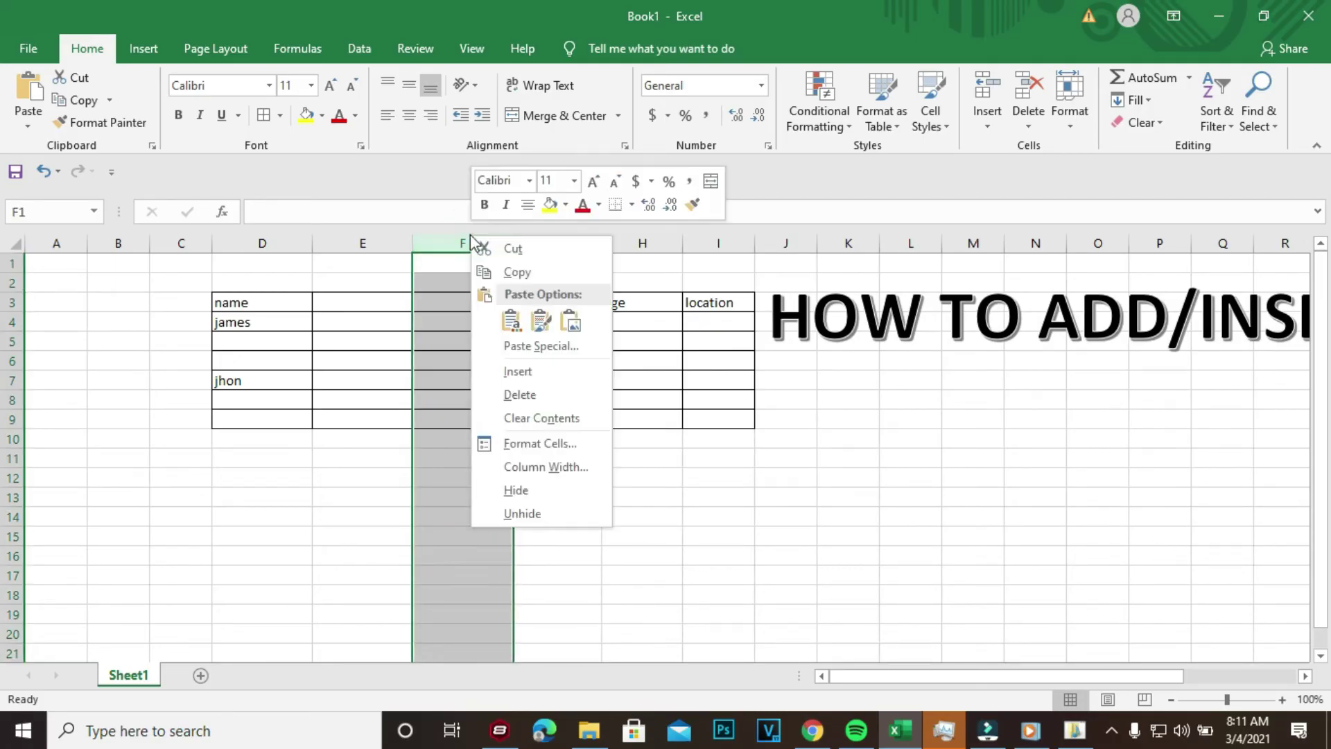
click(520, 392)
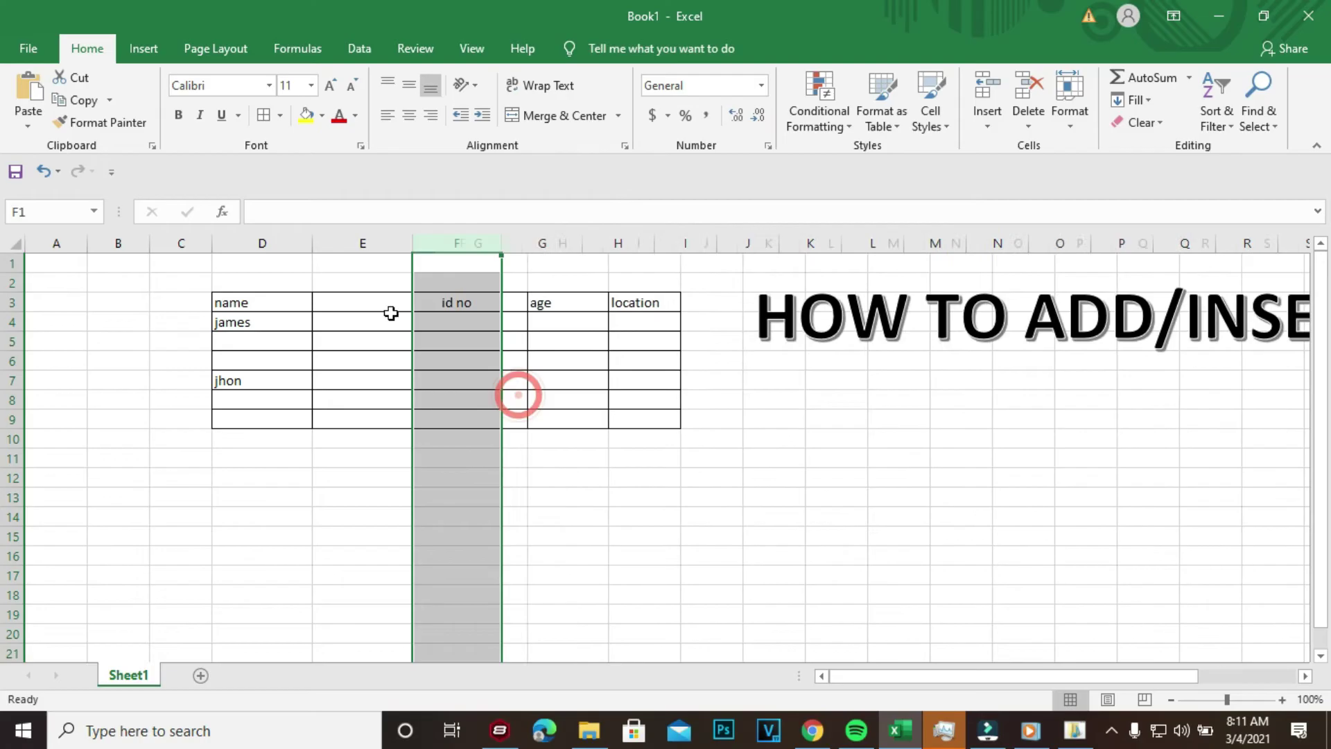
Delete the remaining empty column E between the name and id no columns.
right_click(361, 244)
click(342, 244)
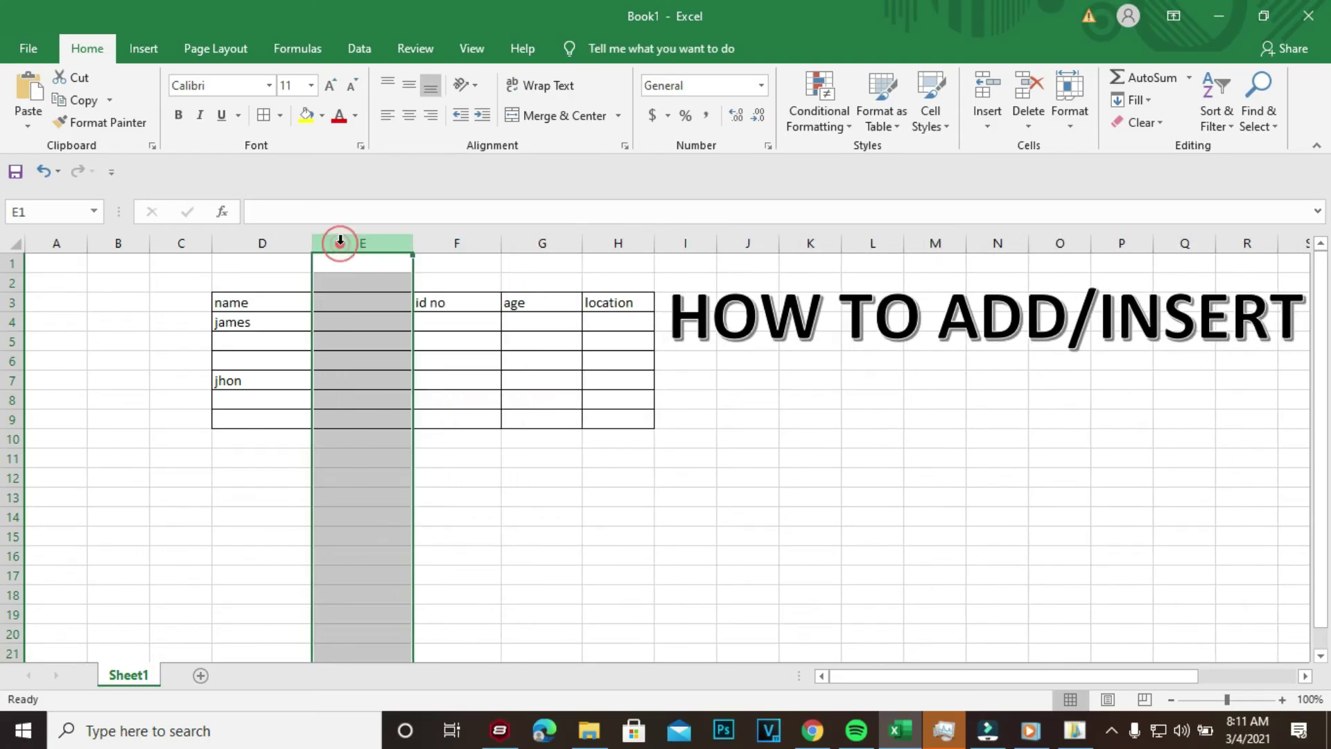
right_click(343, 245)
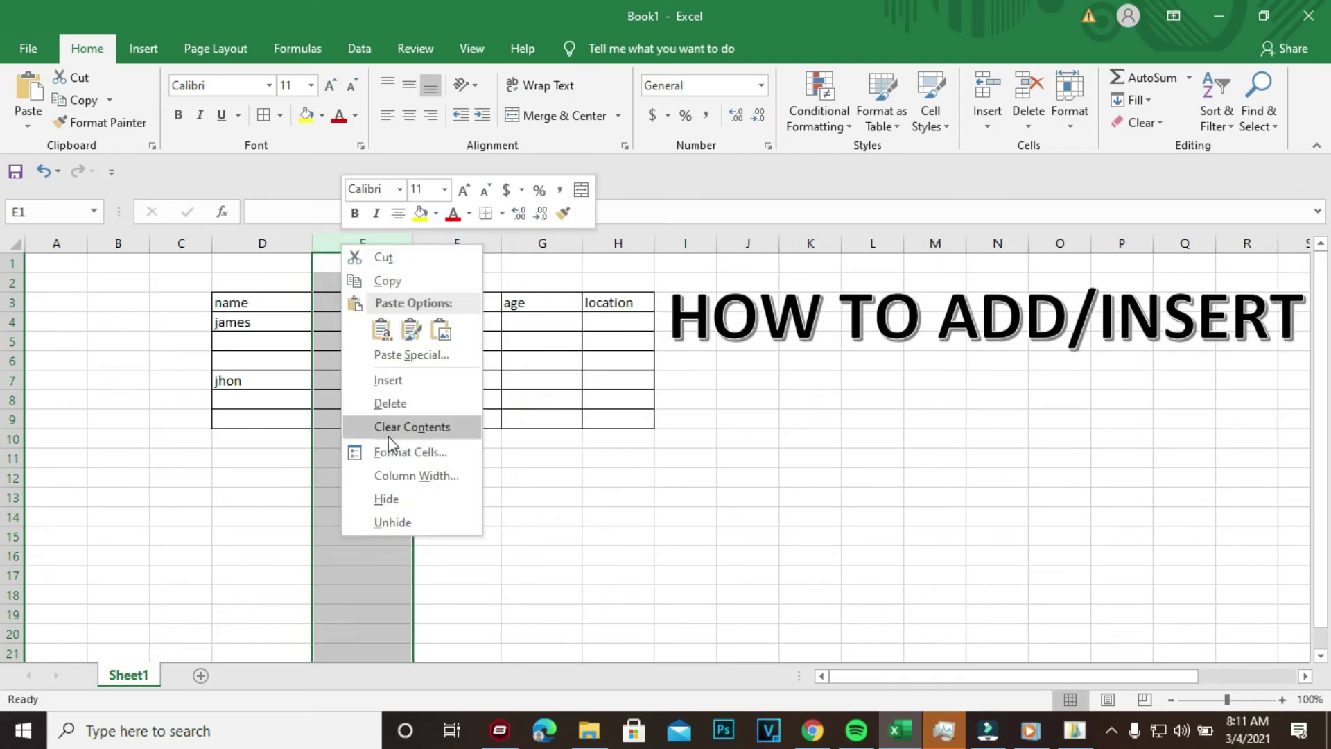
click(398, 402)
click(496, 538)
Delete the two empty rows between the james and jhon rows of the table.
click(12, 341)
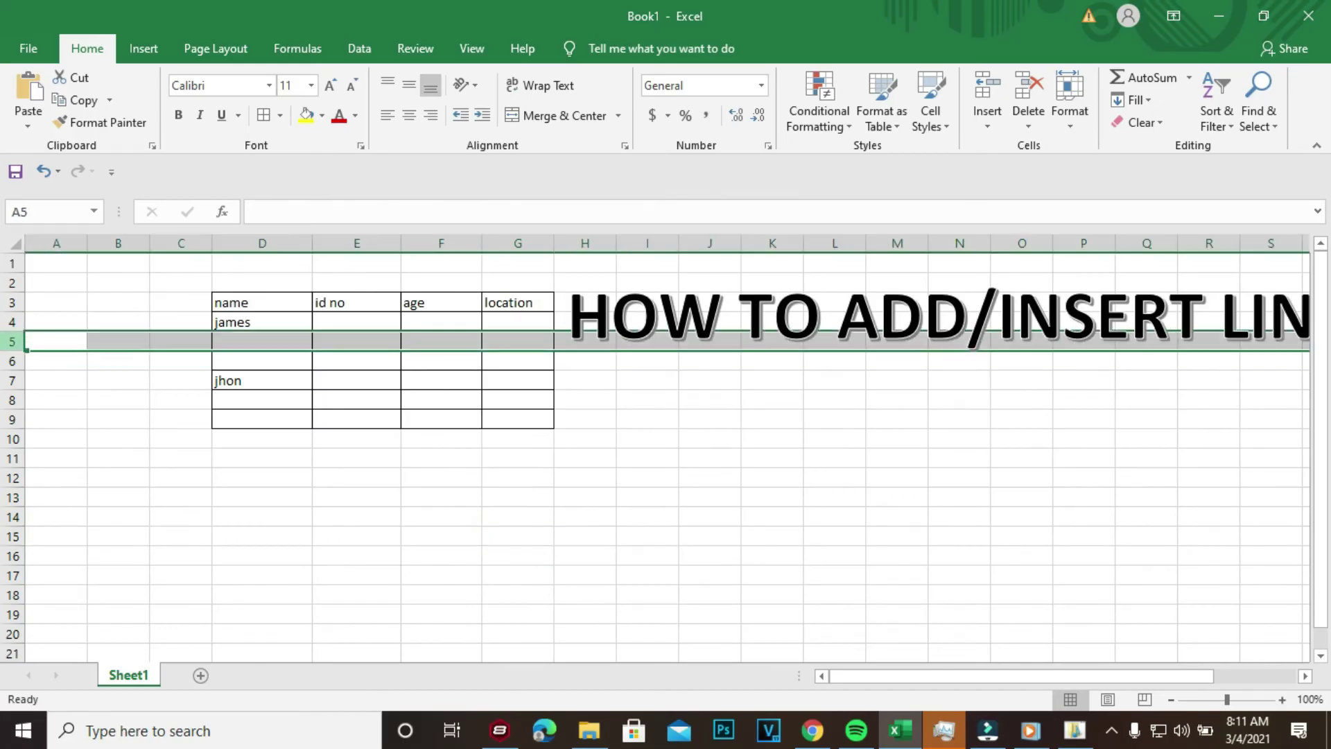
right_click(12, 341)
click(89, 510)
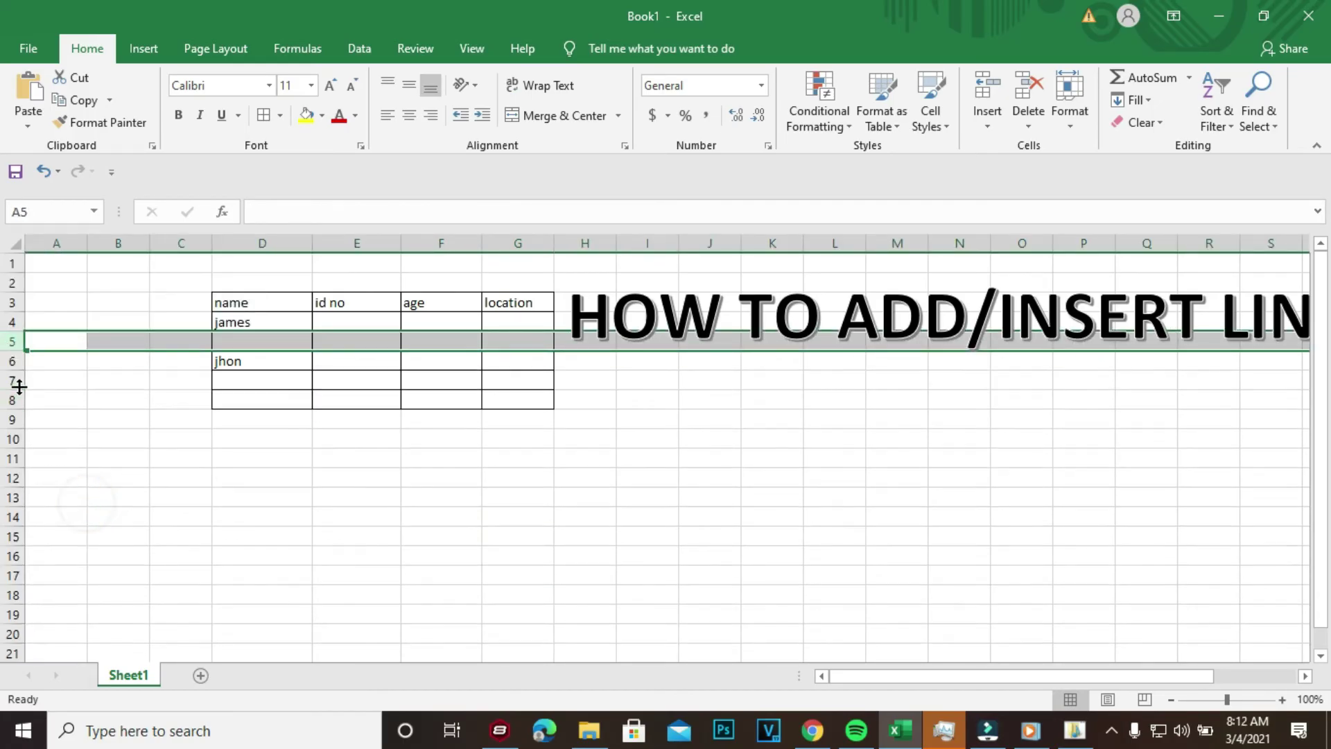
right_click(12, 341)
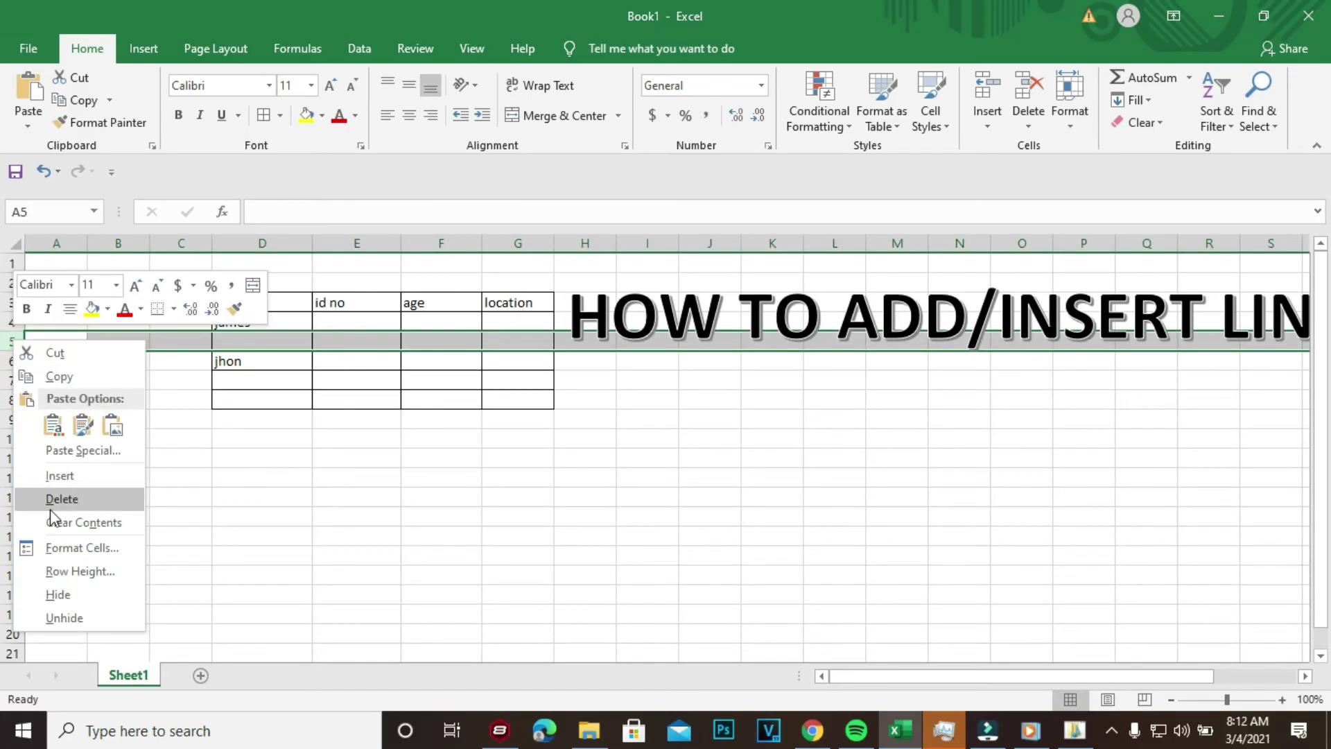
click(50, 499)
click(764, 554)
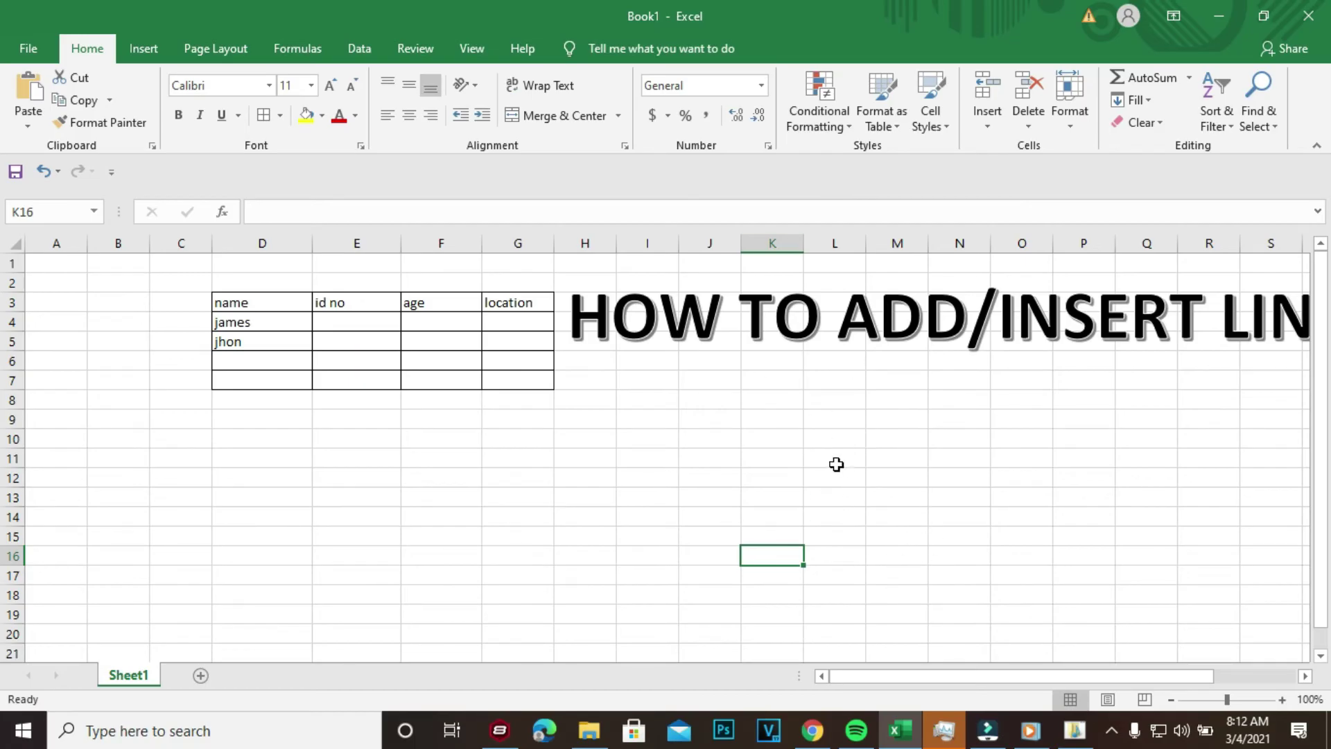
Switch to Chrome to read the YouTube comment about printing and emailing a table, and return to Excel.
click(811, 730)
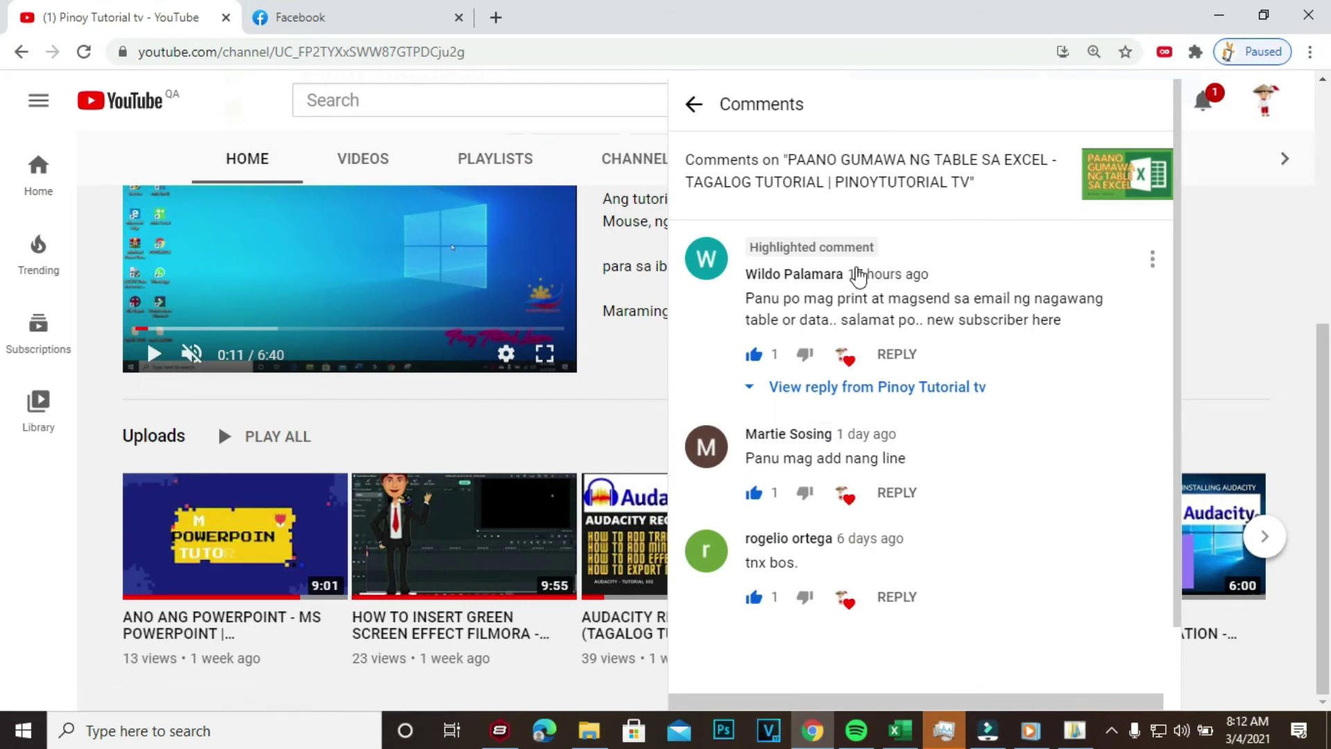
click(1218, 15)
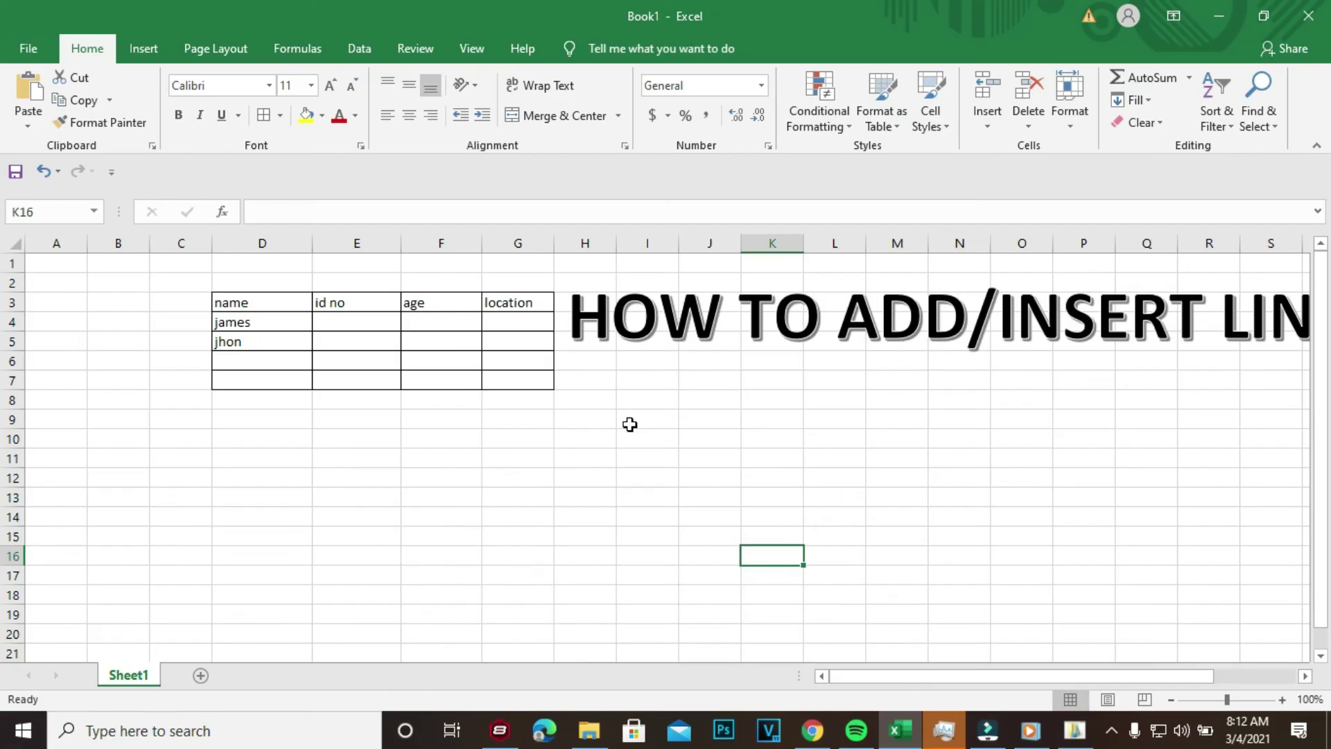
Start saving the workbook under a new name and browse to the Documents folder.
click(29, 49)
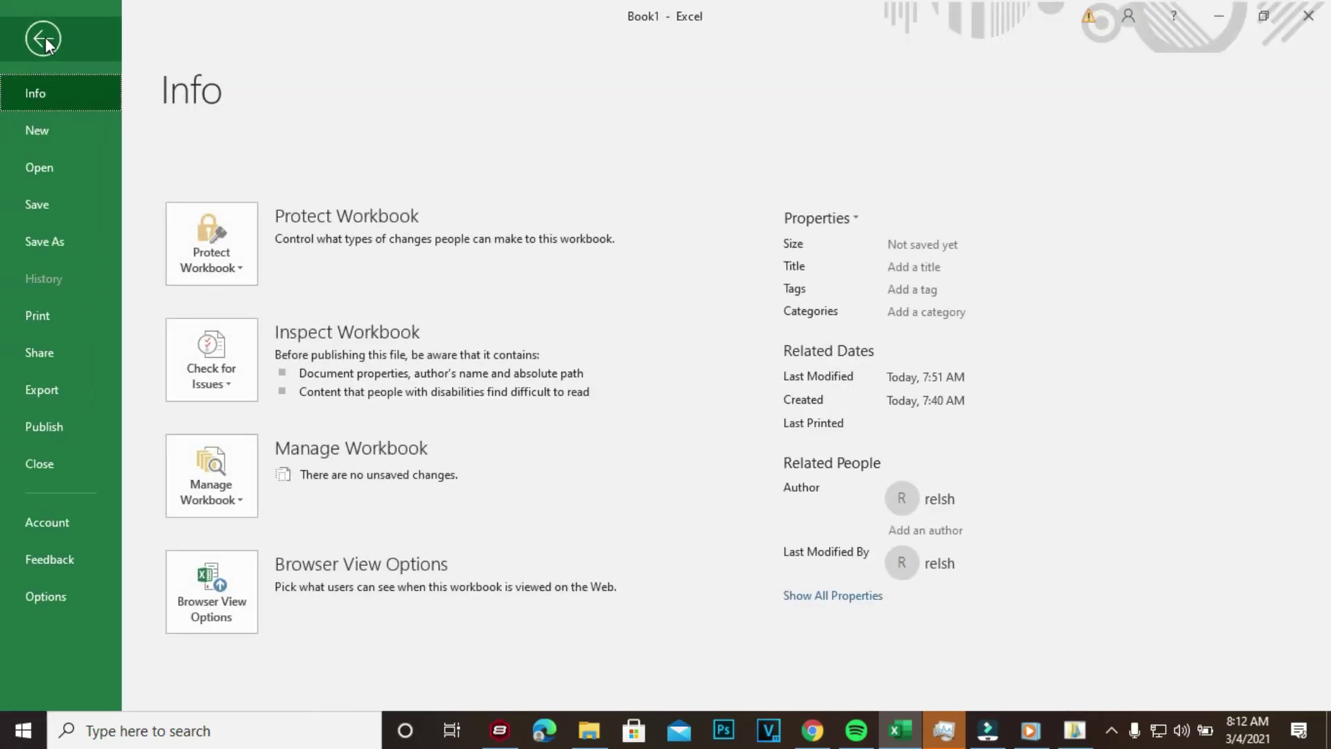
click(62, 251)
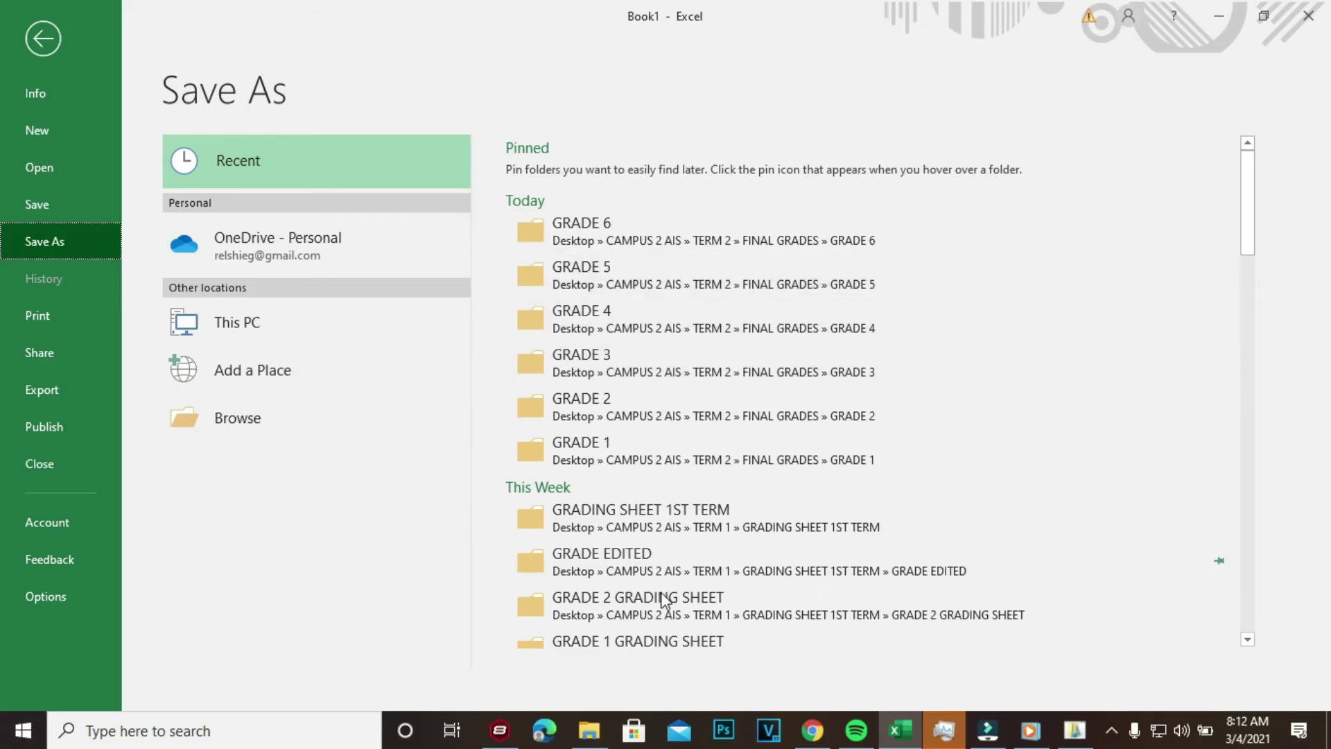
click(270, 416)
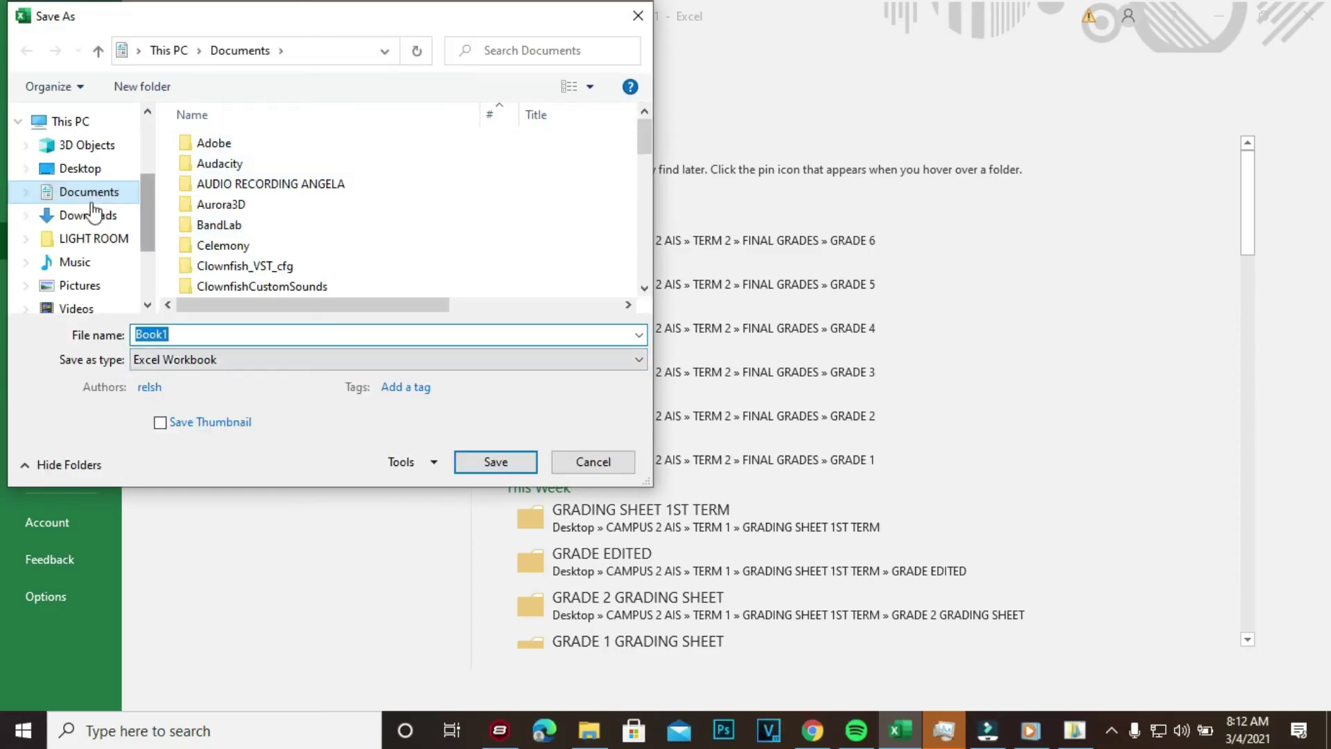
click(83, 168)
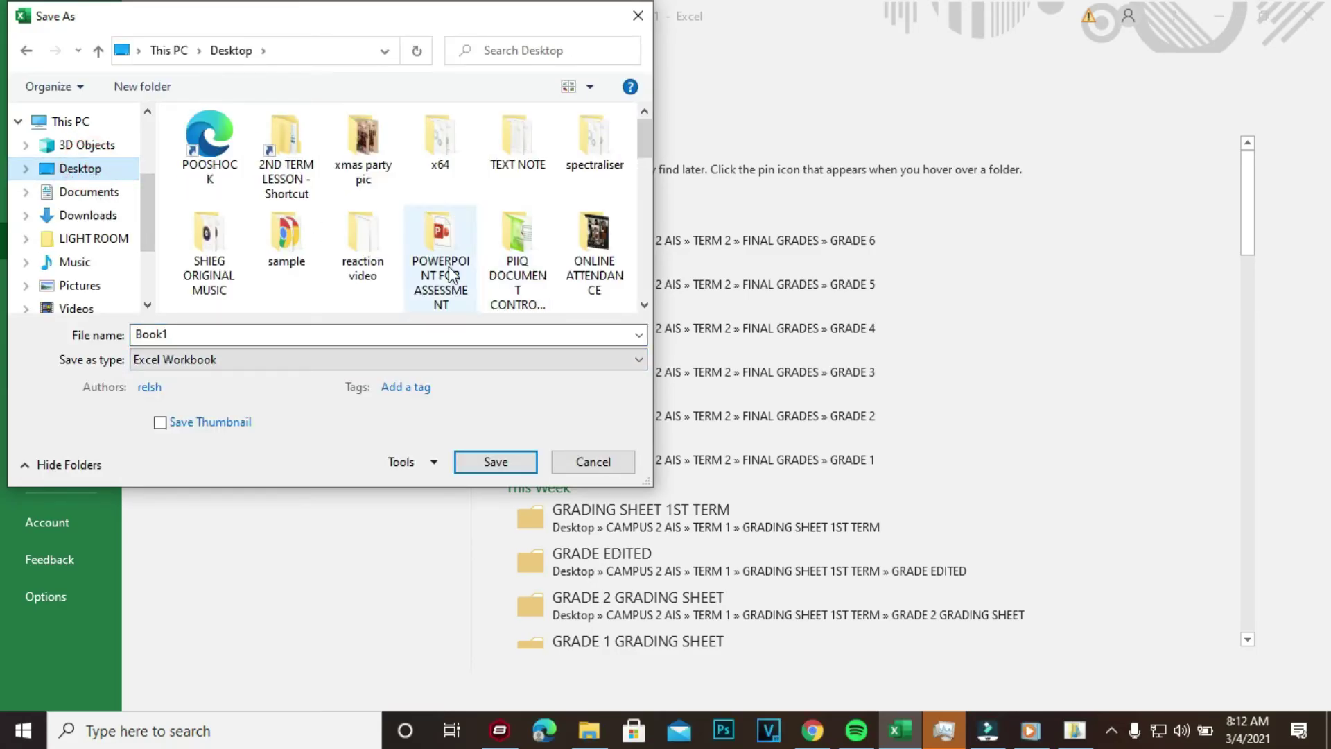
click(97, 192)
scroll(395, 226, down, 10)
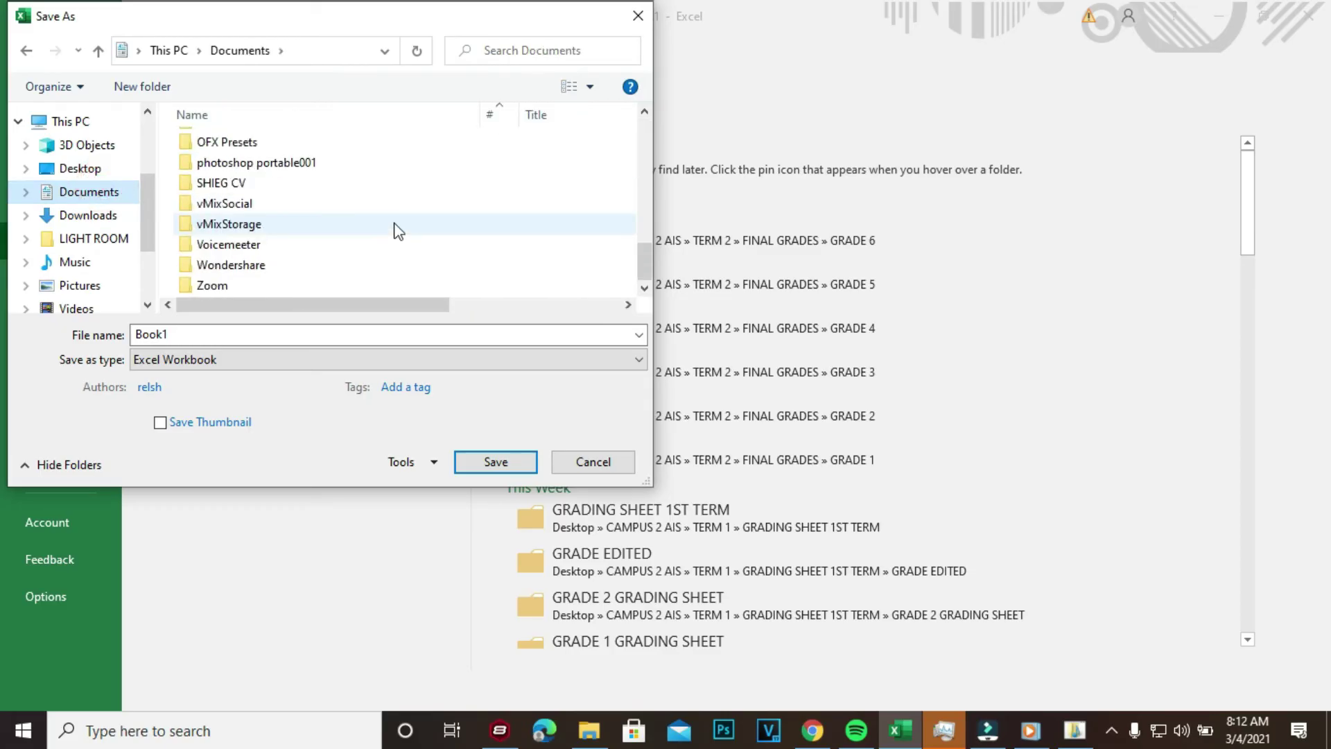
Create a folder named "excel file" inside Documents and open it as the save location.
click(140, 89)
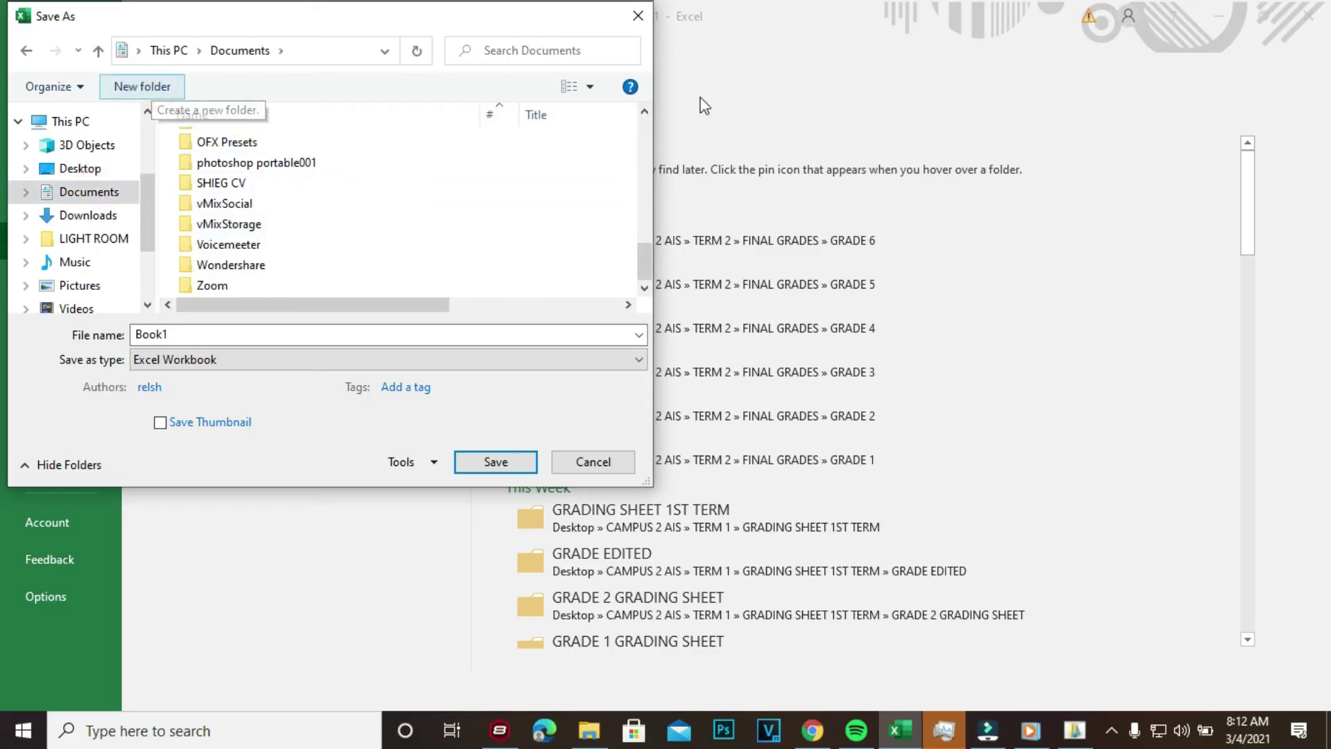
text(exceil)
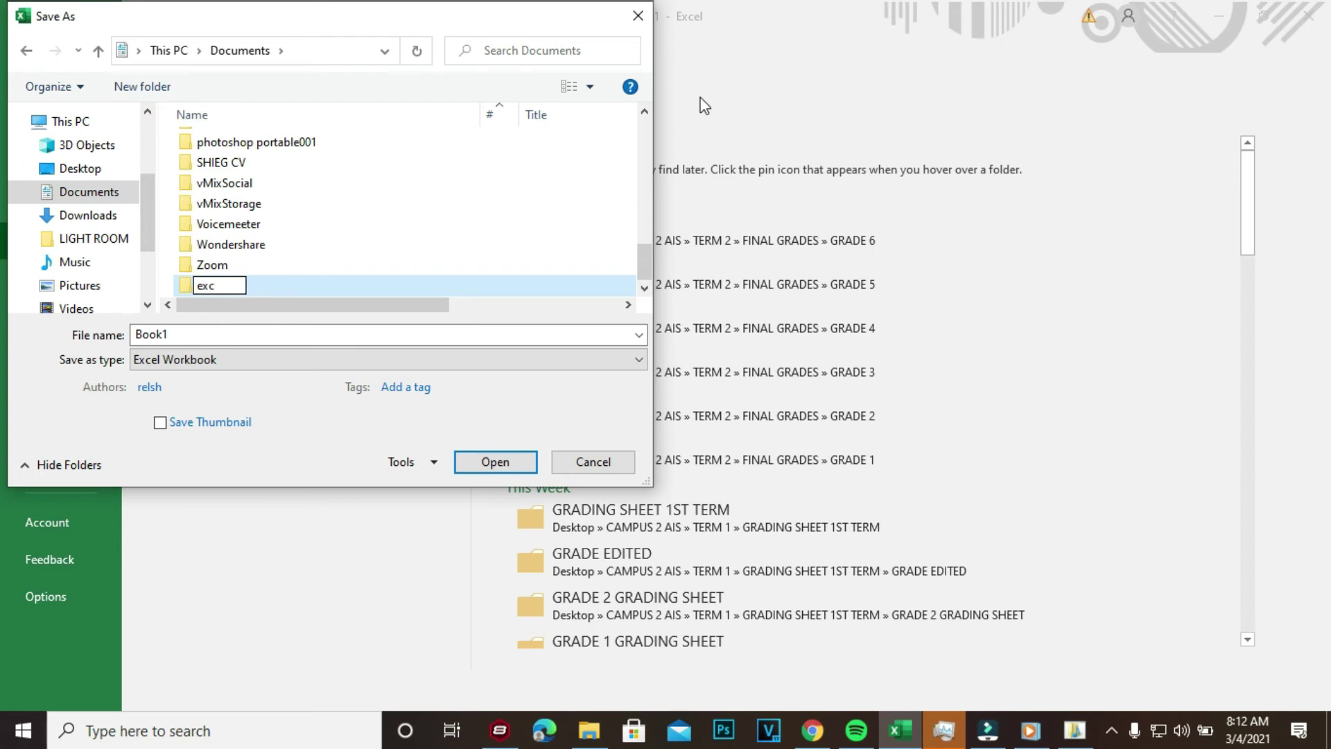
text( file)
click(570, 288)
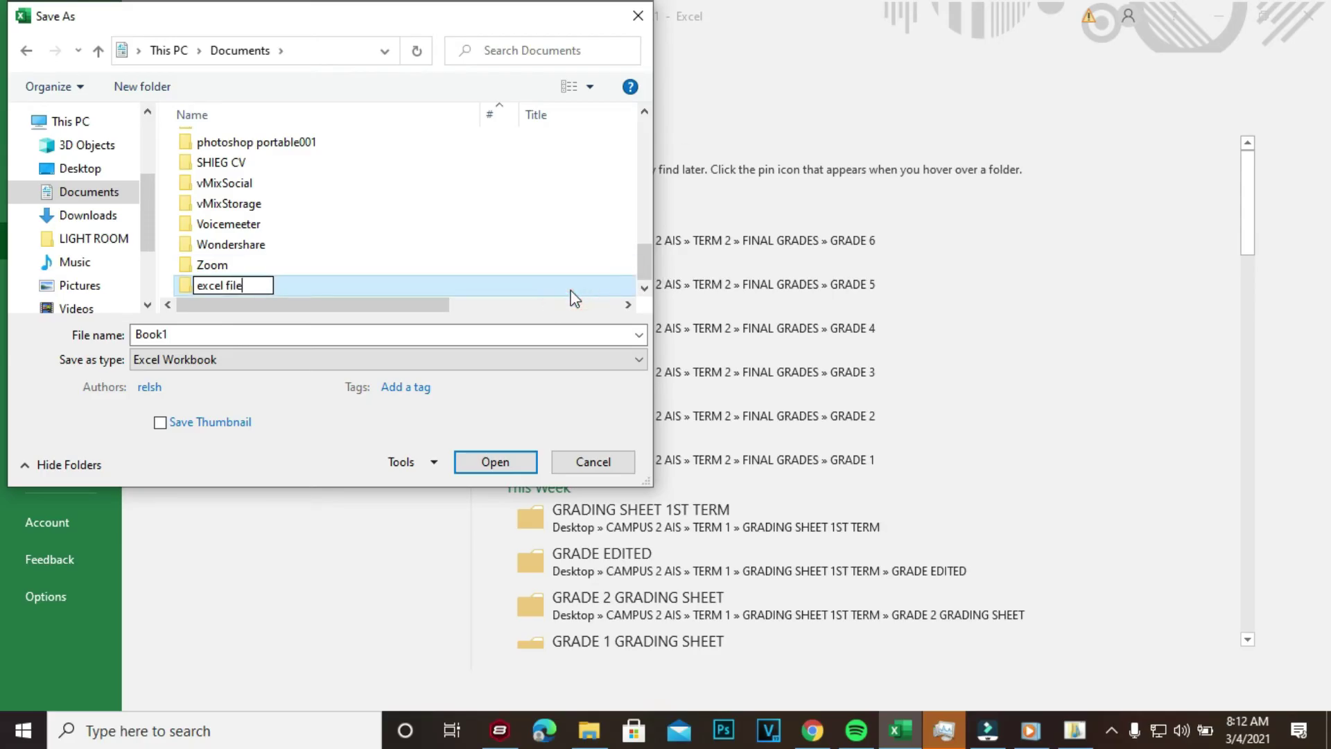
double_click(570, 289)
Save the workbook as "file 1" in the excel file folder.
click(294, 335)
click(295, 334)
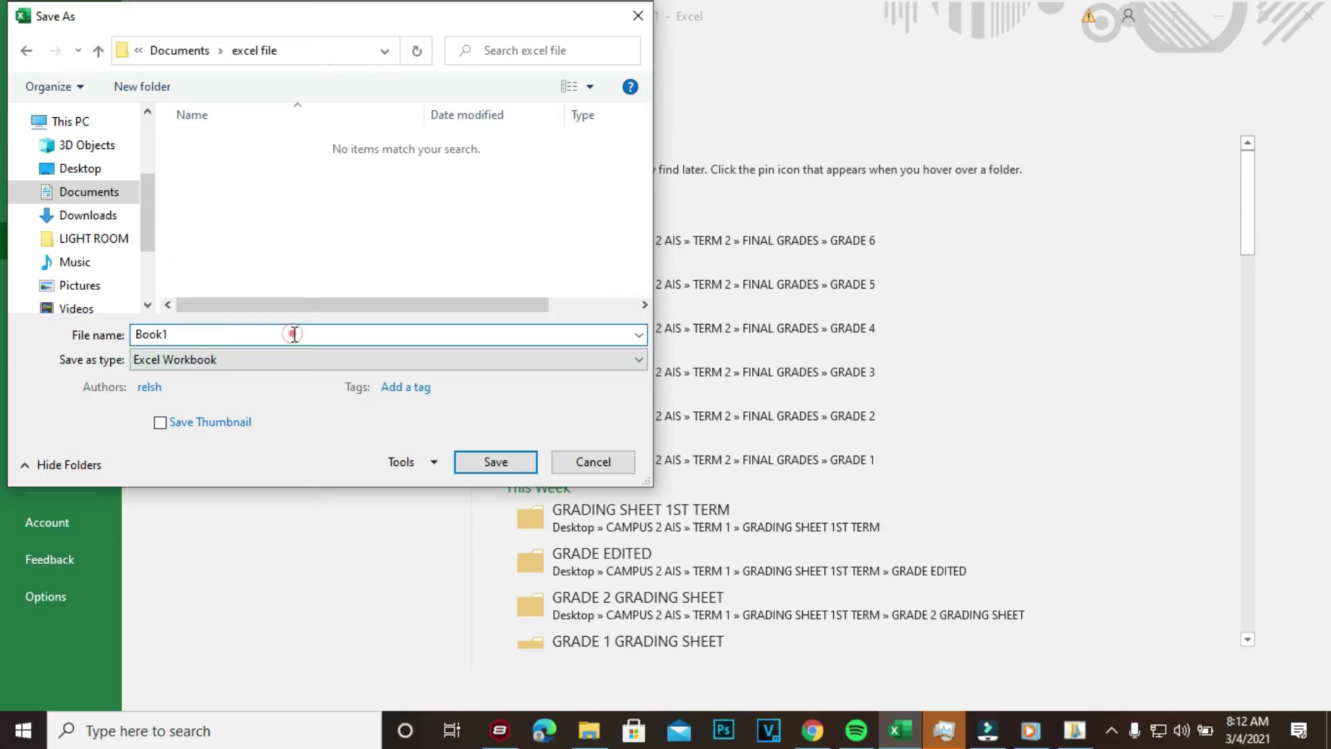
click(294, 335)
double_click(229, 335)
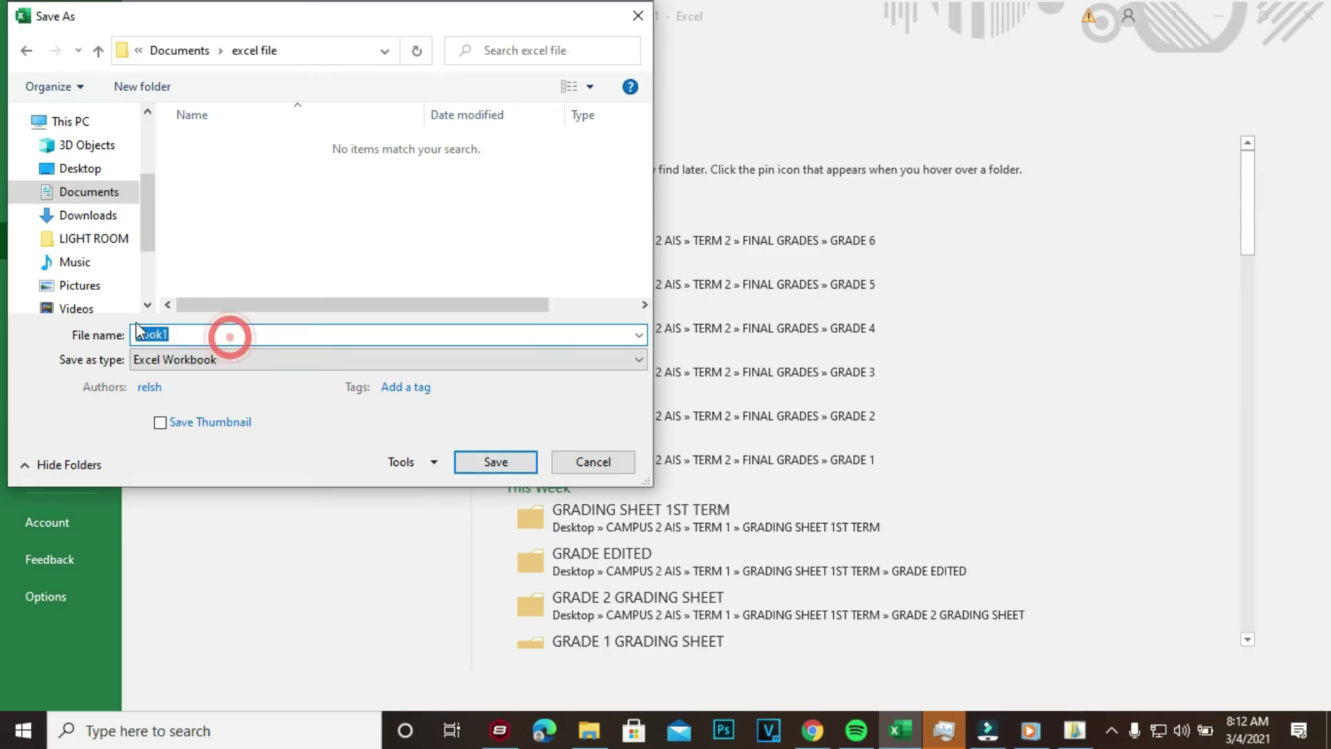
text(file 1)
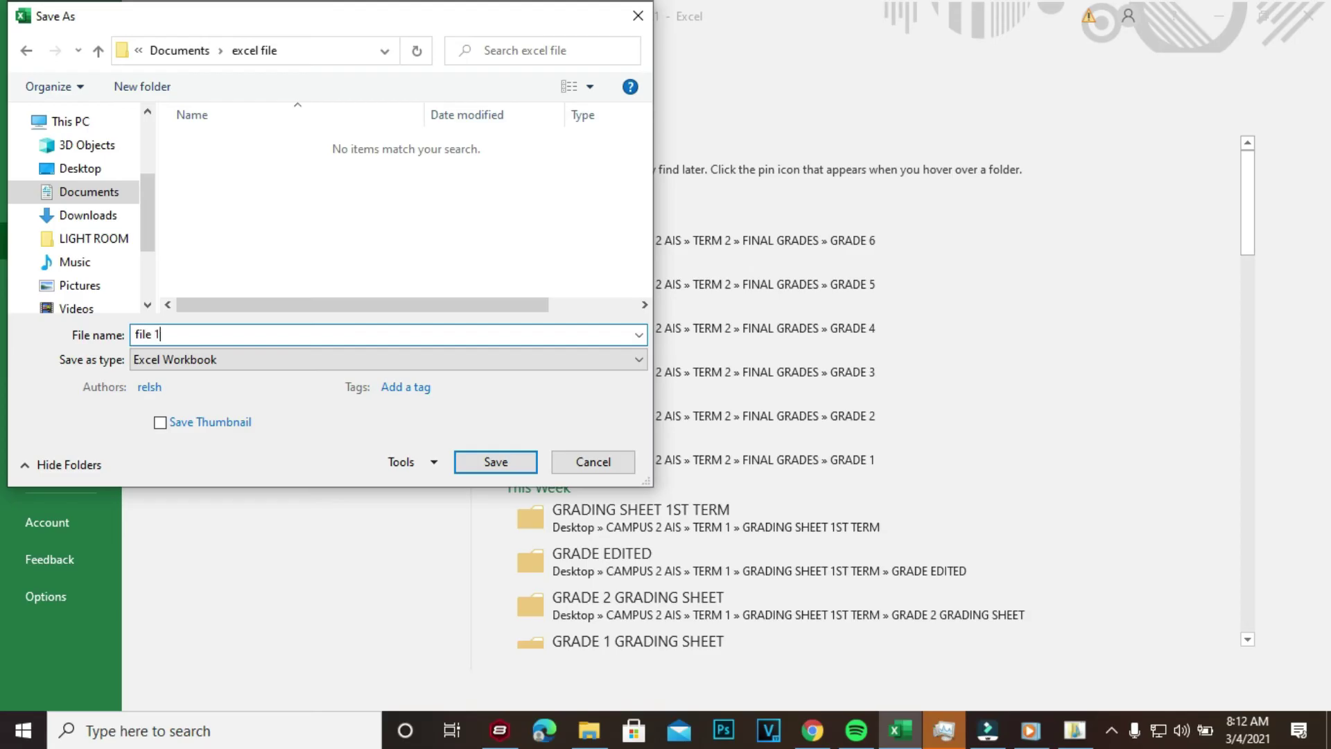
click(502, 459)
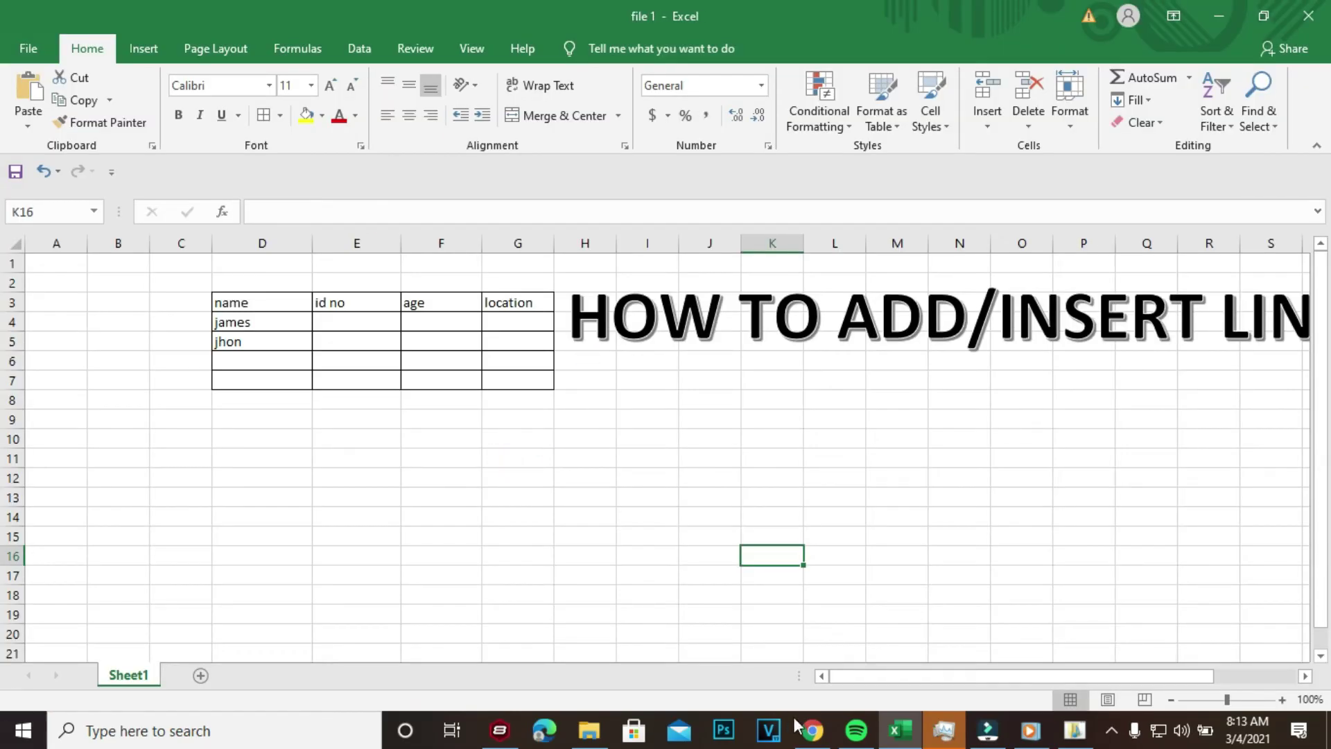
Switch to Chrome and open gmail.com in a new tab.
click(814, 732)
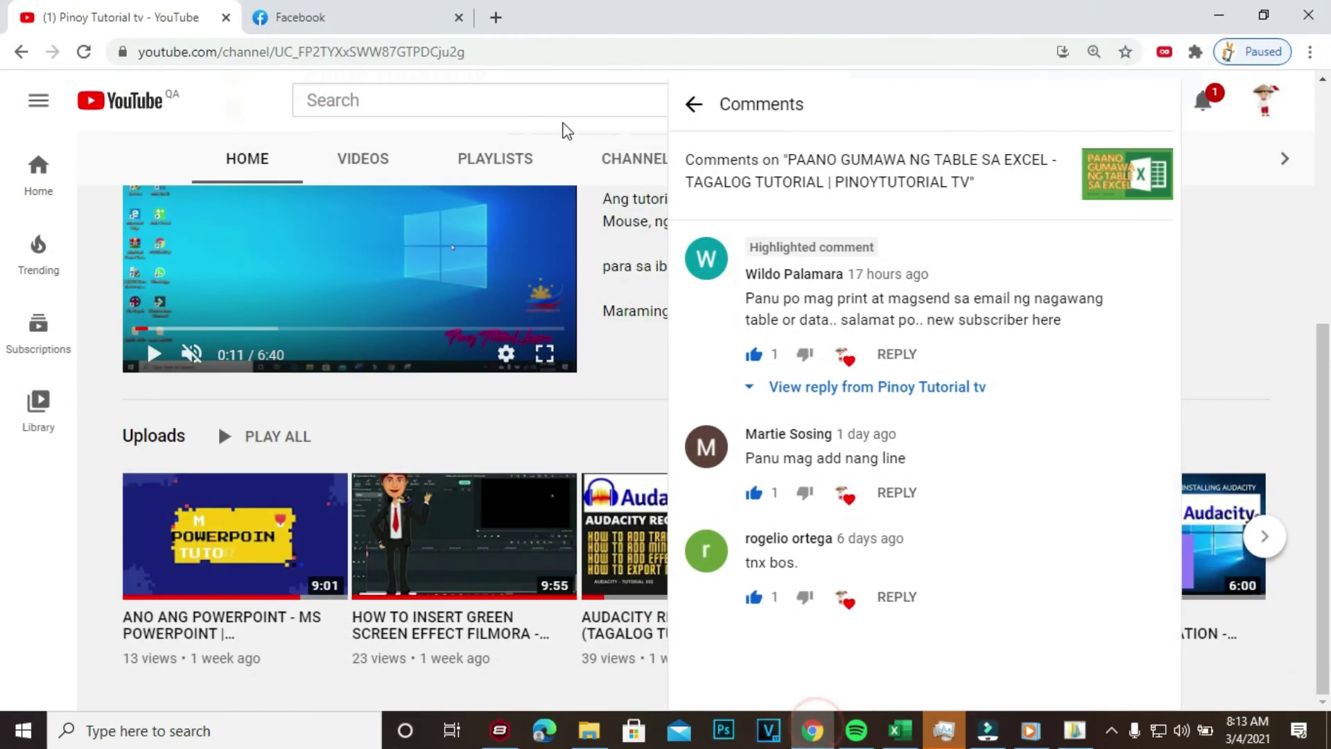
double_click(496, 17)
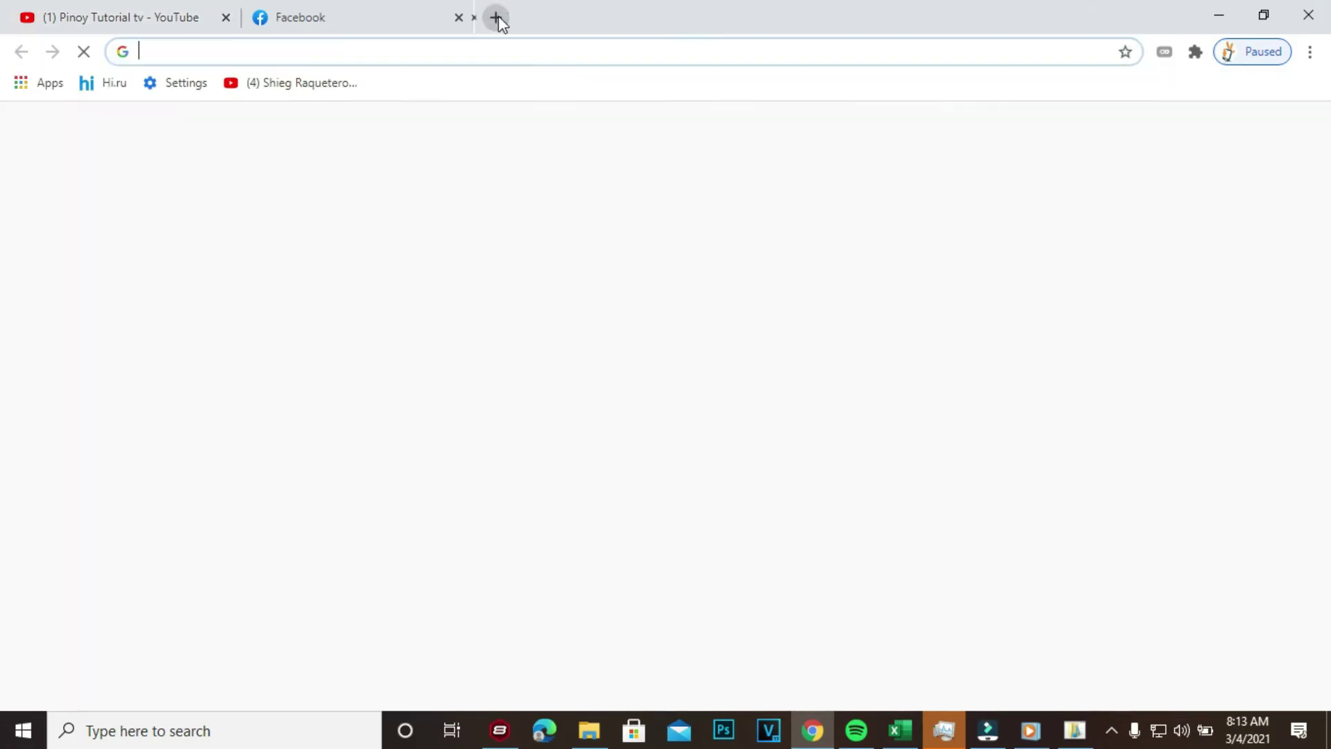
click(549, 63)
text(gm)
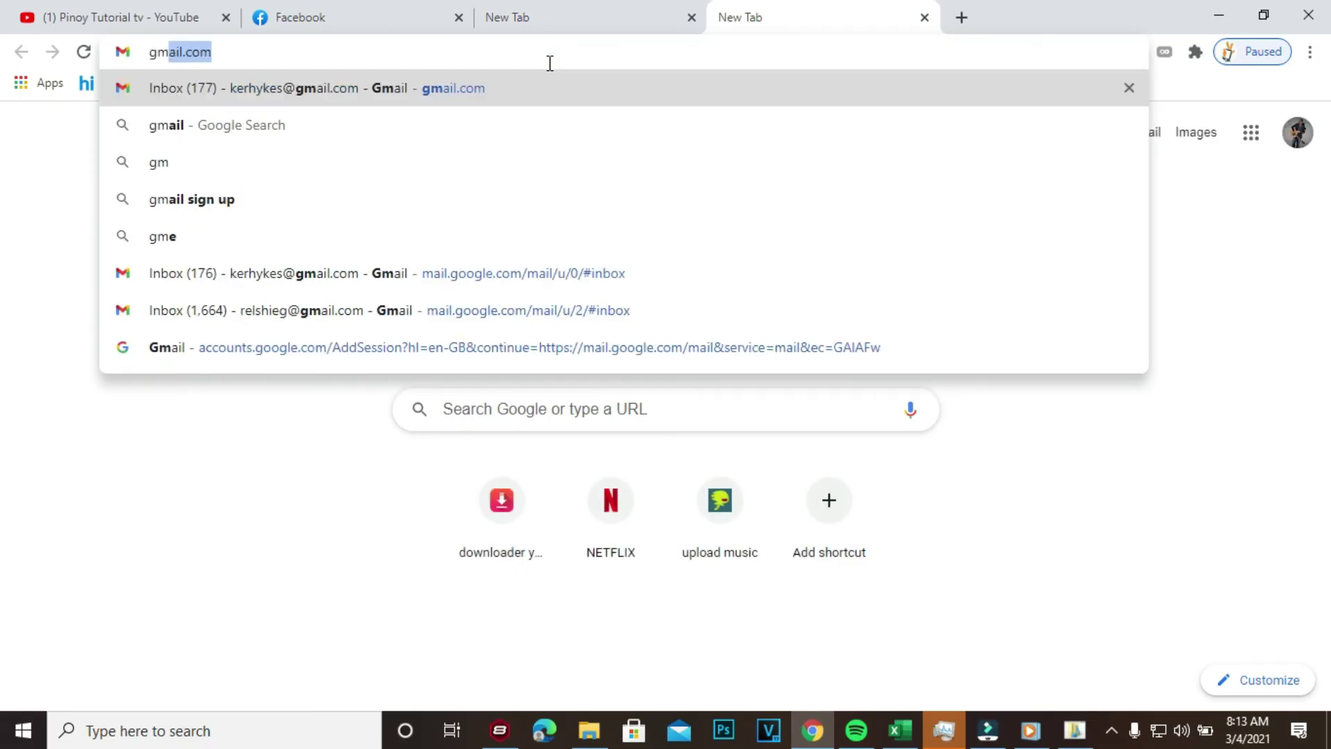
key(Return)
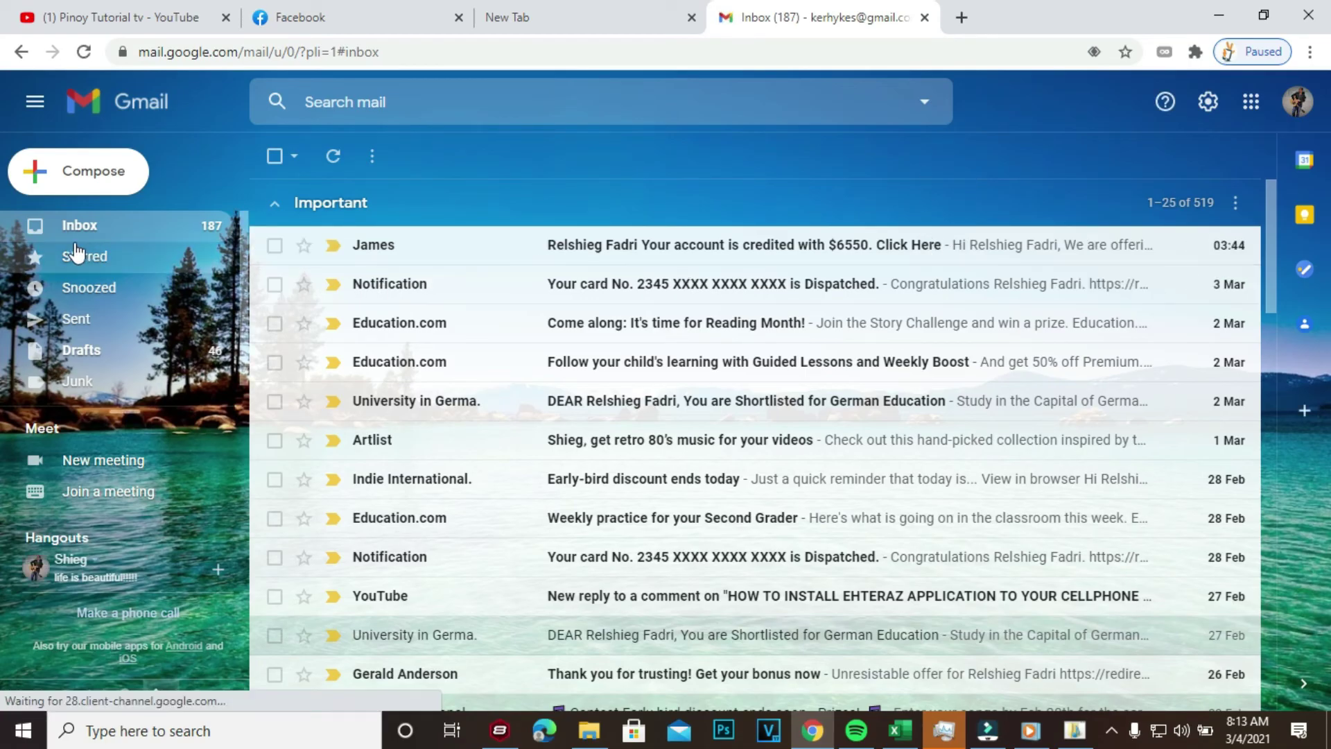
Compose a new email and enter the recipient's email address.
click(128, 184)
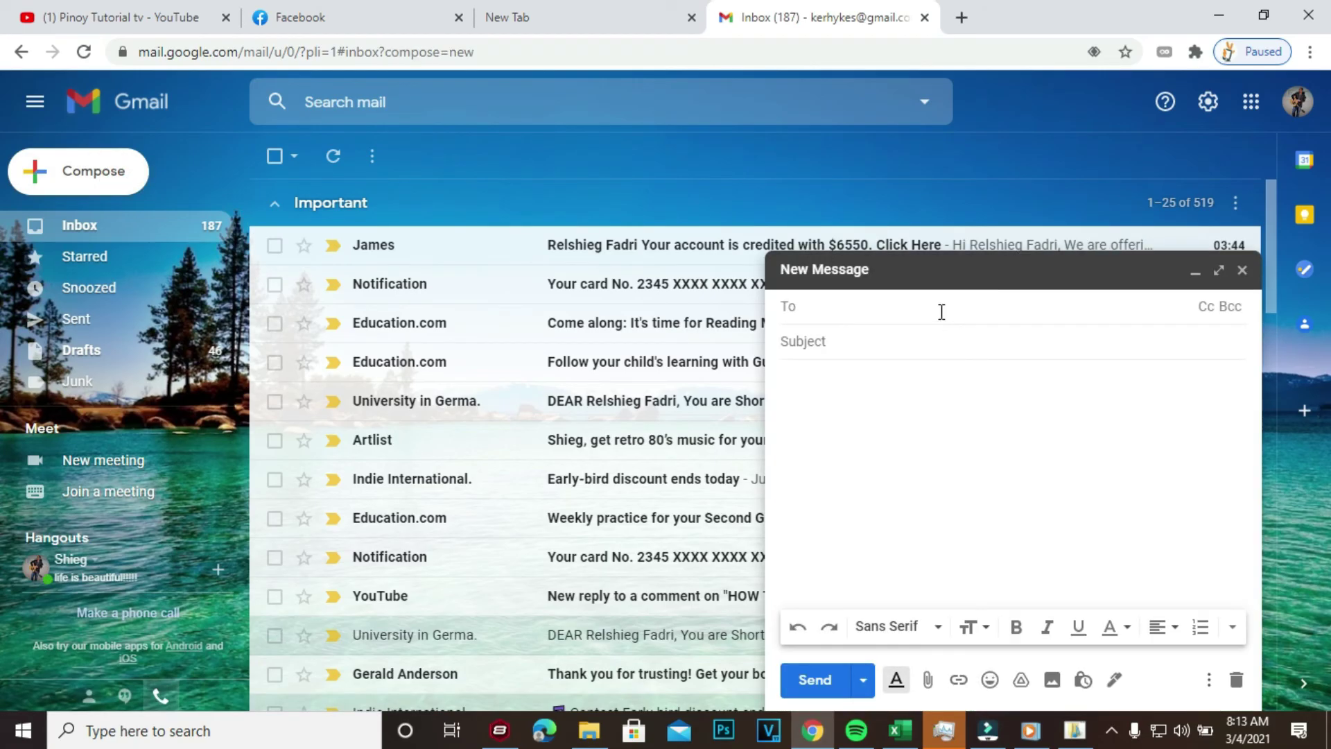
click(921, 312)
text(kerhu)
click(933, 349)
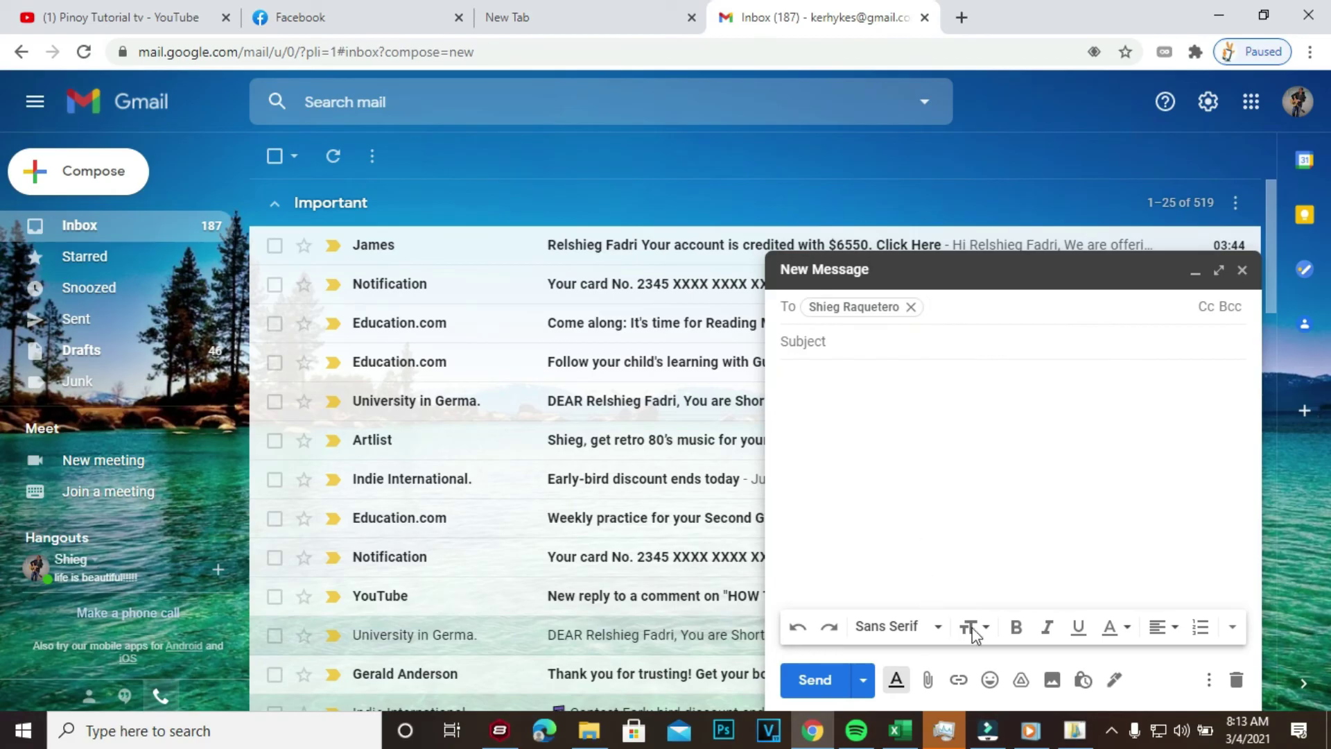
Set the email subject to "excel file" and write "see attached file" in the message body.
click(825, 340)
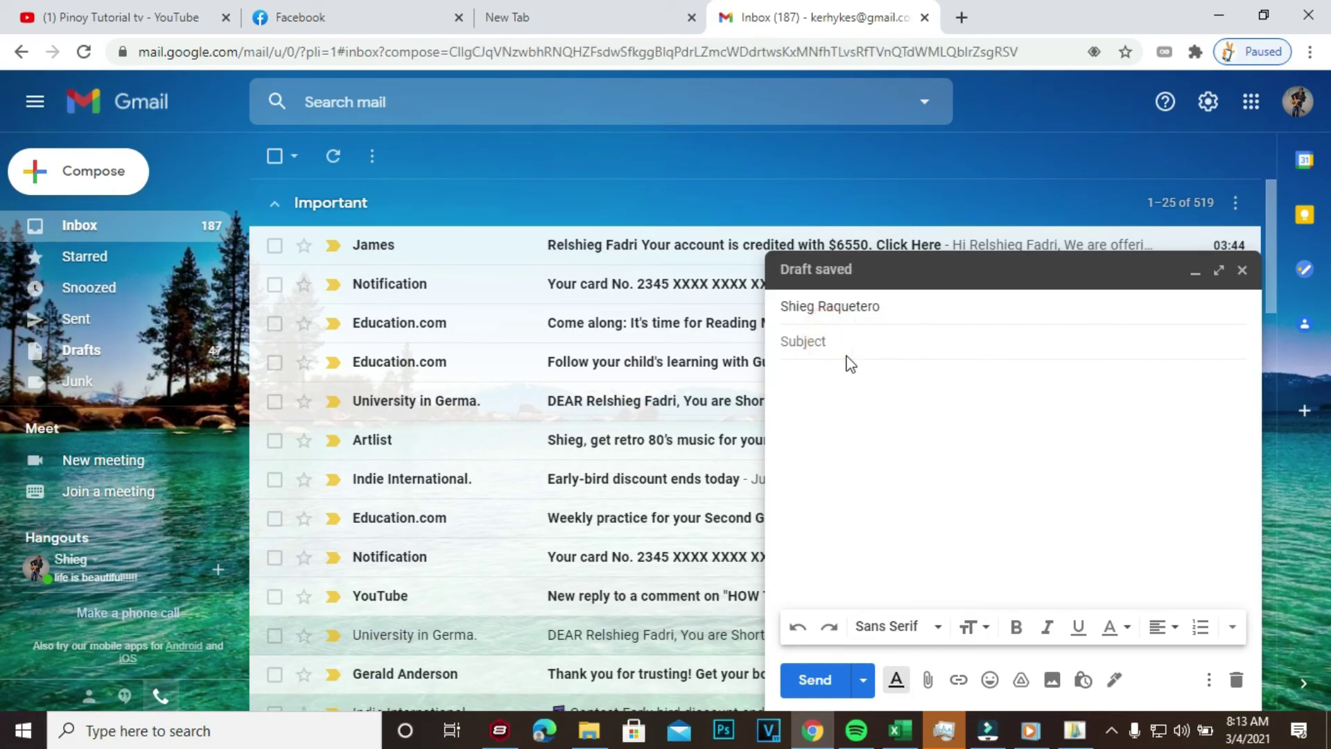
text(ex)
click(853, 399)
text(files)
text(see att)
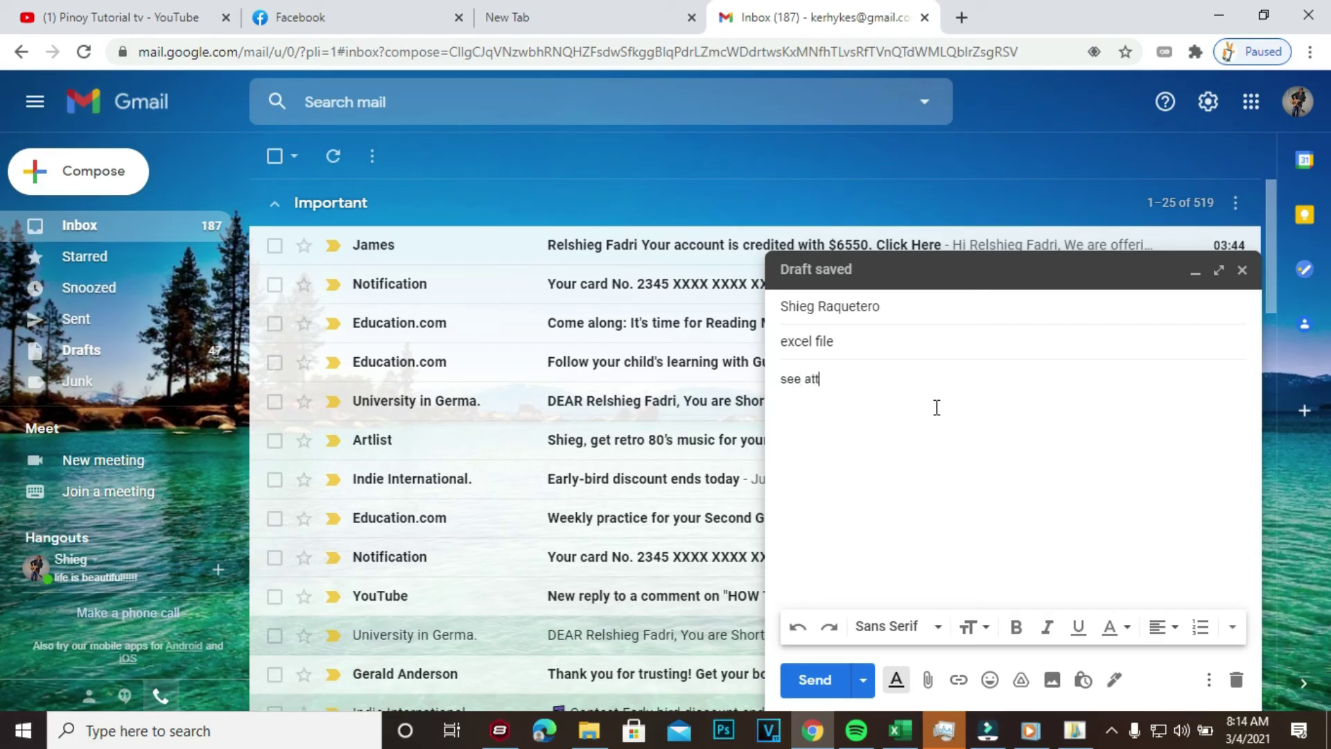
text(ached file)
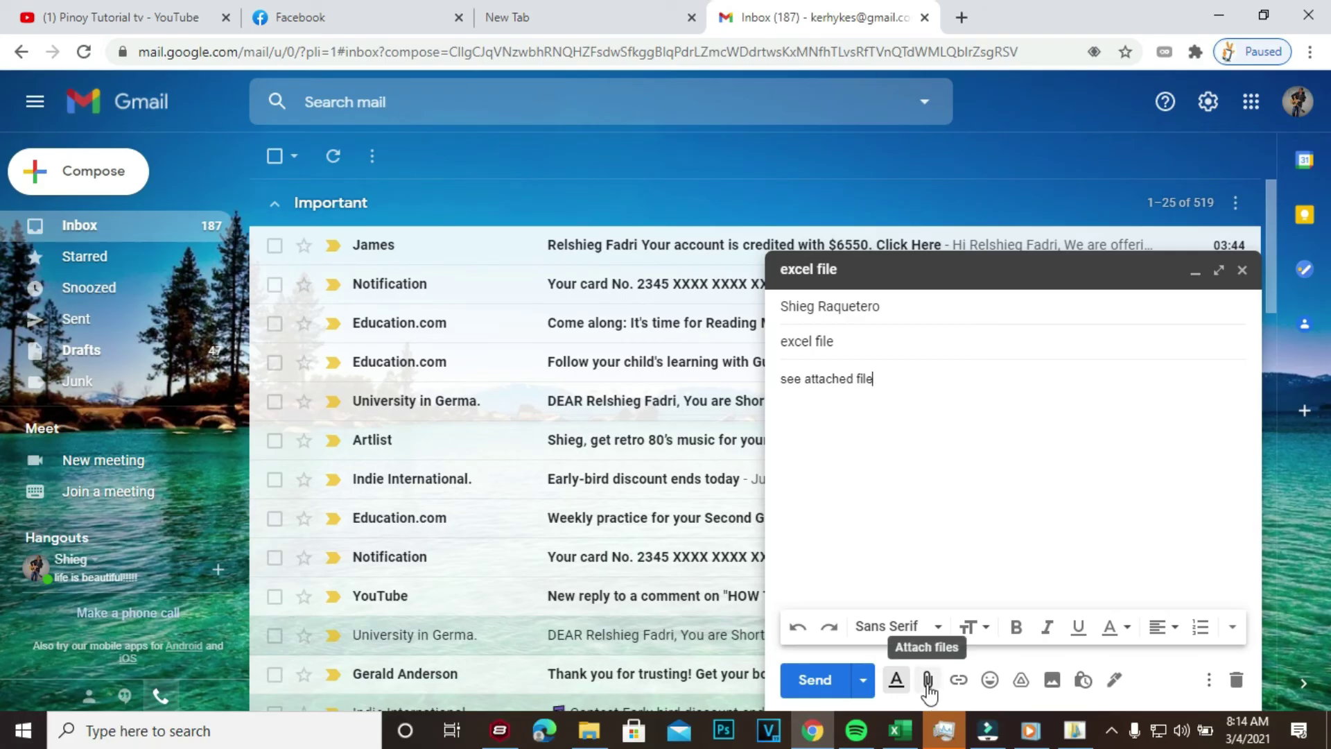
Attach the "file 1" workbook from the excel file folder in Documents to the email.
click(928, 683)
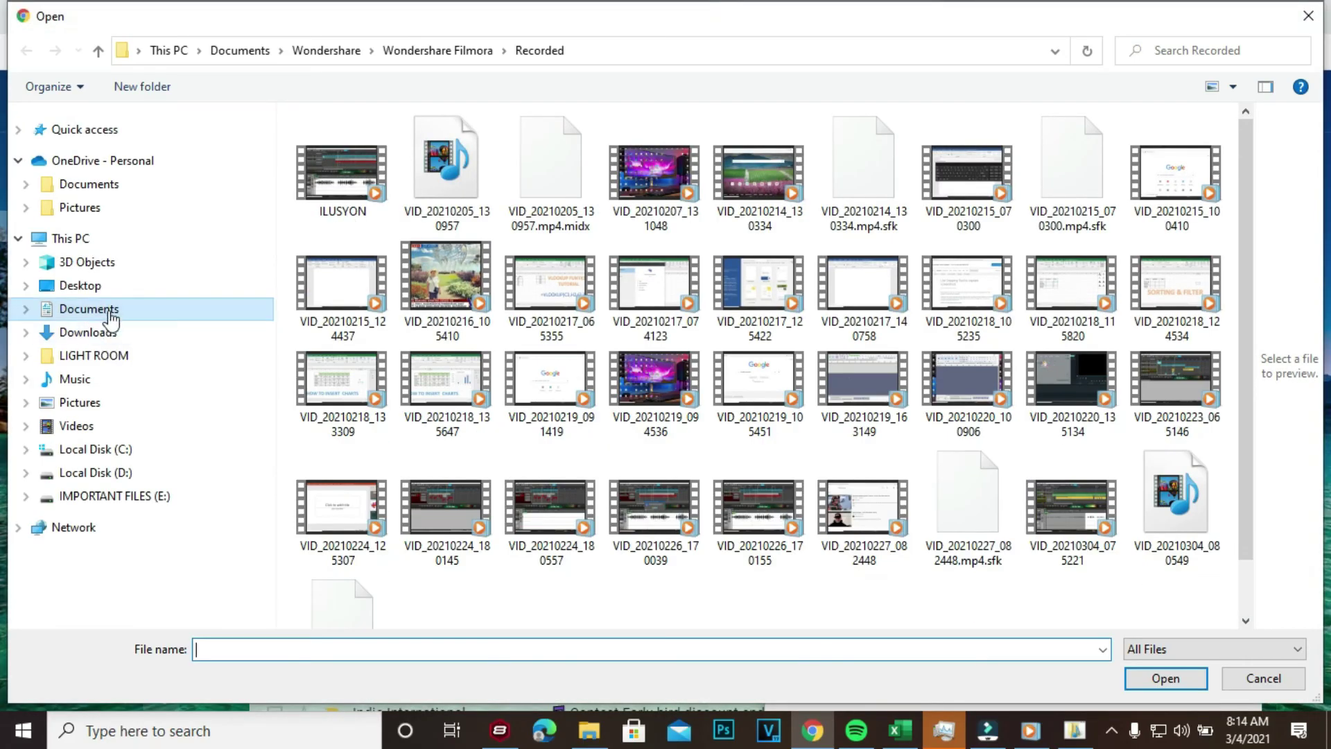
click(111, 317)
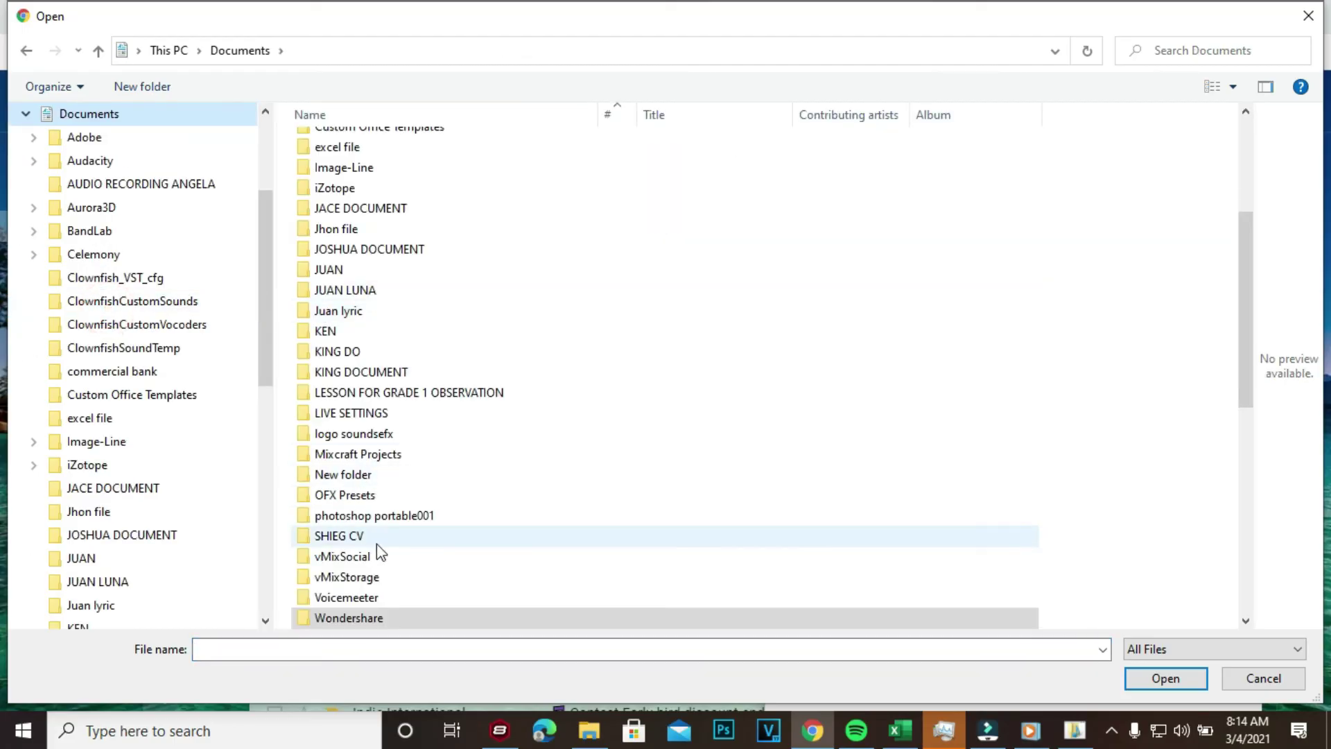
scroll(376, 544, down, 2)
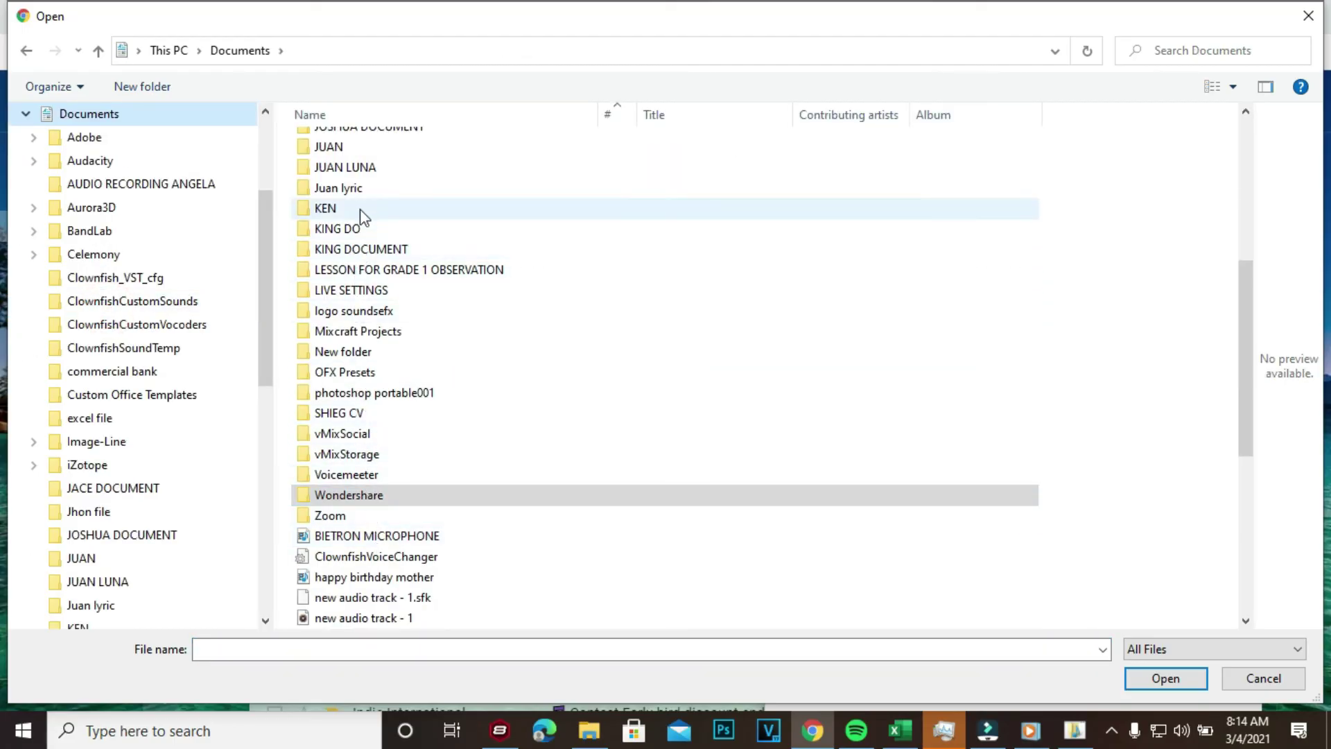
scroll(360, 209, up, 2)
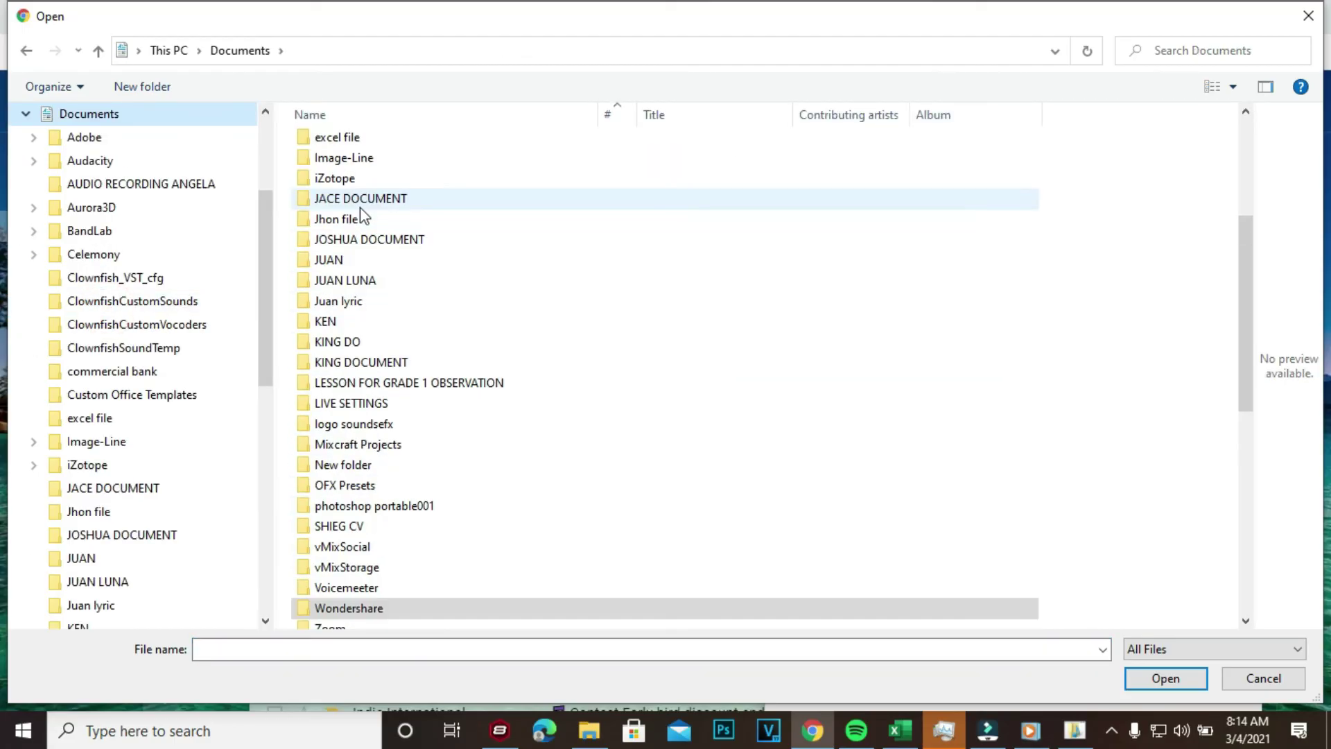
click(351, 141)
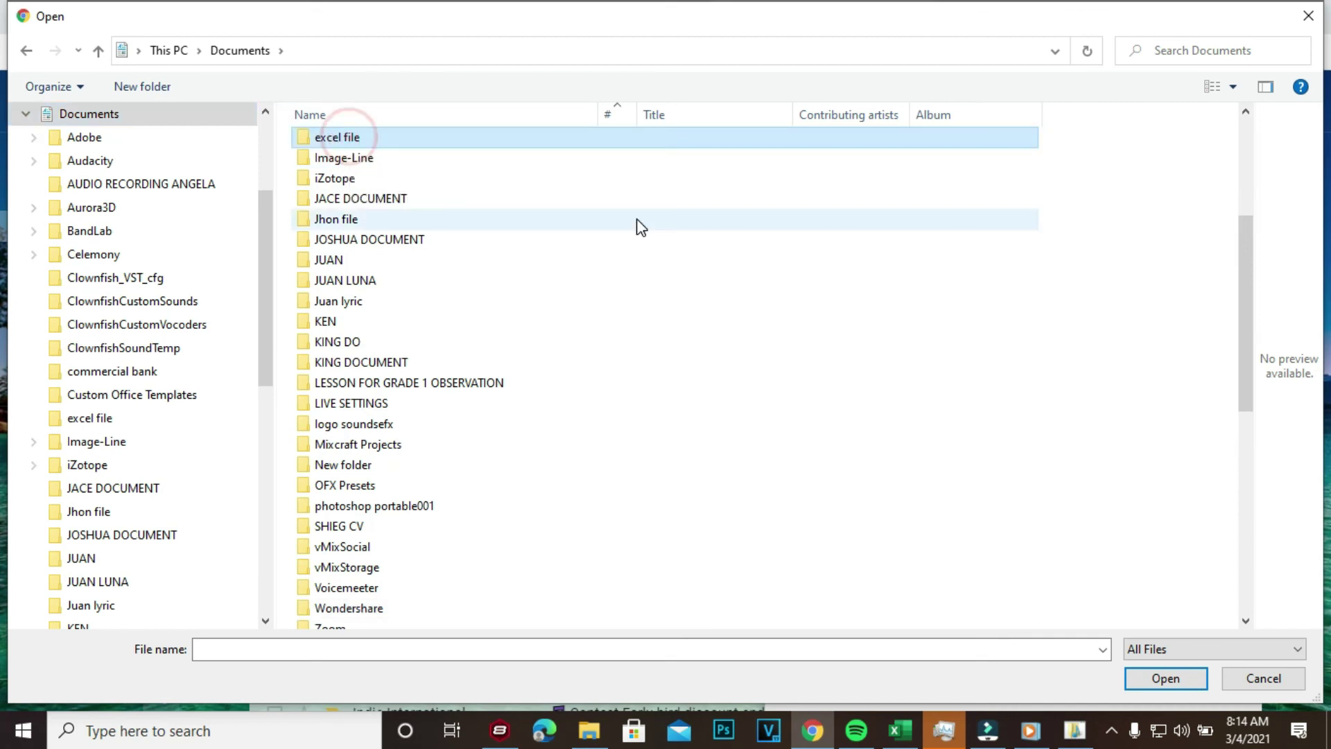
double_click(598, 140)
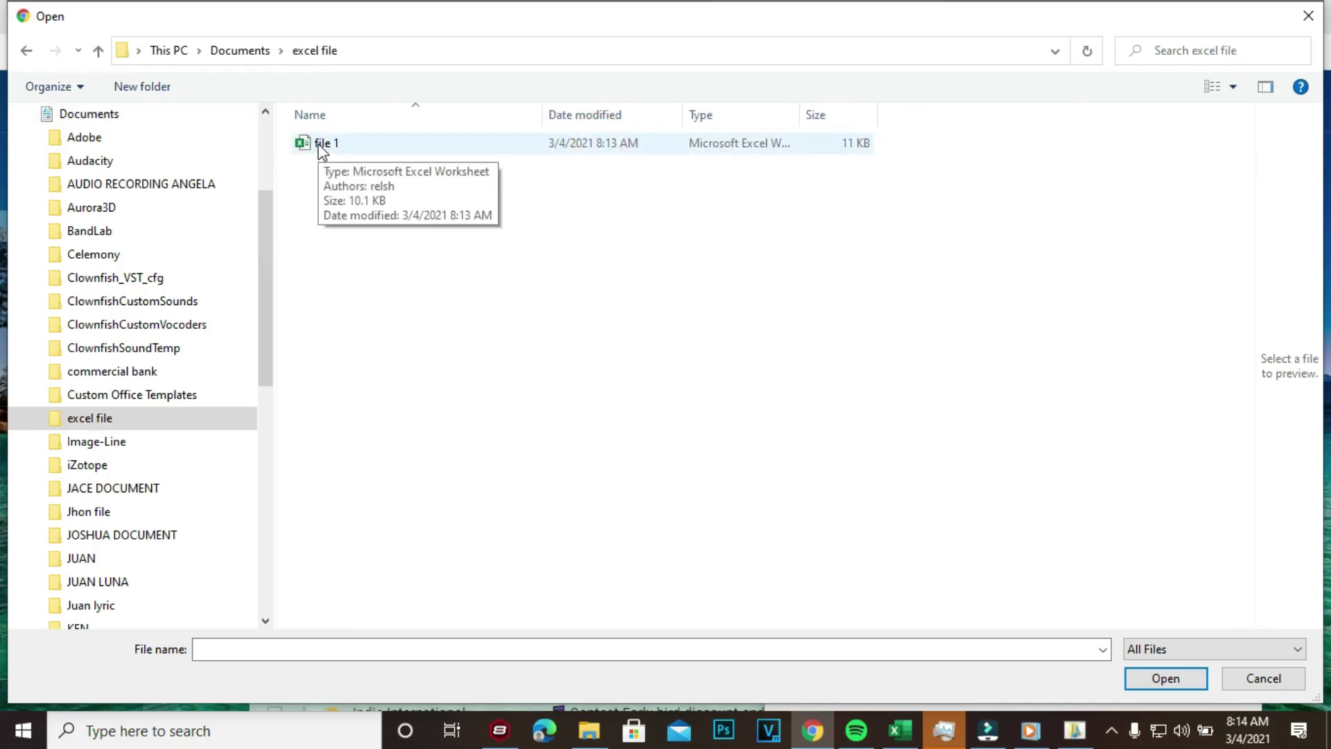
click(98, 51)
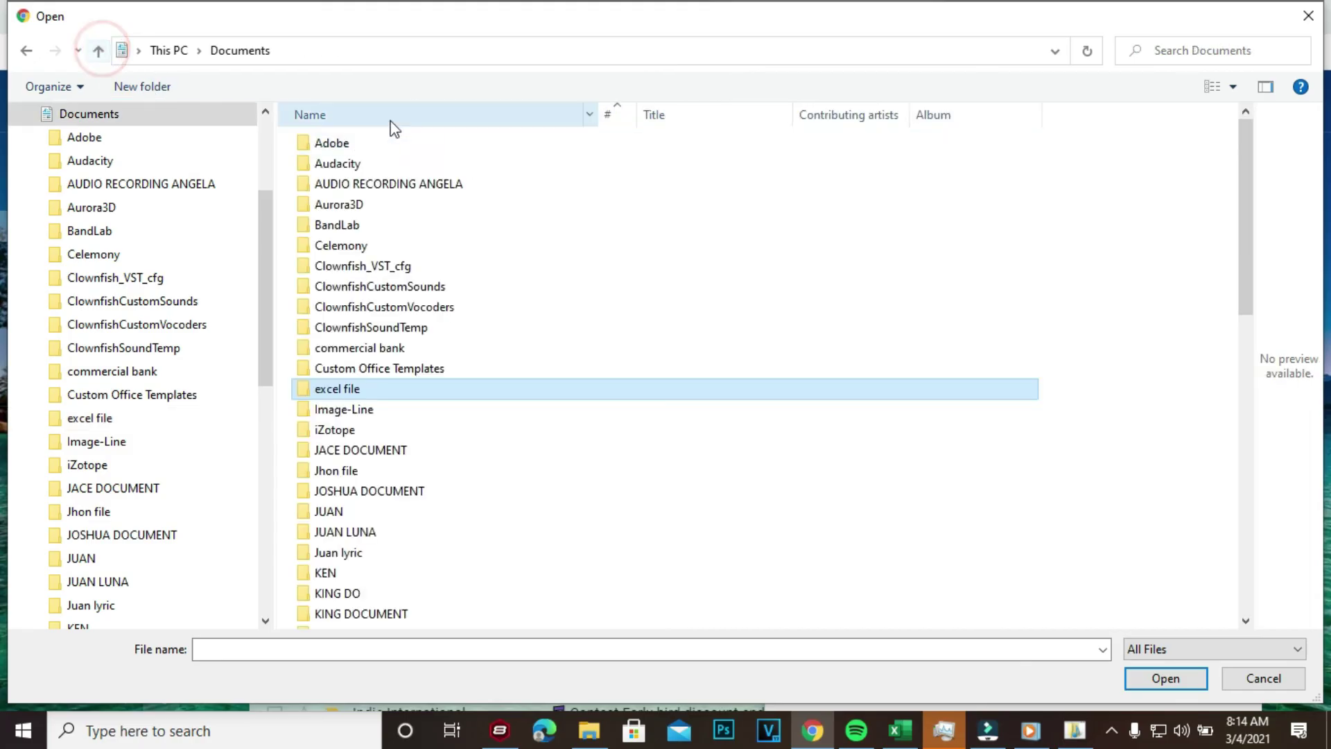
double_click(388, 390)
double_click(336, 145)
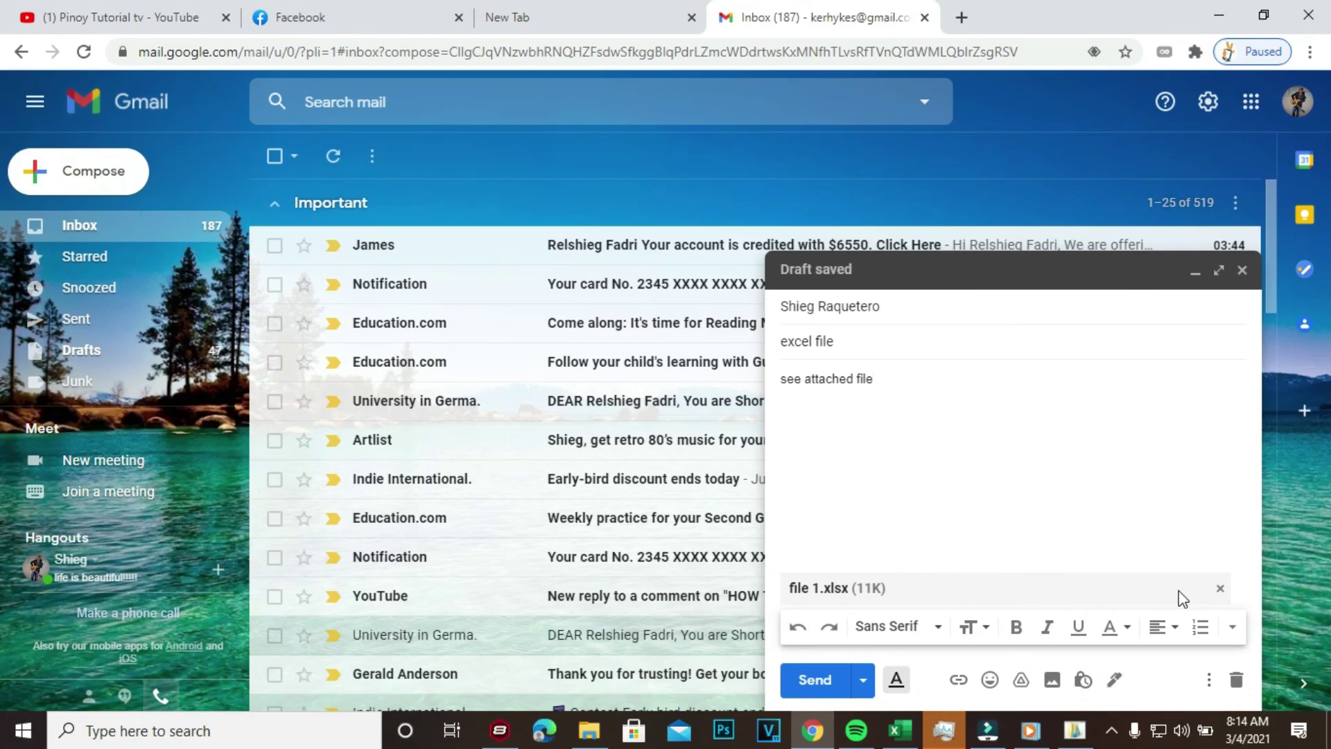
Send the email and switch back to the file 1 workbook in Excel.
click(815, 679)
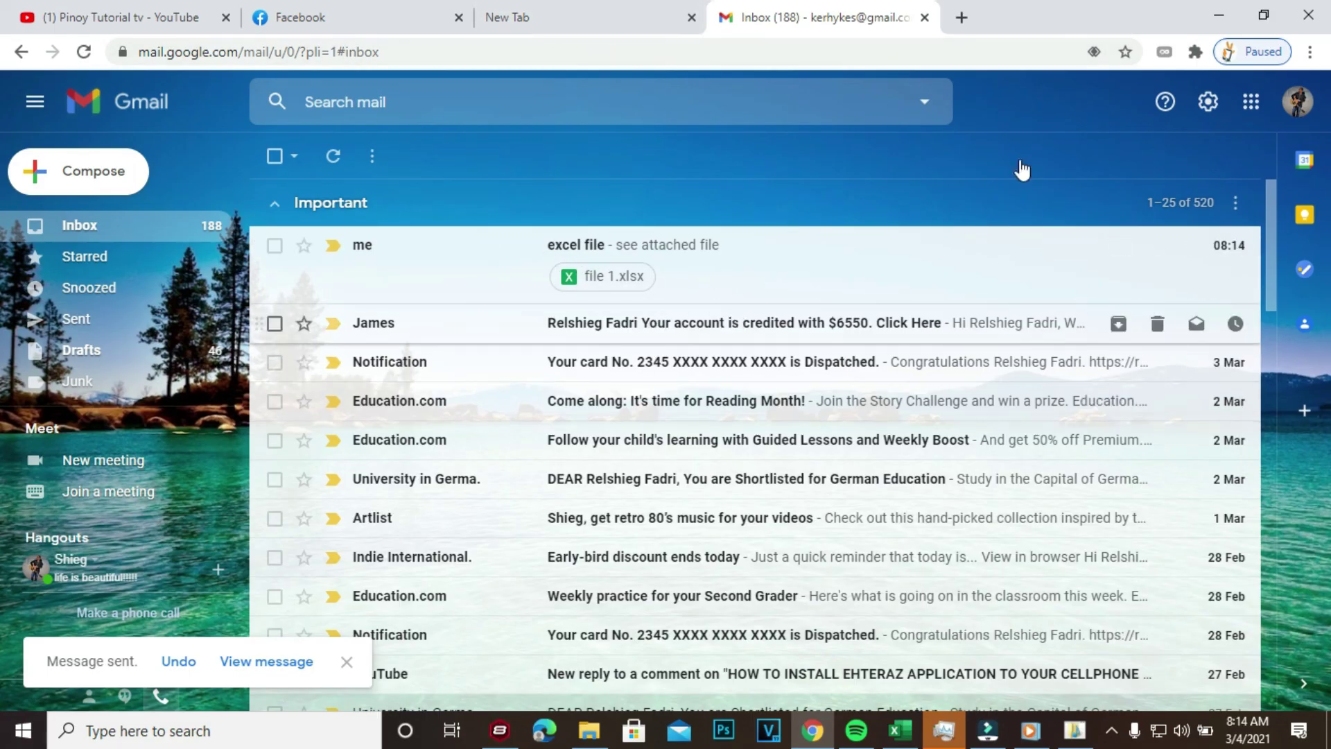
click(1220, 17)
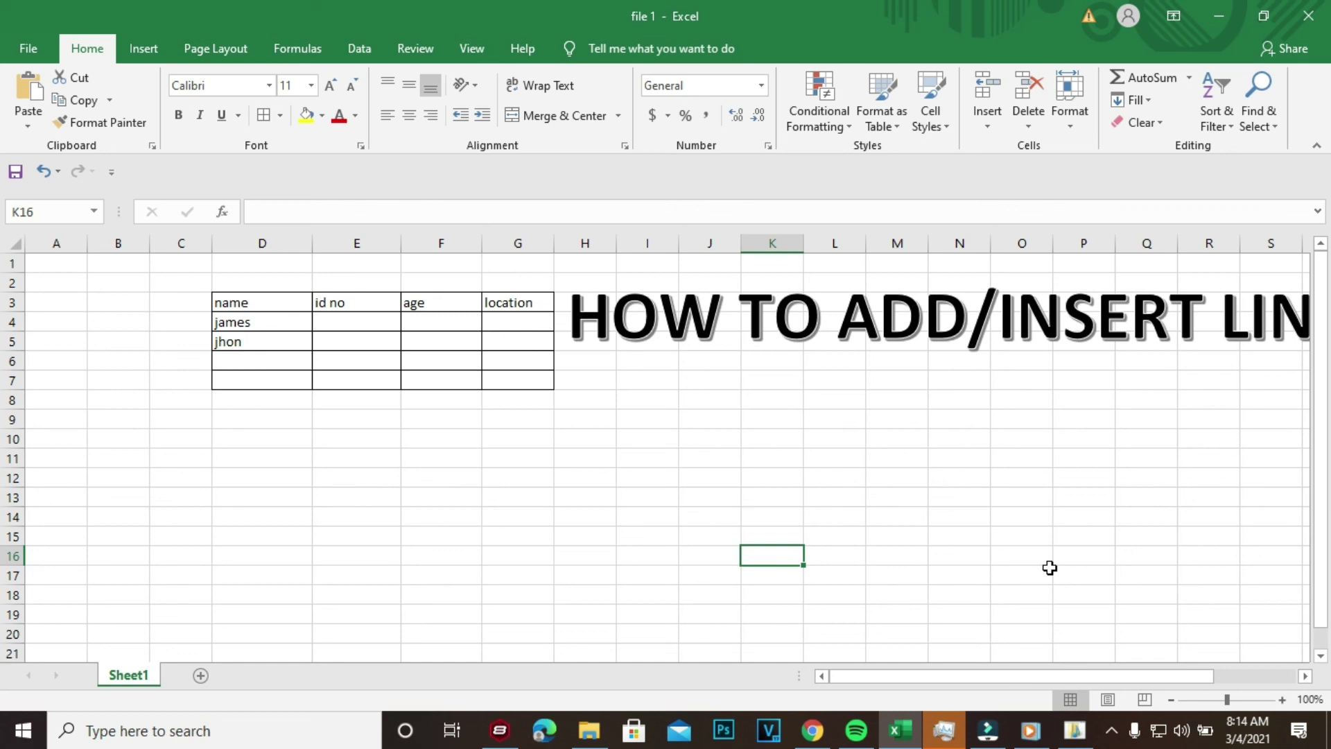
drag(889, 677, 931, 689)
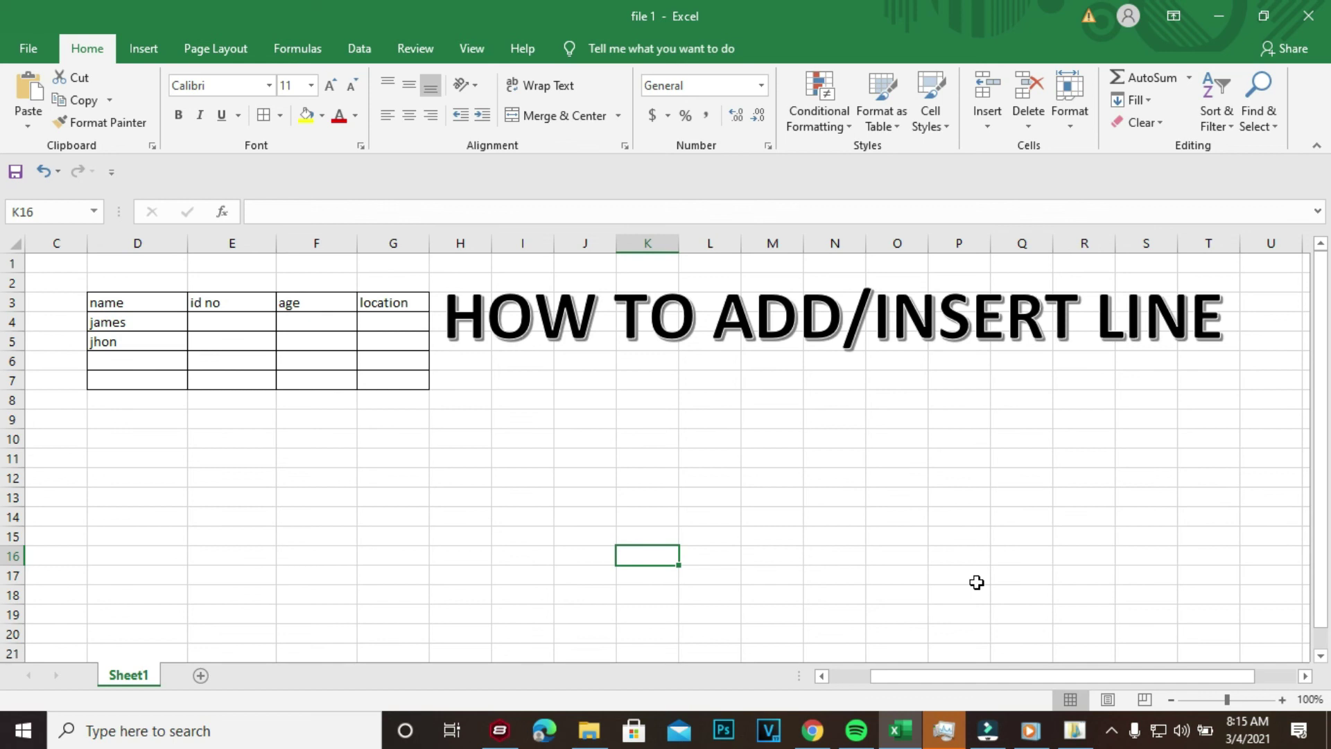
click(1111, 731)
click(1073, 687)
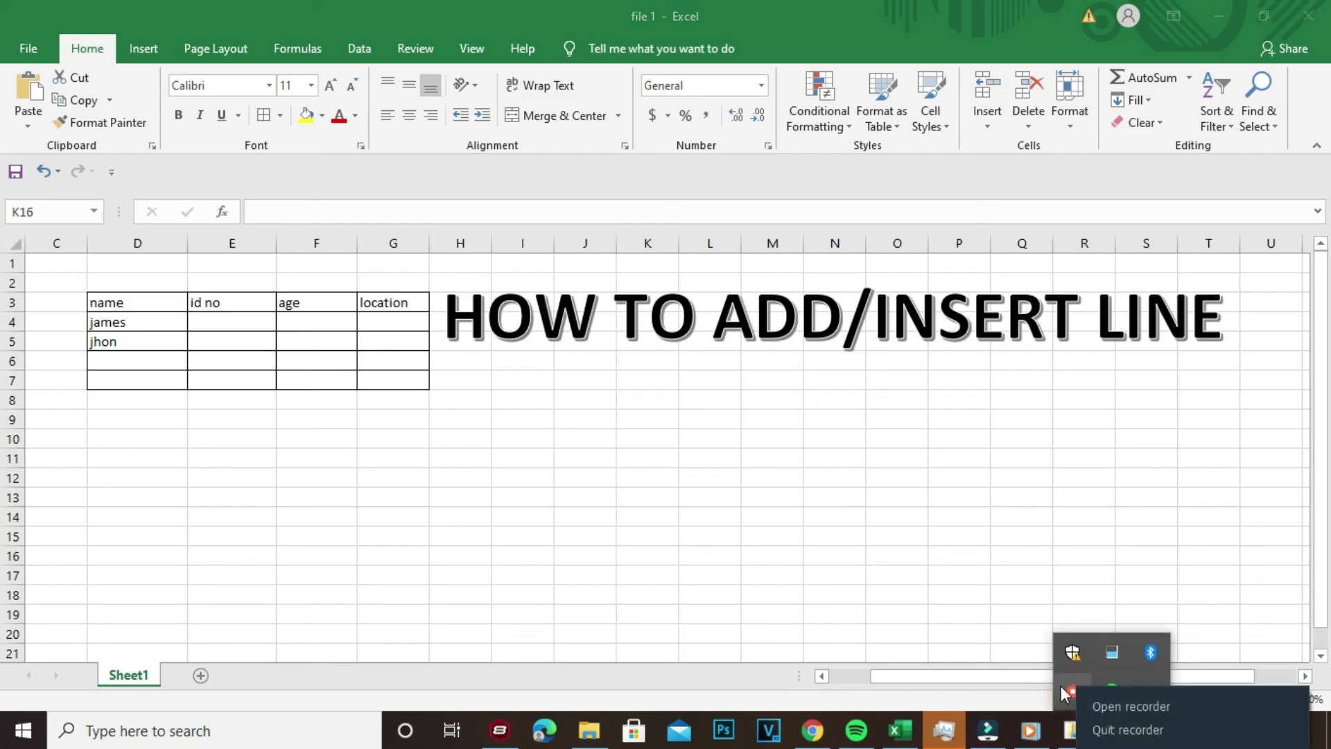